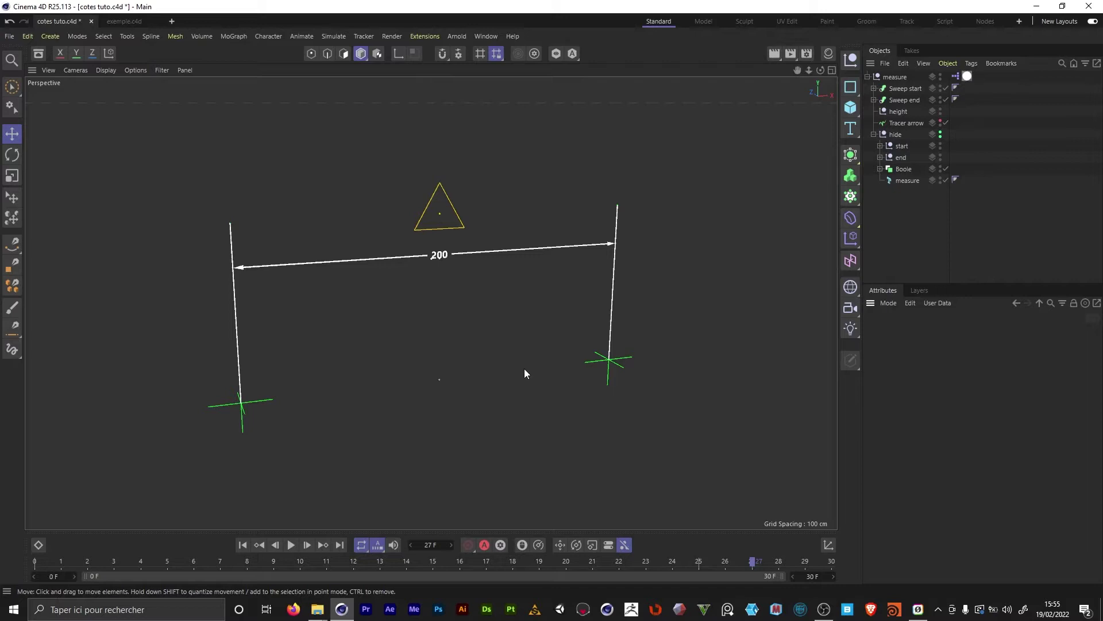
# Set the start null's X position to 0 cm.
pyautogui.keyDown('alt'); pyautogui.moveTo(496, 354); pyautogui.dragTo(584, 386); pyautogui.keyUp('alt')
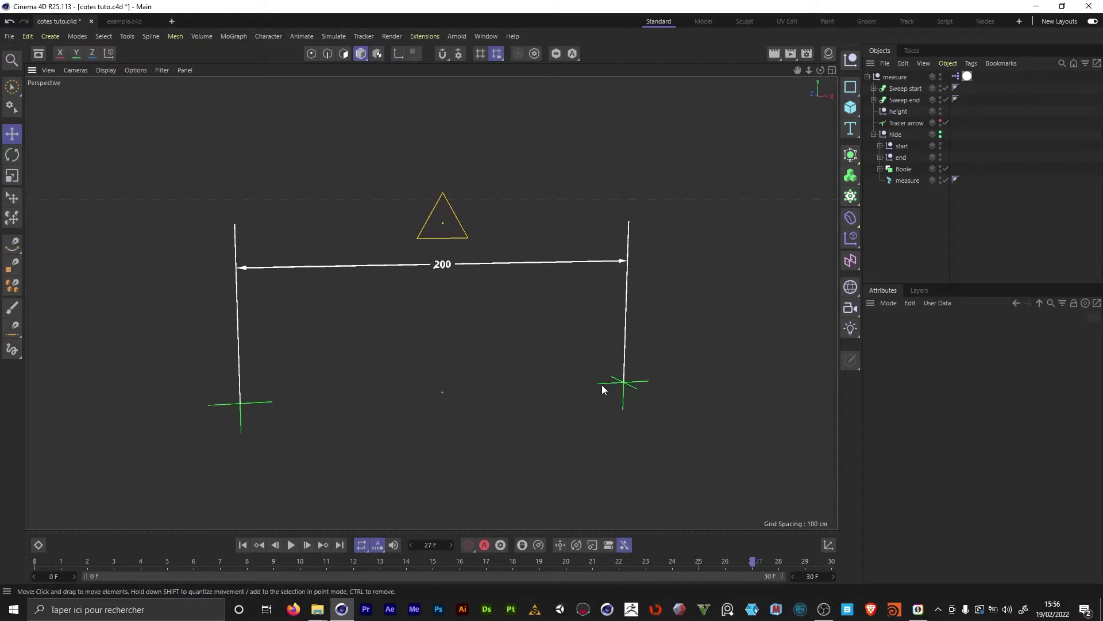
pyautogui.click(601, 384)
pyautogui.click(447, 197)
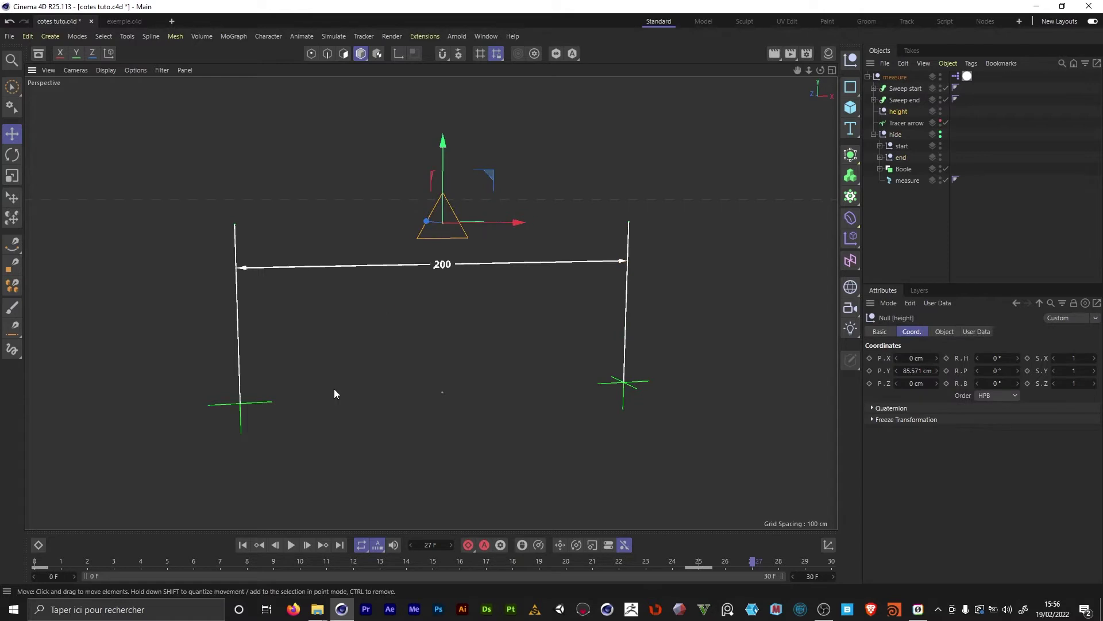
pyautogui.click(270, 402)
pyautogui.doubleClick(911, 359)
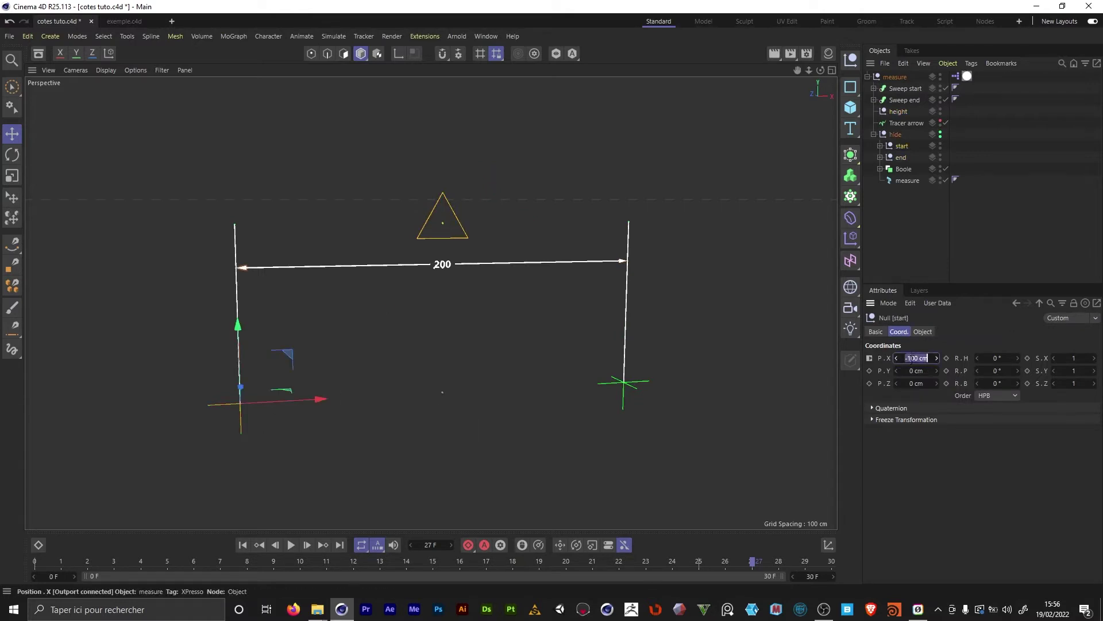
pyautogui.write('0')
pyautogui.press('Return')
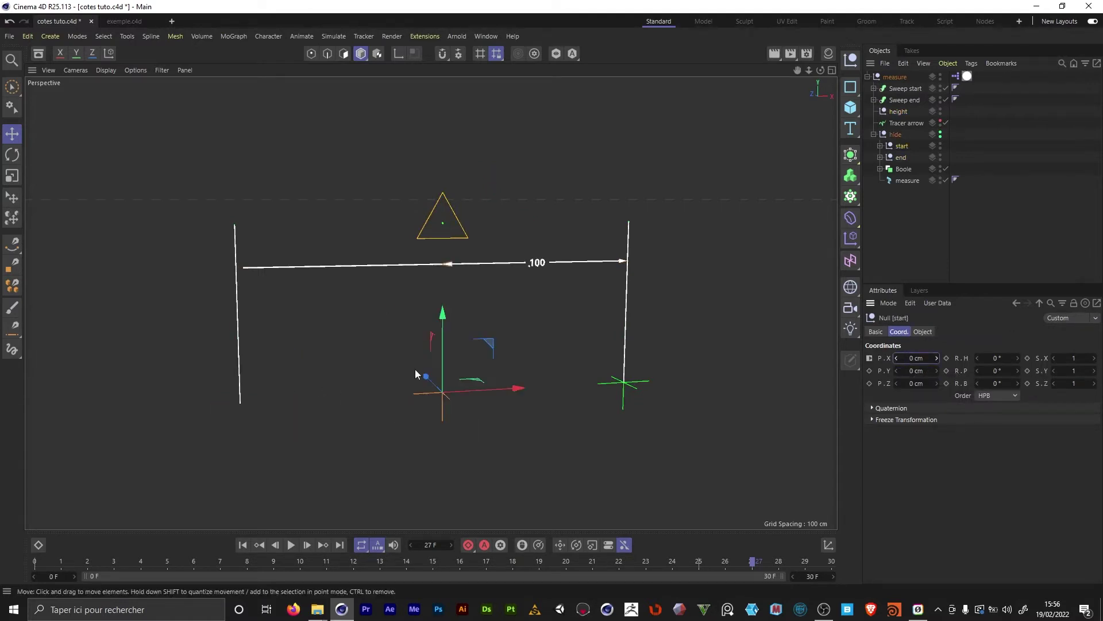
# Try moving the start null along the X axis to about -72 cm.
pyautogui.keyDown('alt'); pyautogui.moveTo(336, 405); pyautogui.dragTo(341, 309); pyautogui.keyUp('alt')
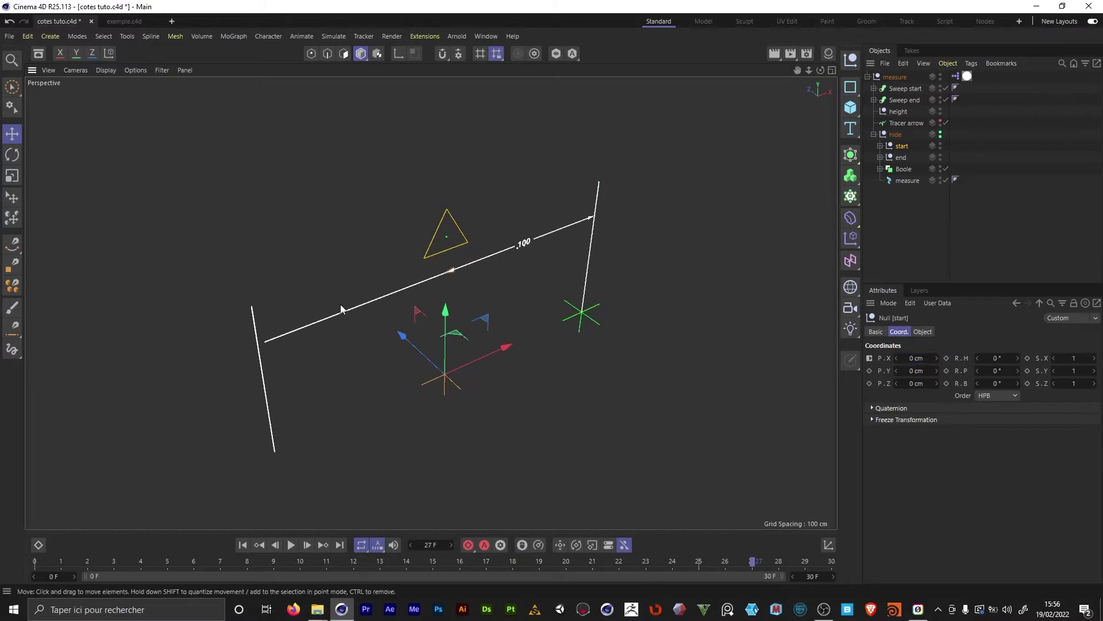
pyautogui.keyDown('alt'); pyautogui.moveTo(345, 430); pyautogui.dragTo(293, 346); pyautogui.keyUp('alt')
pyautogui.moveTo(511, 409); pyautogui.dragTo(420, 411)
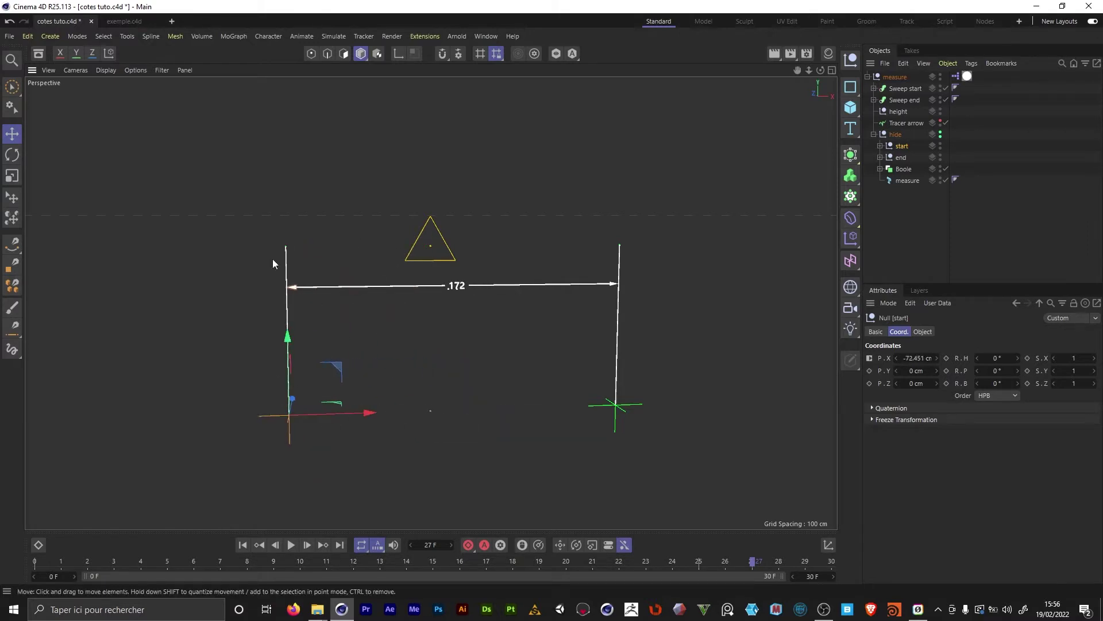
pyautogui.hotkey('ctrl', 'z')
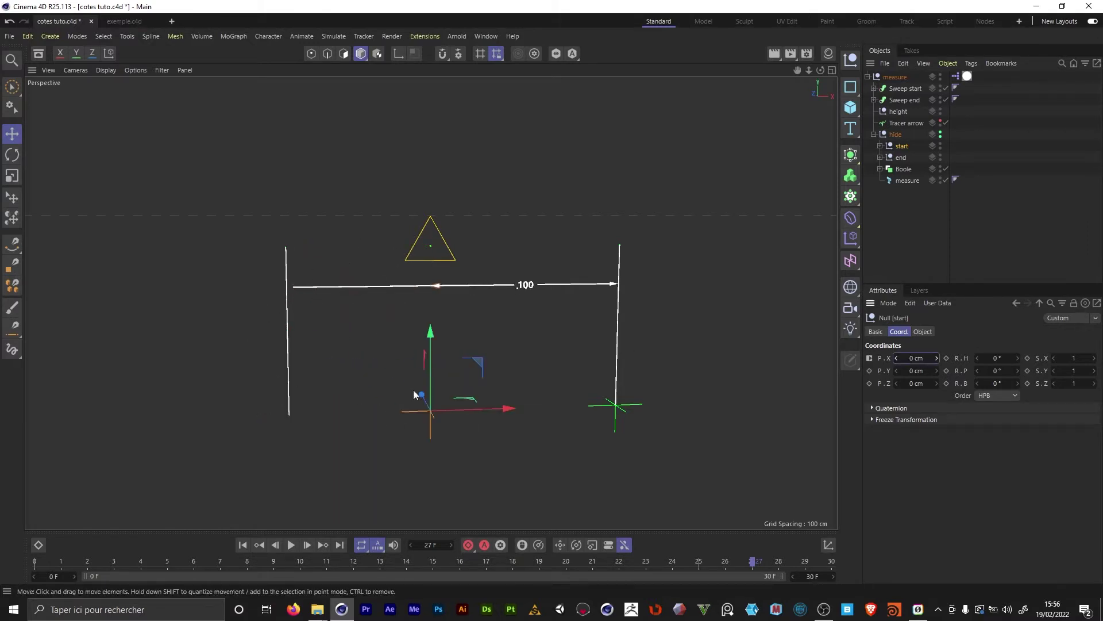
# Play the dimension animation and raise the height null along its Y axis.
pyautogui.click(291, 545)
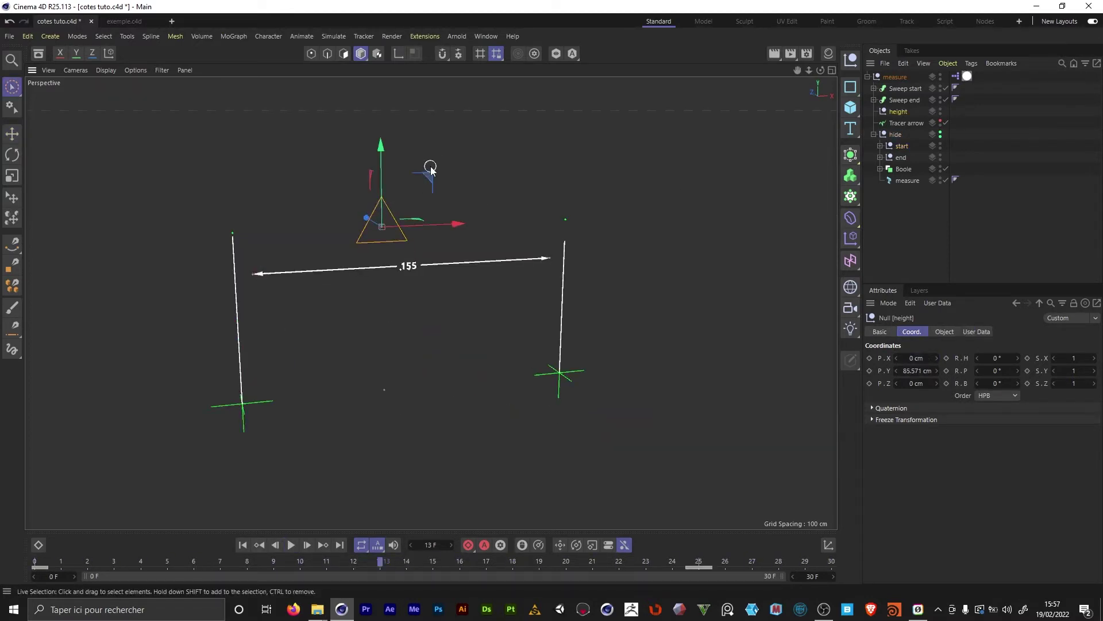
pyautogui.moveTo(384, 157); pyautogui.dragTo(382, 128)
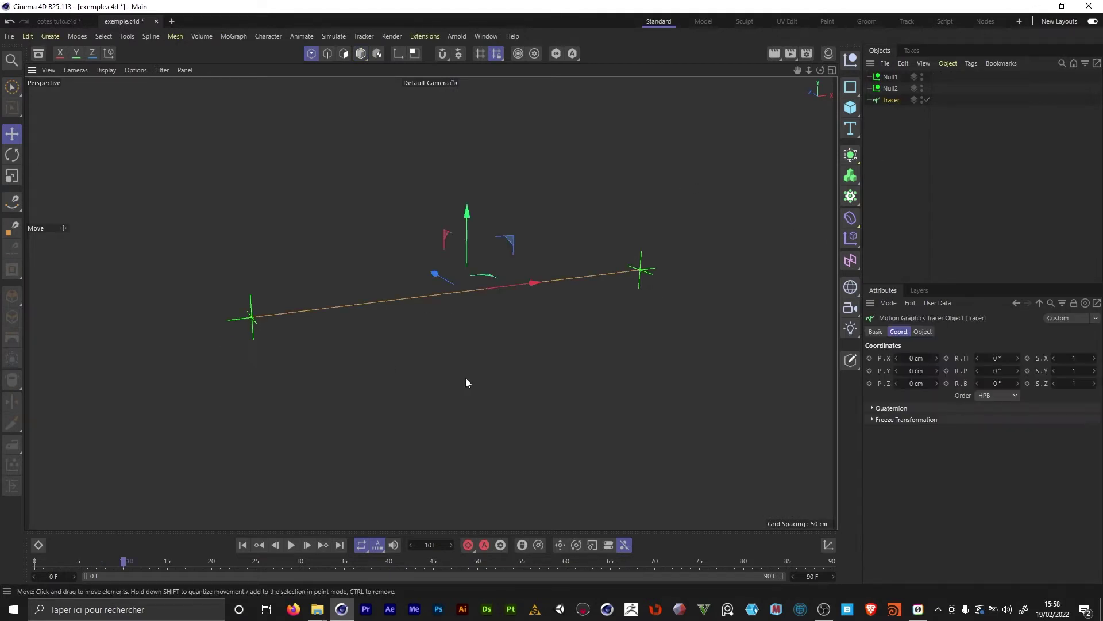
# Try lifting Null2 in the example scene to about 24 cm on the Y axis.
pyautogui.click(886, 209)
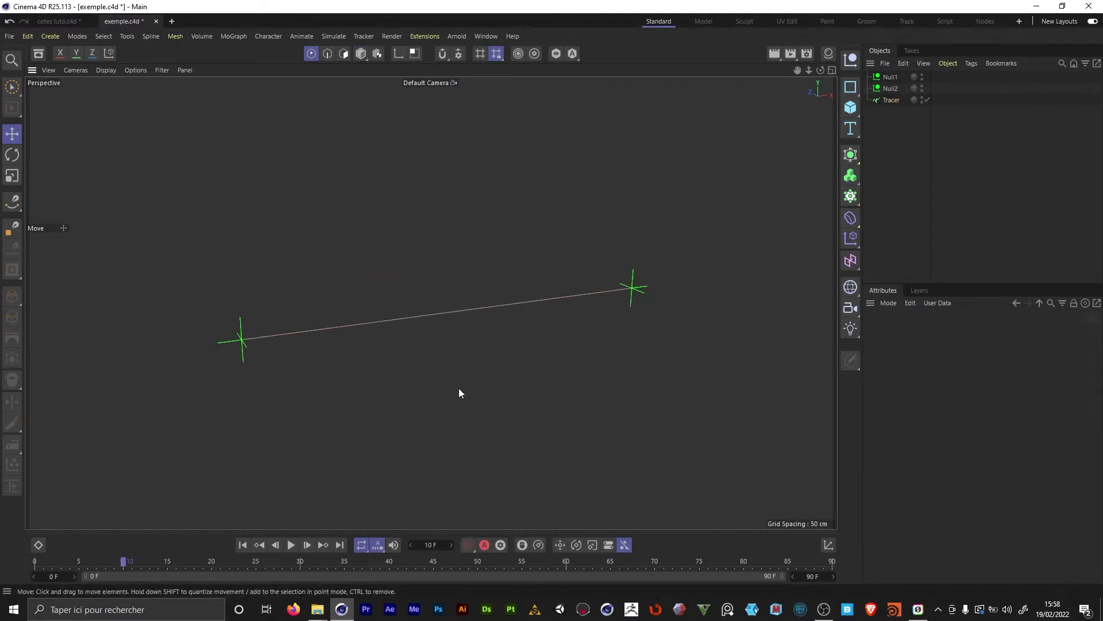
pyautogui.click(643, 273)
pyautogui.moveTo(637, 277); pyautogui.dragTo(626, 165)
pyautogui.moveTo(248, 262); pyautogui.dragTo(264, 195)
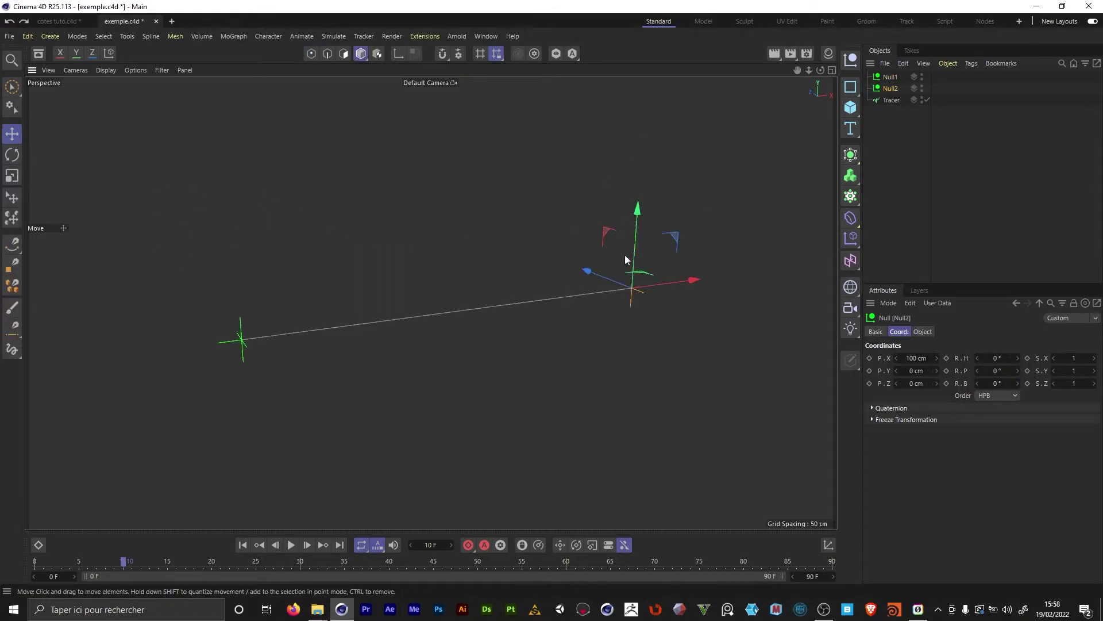
pyautogui.moveTo(674, 243); pyautogui.dragTo(673, 196)
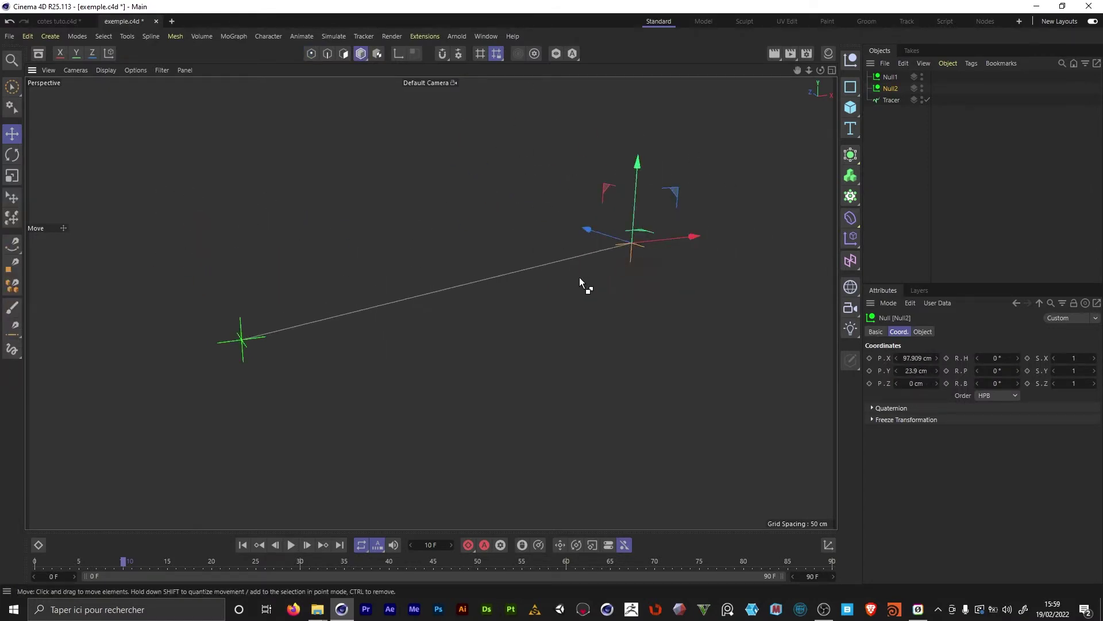
pyautogui.hotkey('ctrl', 'z')
pyautogui.hotkey('ctrl', 'z')
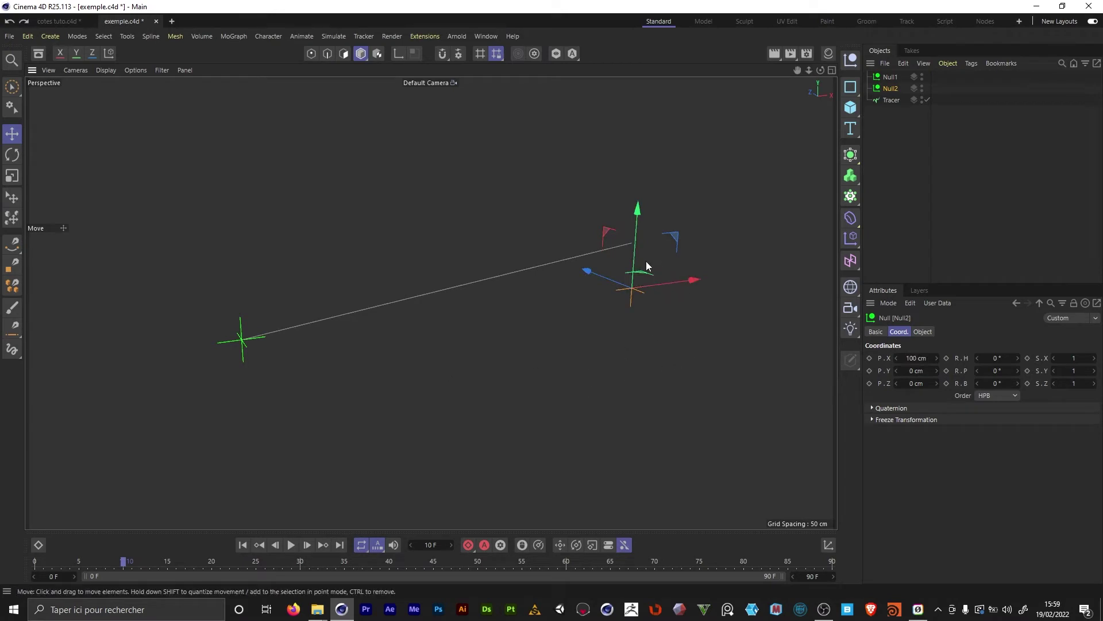
pyautogui.moveTo(638, 221); pyautogui.dragTo(639, 212)
pyautogui.hotkey('ctrl', 'z')
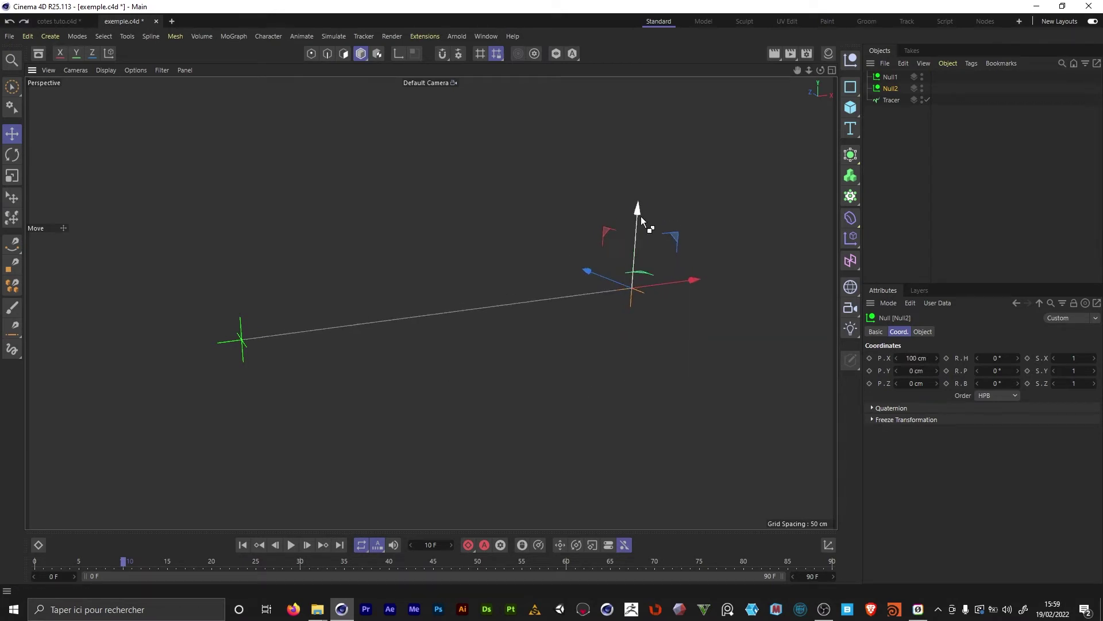
# Set Null2's Y position to 25 cm.
pyautogui.click(911, 370)
pyautogui.write('25')
pyautogui.press('Return')
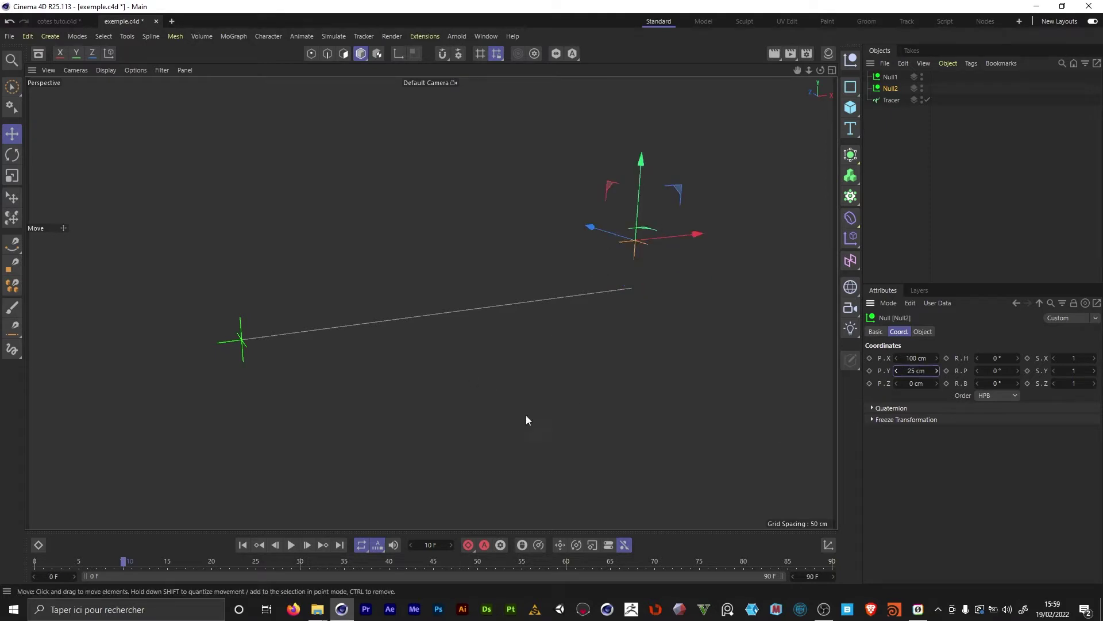
pyautogui.keyDown('alt'); pyautogui.moveTo(526, 415); pyautogui.dragTo(483, 339); pyautogui.keyUp('alt')
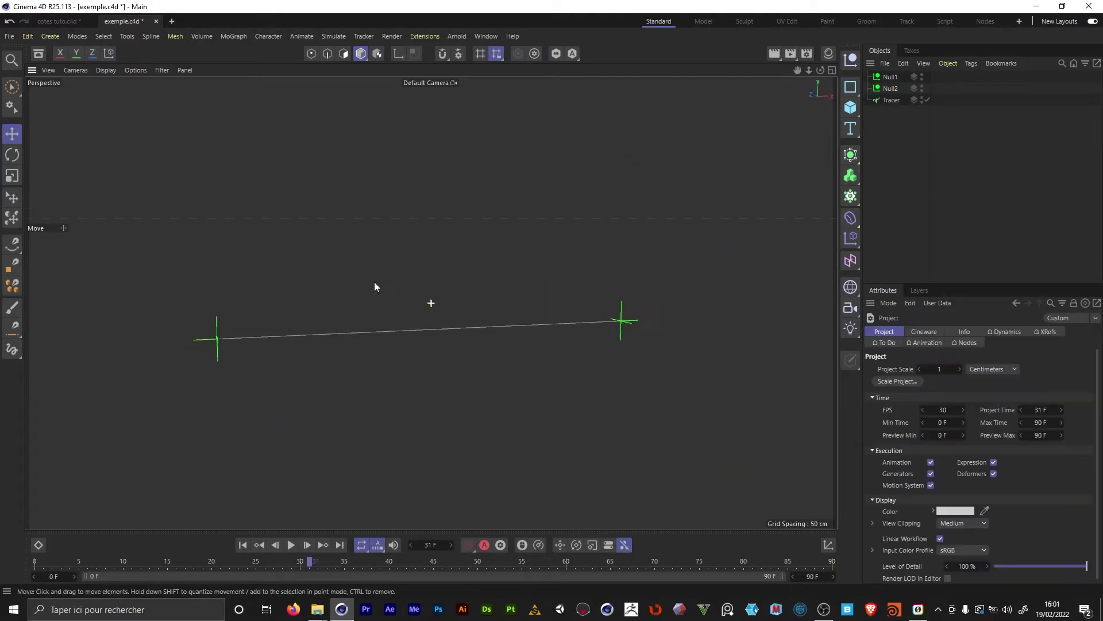
# Select the Tracer object that connects the two nulls.
pyautogui.keyDown('alt'); pyautogui.moveTo(374, 282); pyautogui.dragTo(442, 331); pyautogui.keyUp('alt')
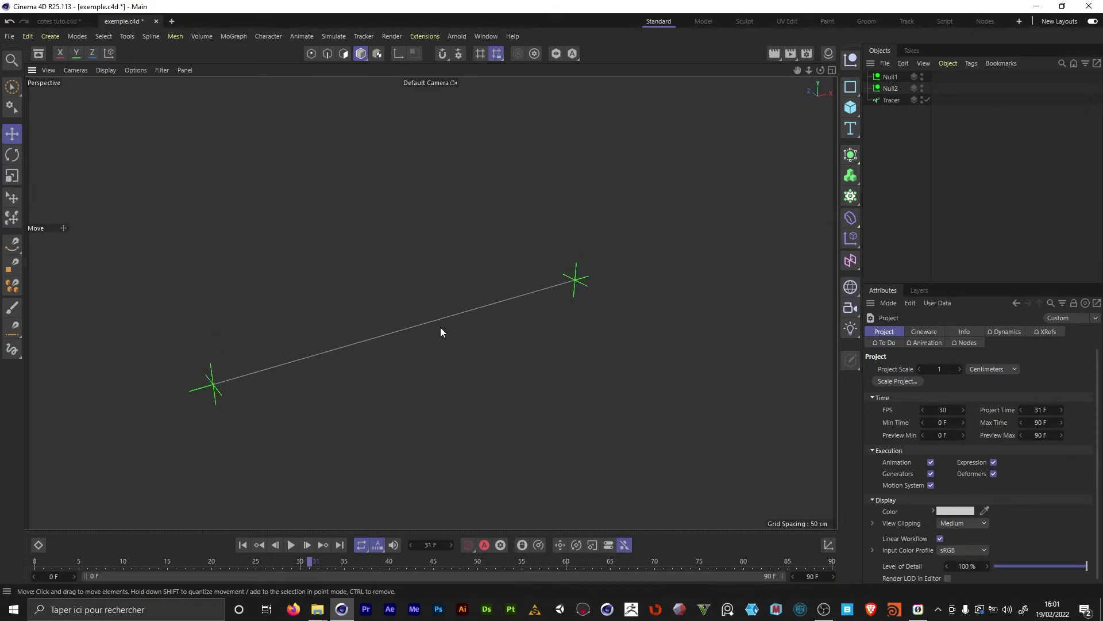
pyautogui.click(892, 100)
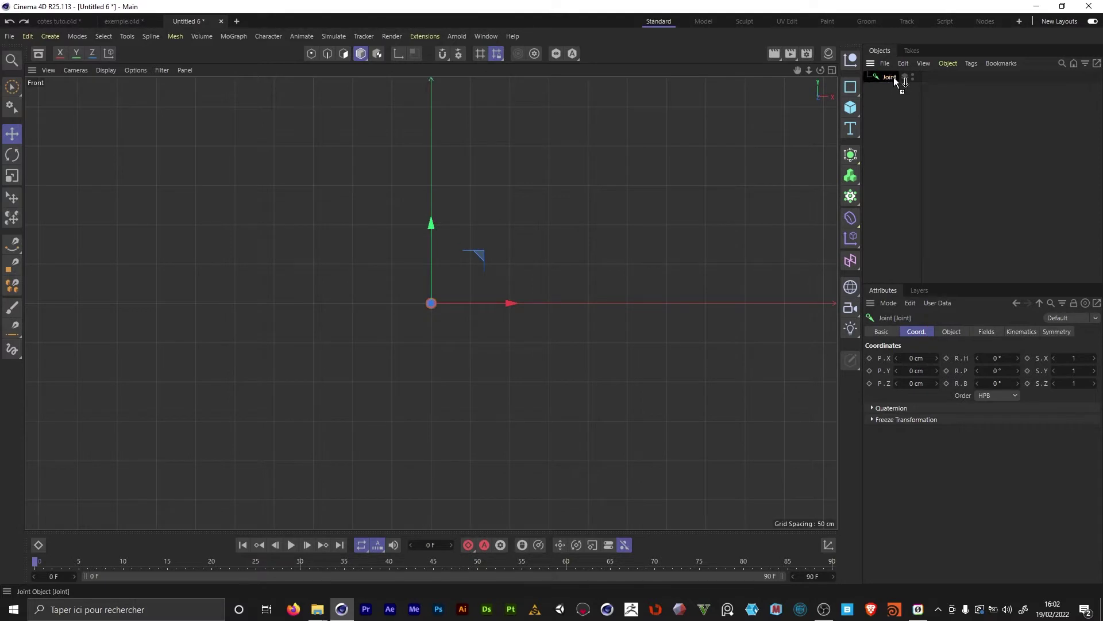
# Move the child joint about 50 cm along the X axis from its parent joint.
pyautogui.click(895, 89)
pyautogui.moveTo(512, 303); pyautogui.dragTo(555, 300)
# Try to extend the joint chain by nesting a copy under its third joint and sliding the copy along X.
pyautogui.click(891, 78)
pyautogui.keyDown('ctrl'); pyautogui.moveTo(892, 78); pyautogui.dragTo(917, 125); pyautogui.keyUp('ctrl')
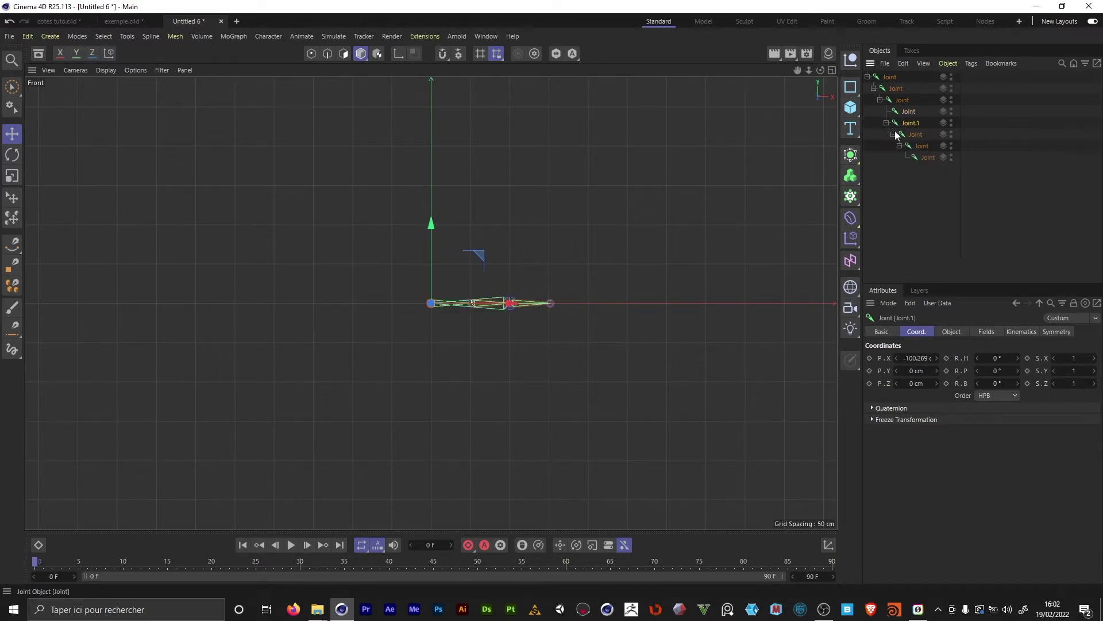
pyautogui.moveTo(508, 303); pyautogui.dragTo(631, 294)
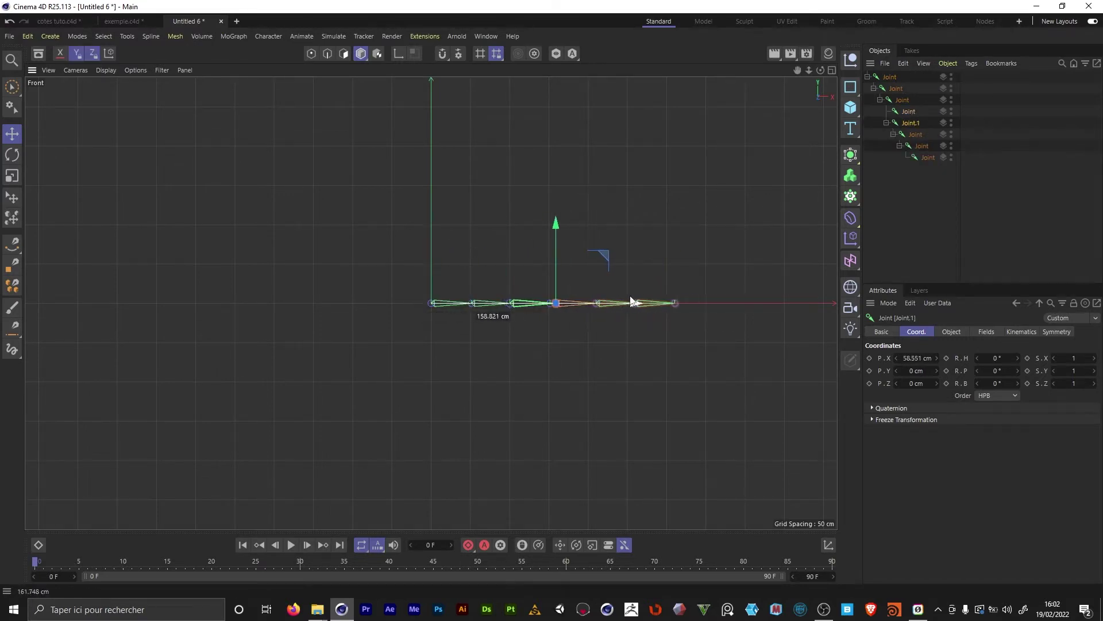
pyautogui.hotkey('ctrl', 'z')
pyautogui.hotkey('ctrl', 'z')
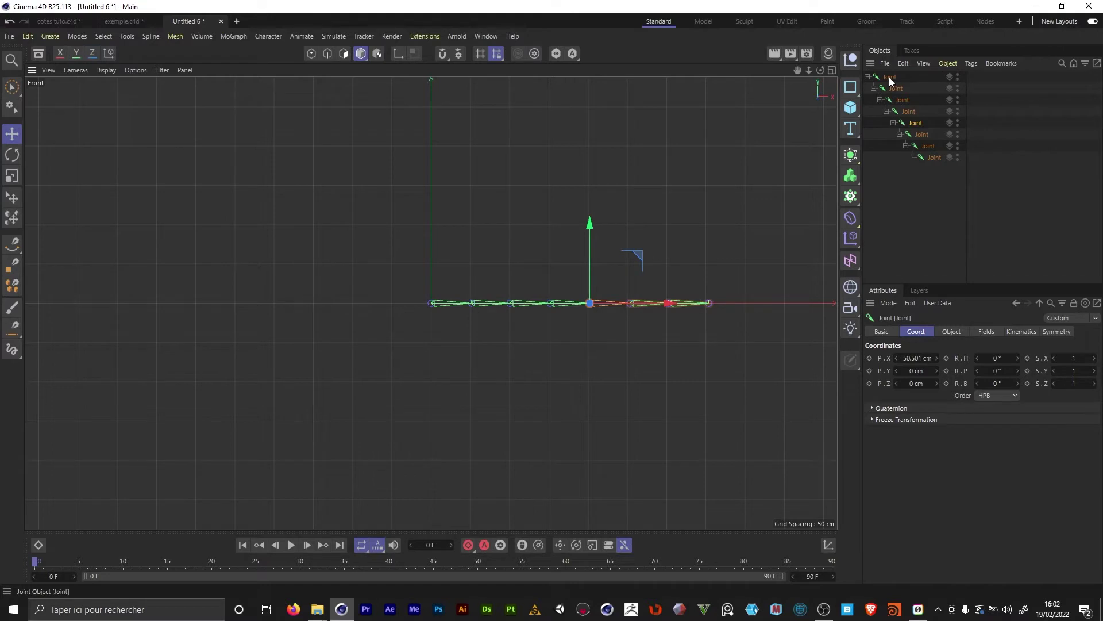
# Duplicate the whole joint chain under its last joint and offset the copy to about 46 cm on X.
pyautogui.click(890, 78)
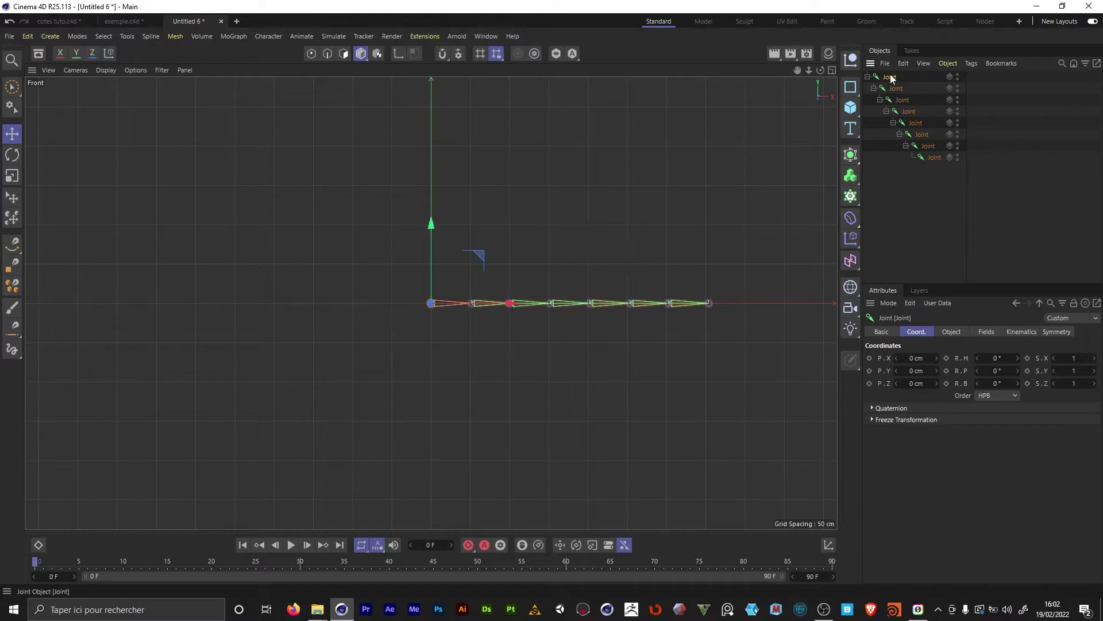
pyautogui.keyDown('ctrl'); pyautogui.moveTo(890, 78); pyautogui.dragTo(932, 155); pyautogui.keyUp('ctrl')
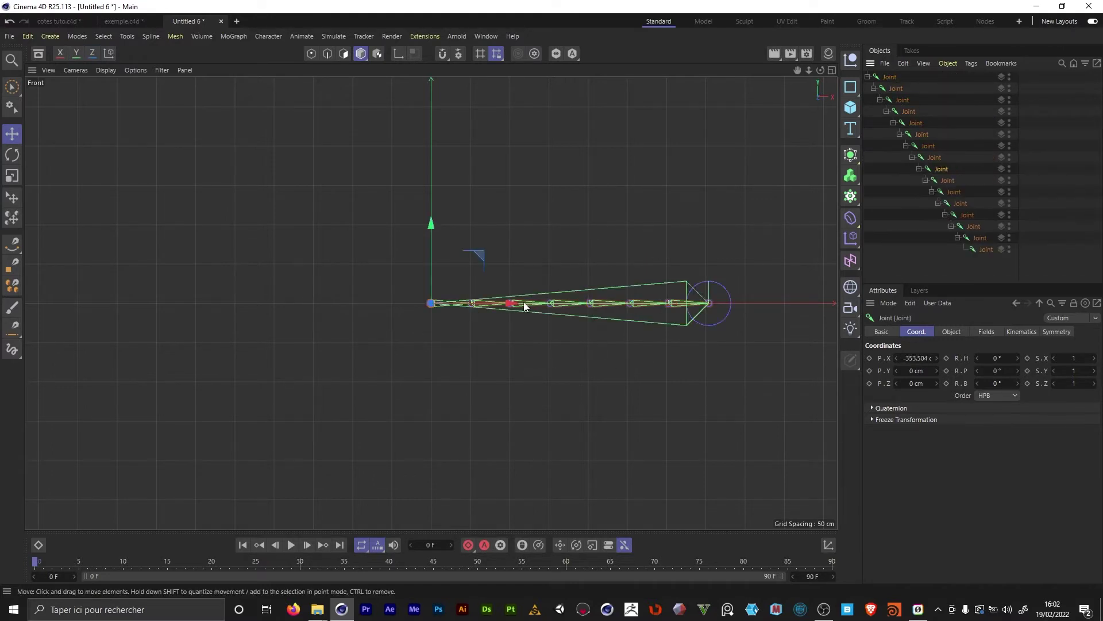
pyautogui.moveTo(525, 306); pyautogui.dragTo(810, 295)
pyautogui.press('h')
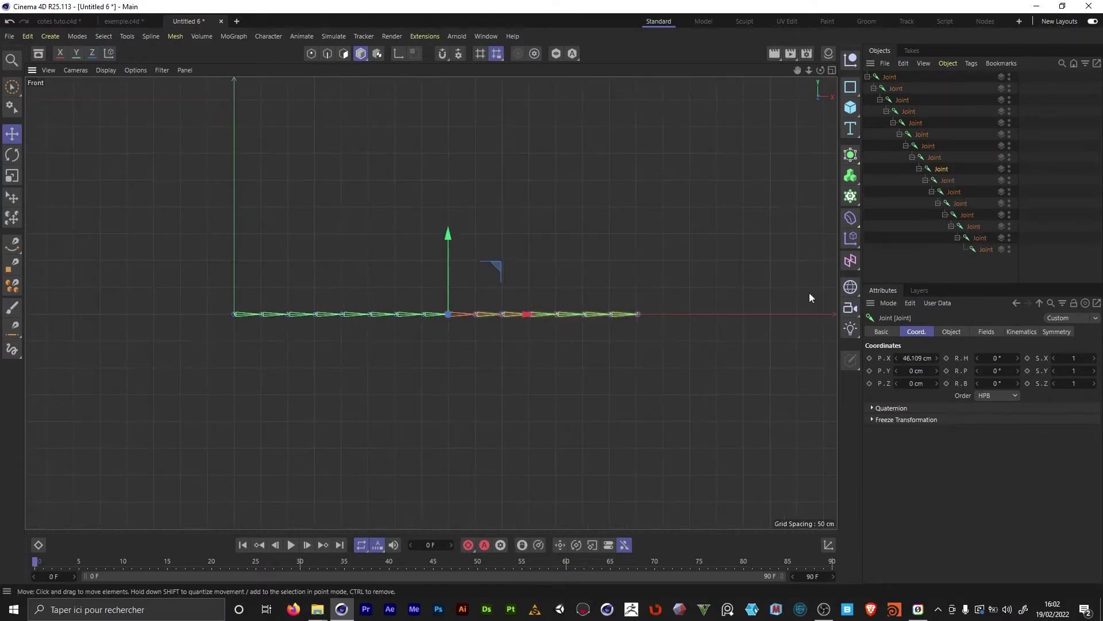
pyautogui.click(1070, 142)
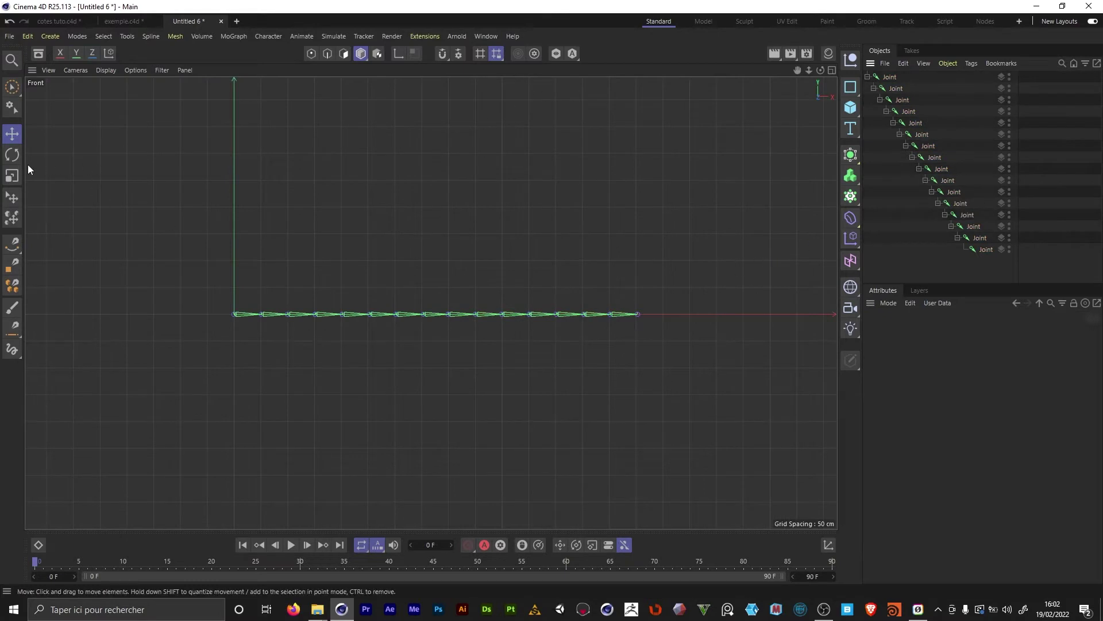
# Draw an S-shaped three-point Bezier spline across the joint chain with the Spline Pen.
pyautogui.click(13, 244)
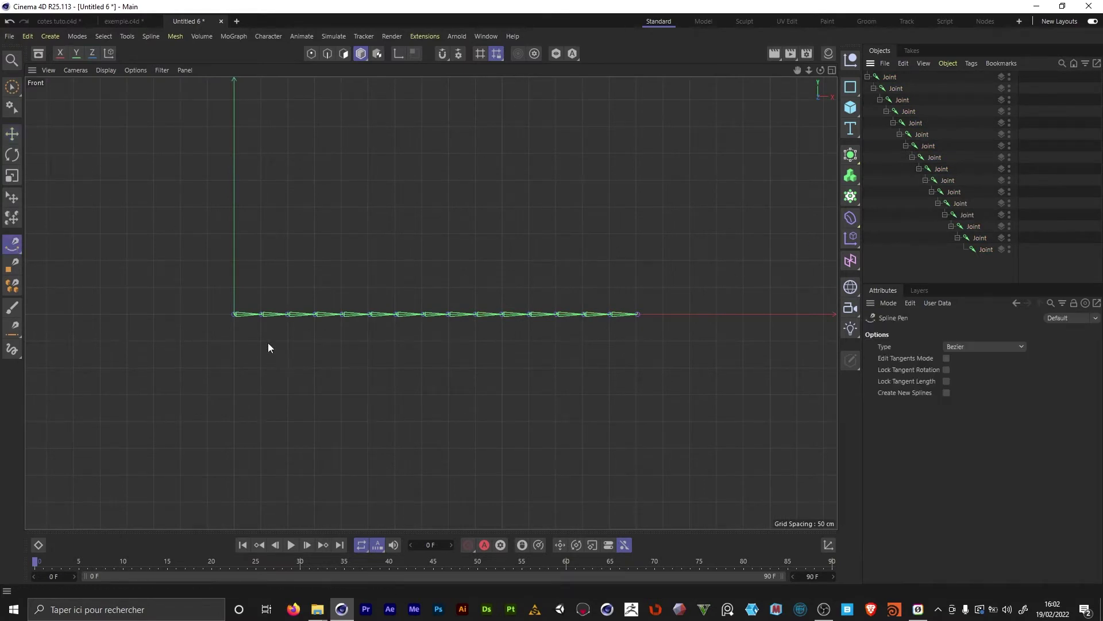
pyautogui.click(238, 278)
pyautogui.moveTo(392, 346); pyautogui.dragTo(439, 331)
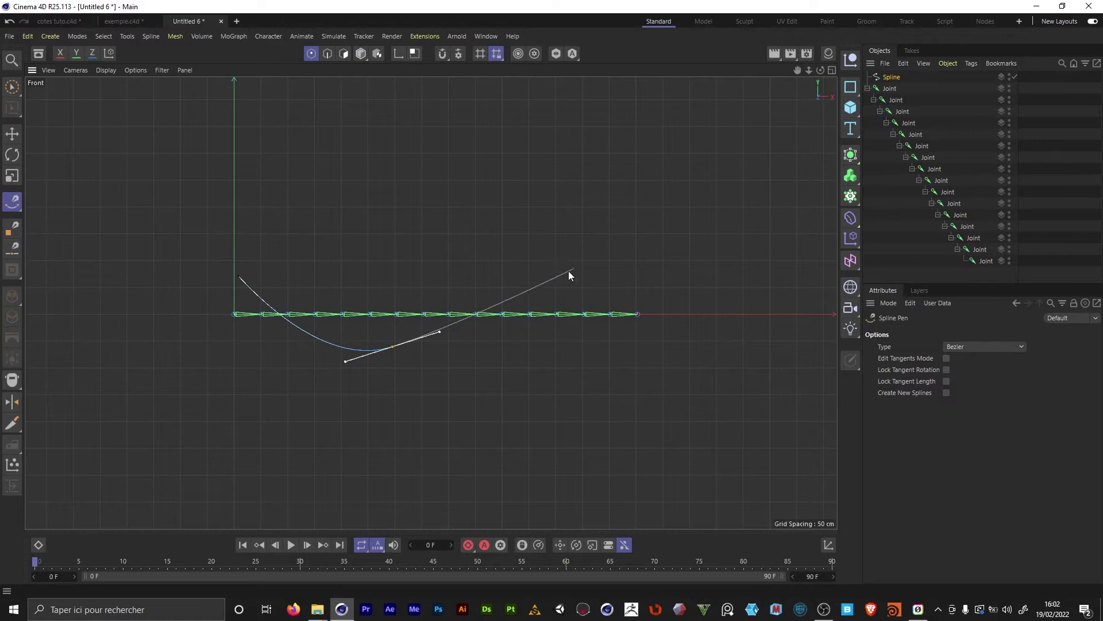
pyautogui.moveTo(569, 275); pyautogui.dragTo(636, 333)
# Add an IK-Spline tag to the root joint.
pyautogui.click(889, 88)
pyautogui.click(972, 63)
pyautogui.moveTo(1013, 199)
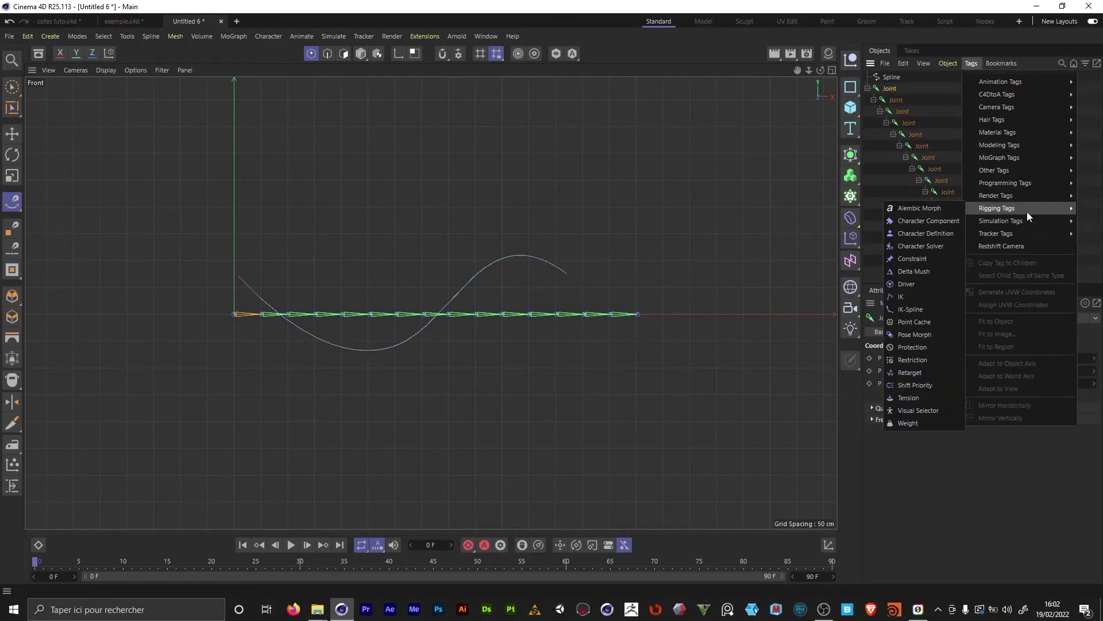
pyautogui.click(911, 311)
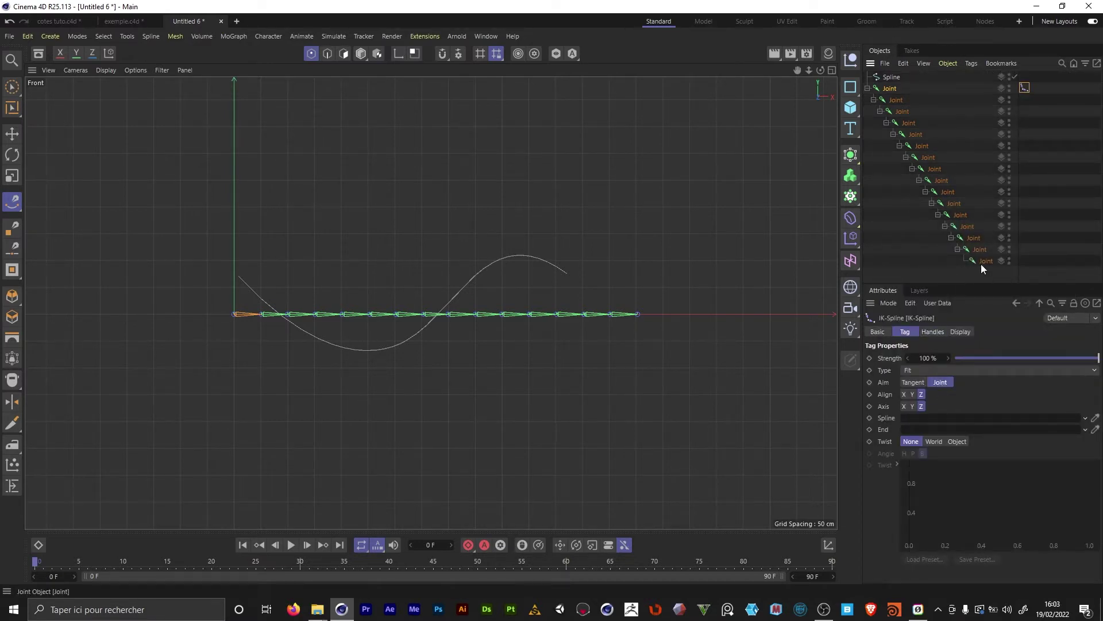
# Assign the last joint as the IK-Spline's end, set Twist to World, and link the drawn spline.
pyautogui.moveTo(981, 264); pyautogui.dragTo(931, 431)
pyautogui.click(934, 441)
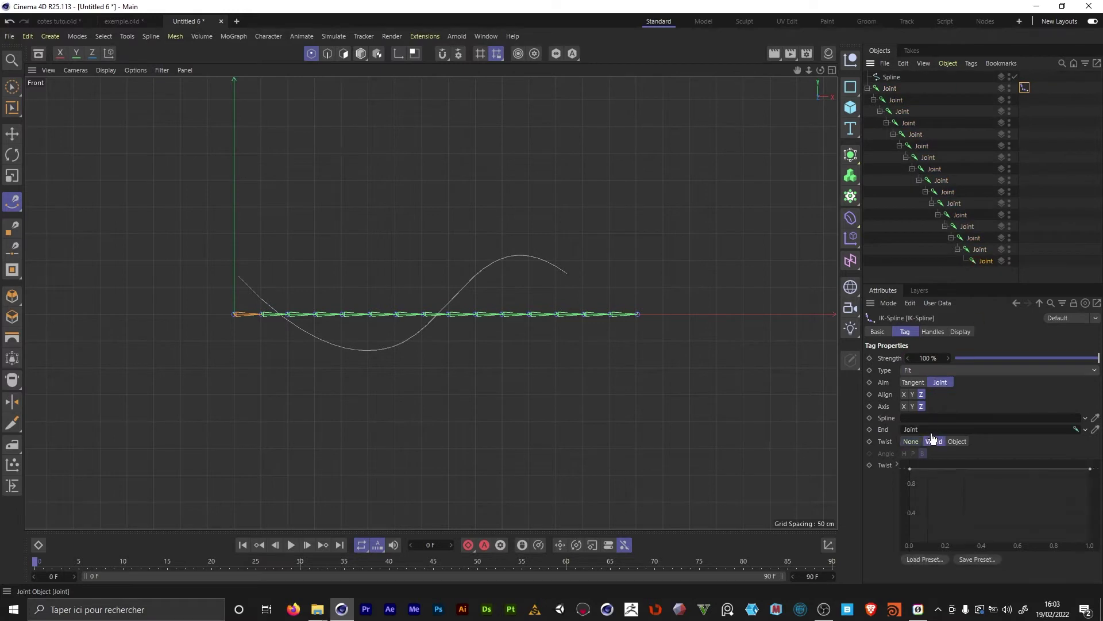
pyautogui.moveTo(892, 77); pyautogui.dragTo(915, 417)
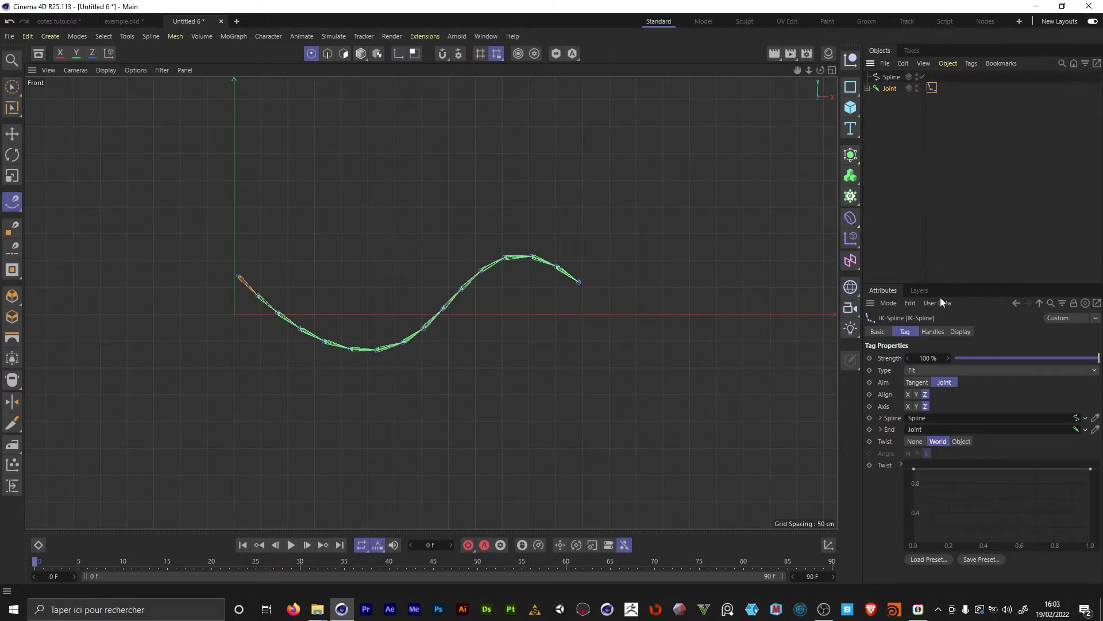
# Add three IK-Spline handles with indexes 0, 1 and 2, and create a control null for index 0.
pyautogui.click(932, 333)
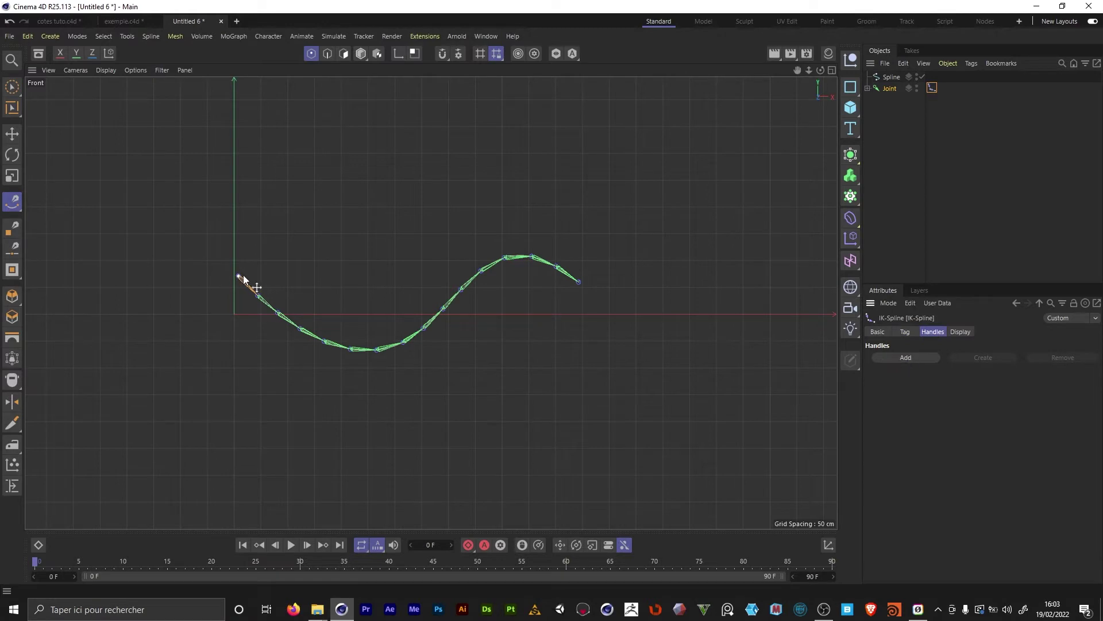
pyautogui.click(895, 357)
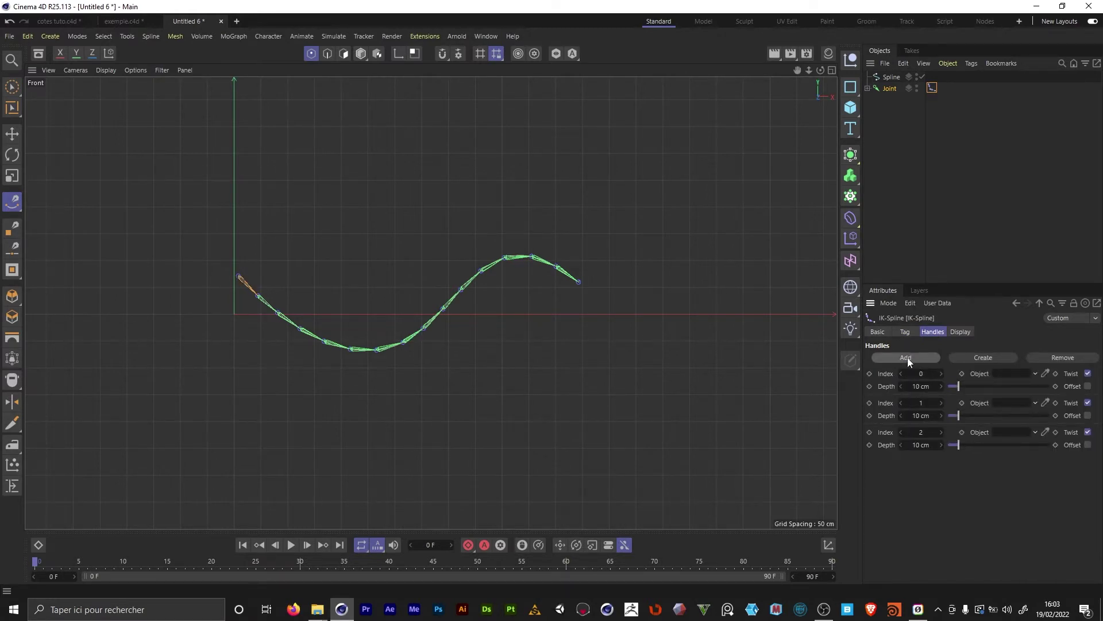
pyautogui.click(983, 357)
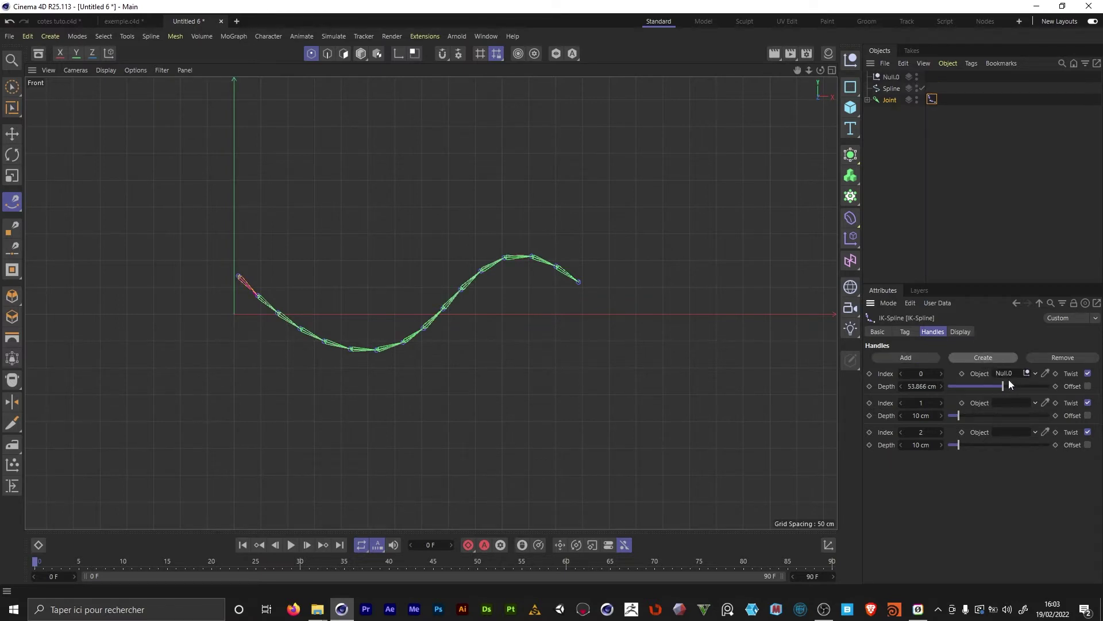
pyautogui.click(890, 78)
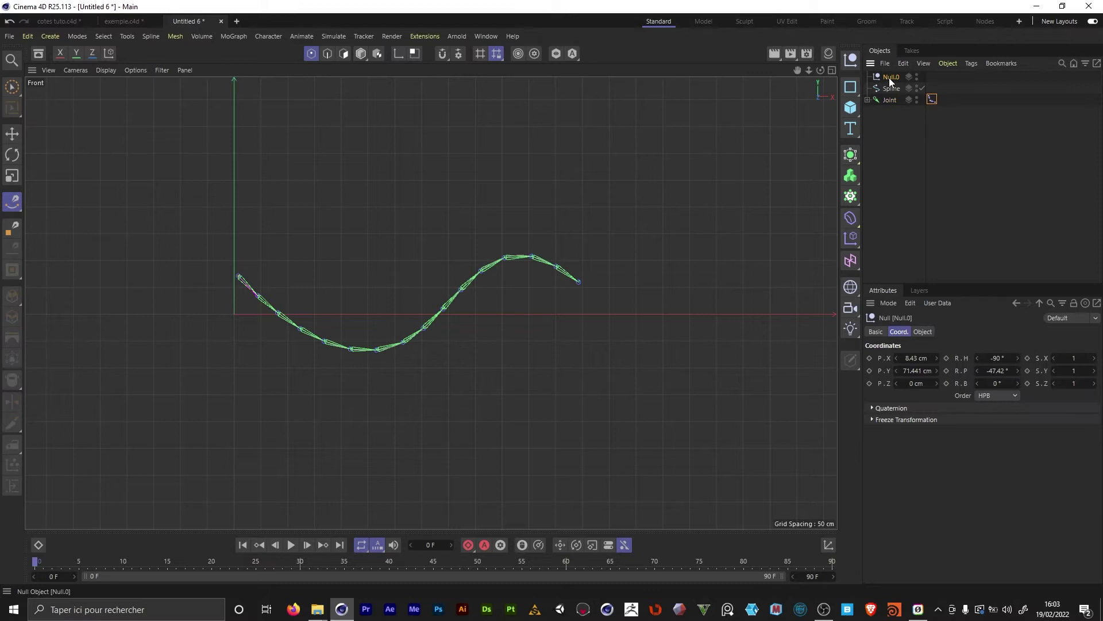
# Create control nulls for the IK-Spline handles 1 and 2, and display all three nulls as circles with a 40 cm radius.
pyautogui.click(932, 100)
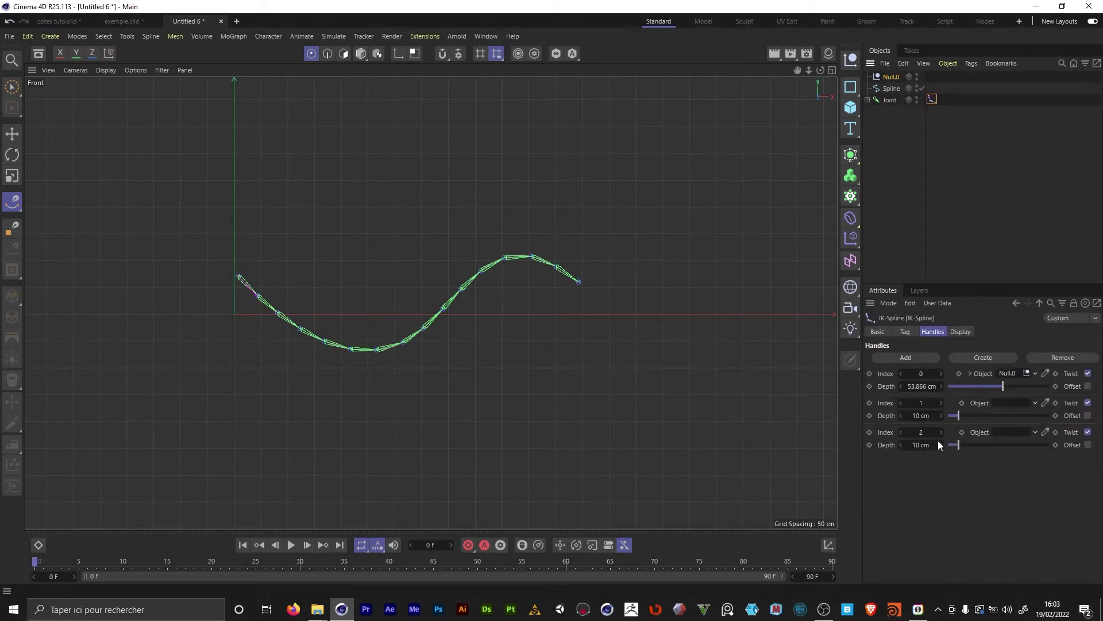
pyautogui.click(980, 360)
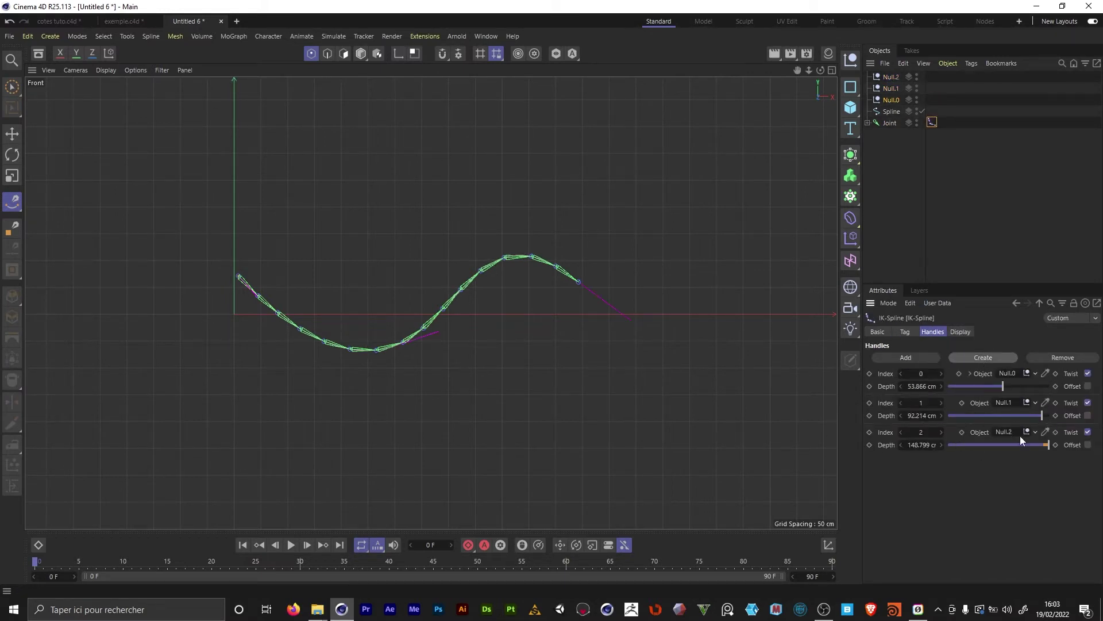
pyautogui.click(889, 79)
pyautogui.keyDown('shift'); pyautogui.click(888, 99); pyautogui.keyUp('shift')
pyautogui.click(923, 332)
pyautogui.click(937, 359)
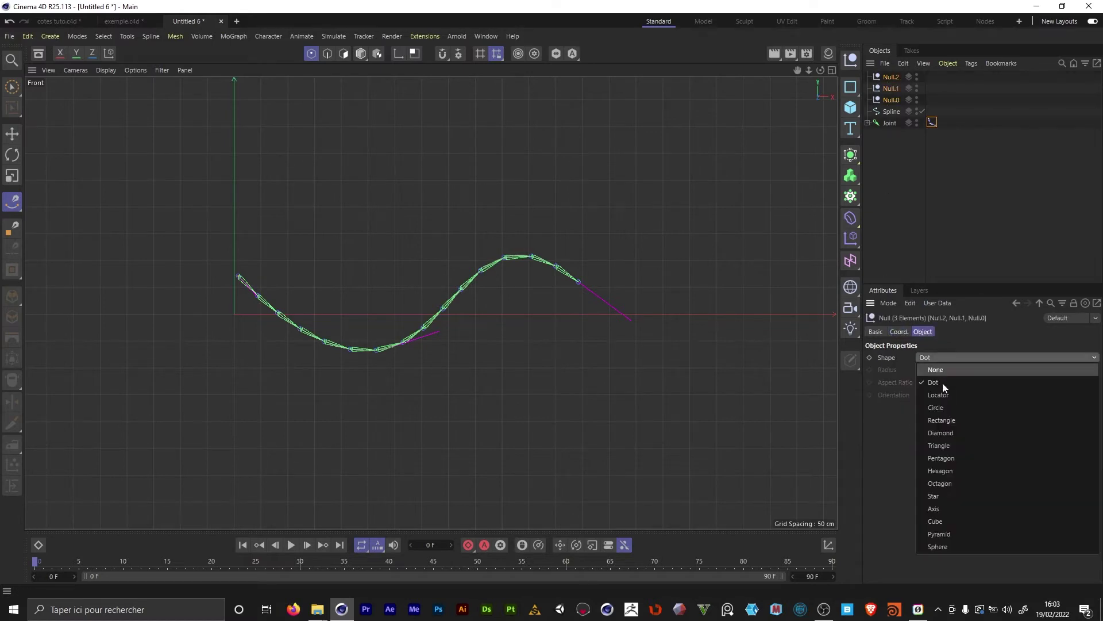
pyautogui.click(951, 401)
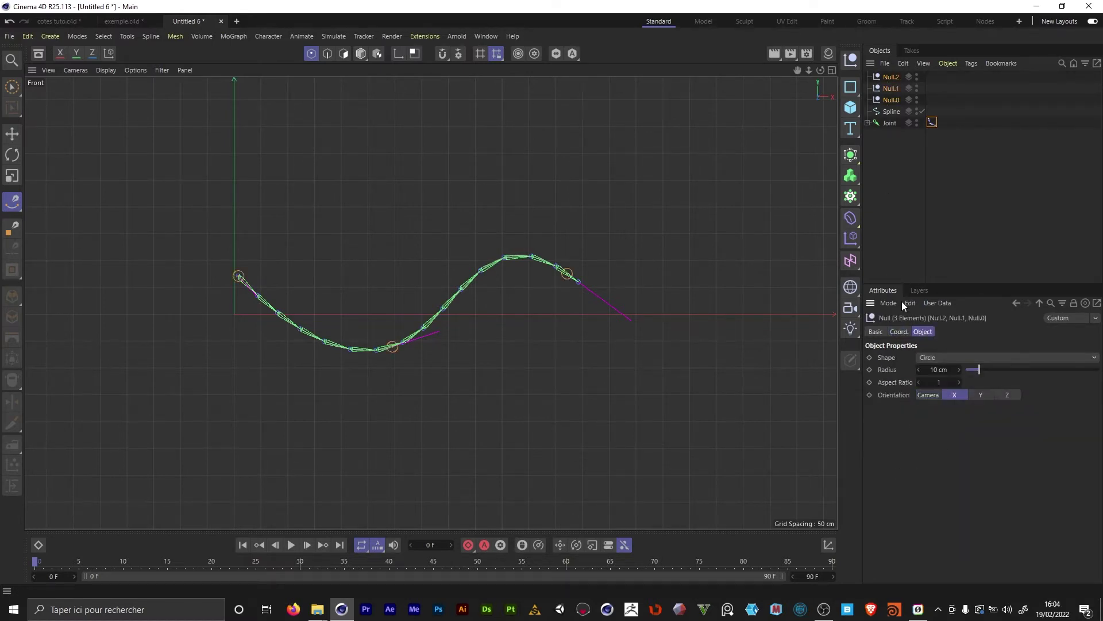
pyautogui.moveTo(978, 370); pyautogui.dragTo(1019, 369)
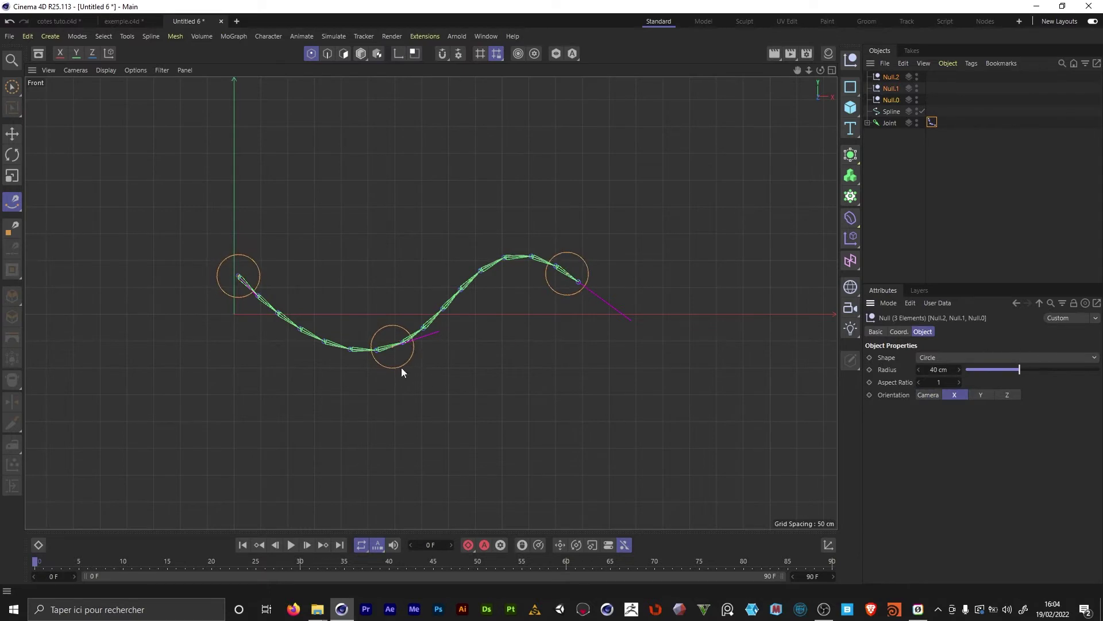
# Move the start, middle and end control nulls one by one in the front view to reshape the joint chain.
pyautogui.scroll(5, 437, 329)
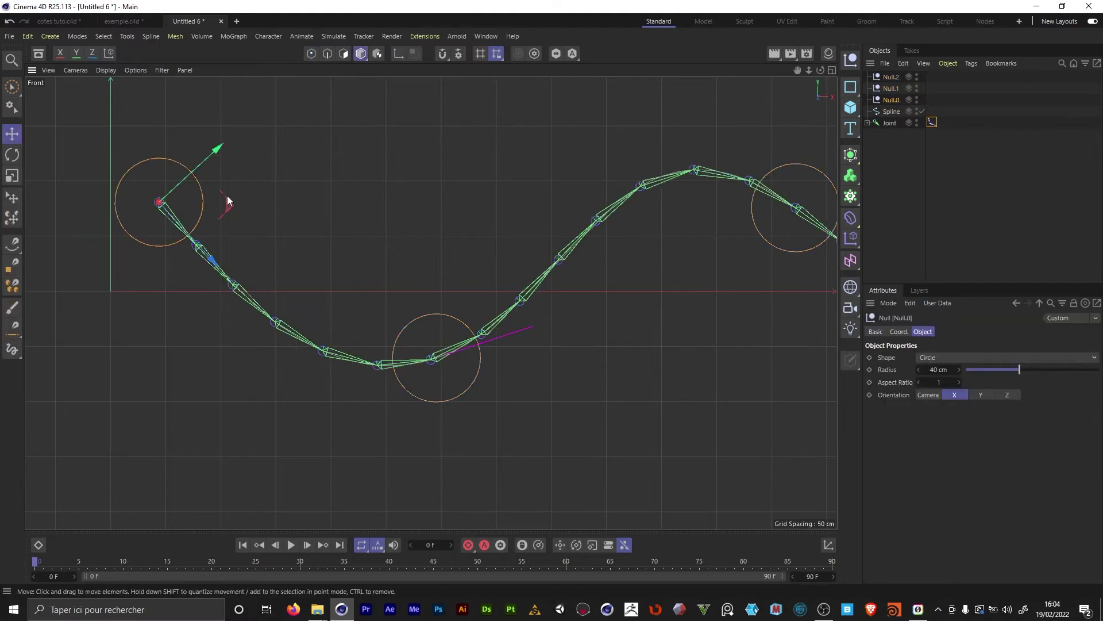
pyautogui.moveTo(250, 181); pyautogui.dragTo(284, 181)
pyautogui.moveTo(429, 316); pyautogui.dragTo(519, 290)
pyautogui.click(805, 167)
pyautogui.keyDown('alt'); pyautogui.moveTo(751, 217); pyautogui.dragTo(619, 239, button='middle'); pyautogui.keyUp('alt')
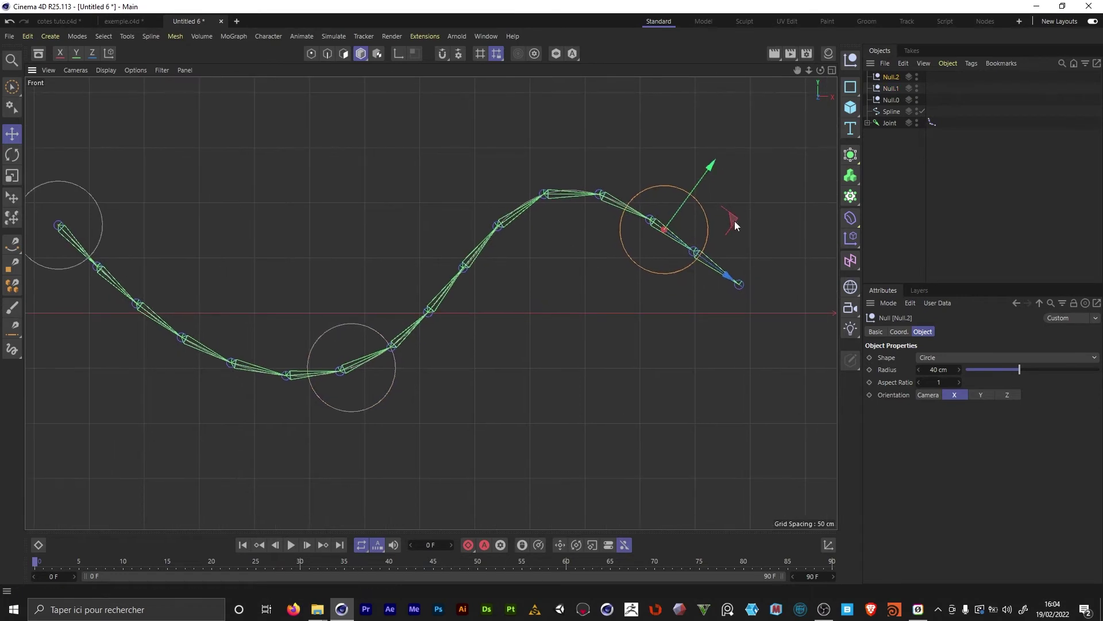
pyautogui.moveTo(735, 220); pyautogui.dragTo(815, 227)
pyautogui.keyDown('alt'); pyautogui.moveTo(612, 369); pyautogui.dragTo(520, 343, button='right'); pyautogui.keyUp('alt')
pyautogui.middleClick(458, 313)
pyautogui.middleClick(290, 222)
pyautogui.keyDown('alt'); pyautogui.moveTo(588, 299); pyautogui.dragTo(411, 308, button='right'); pyautogui.keyUp('alt')
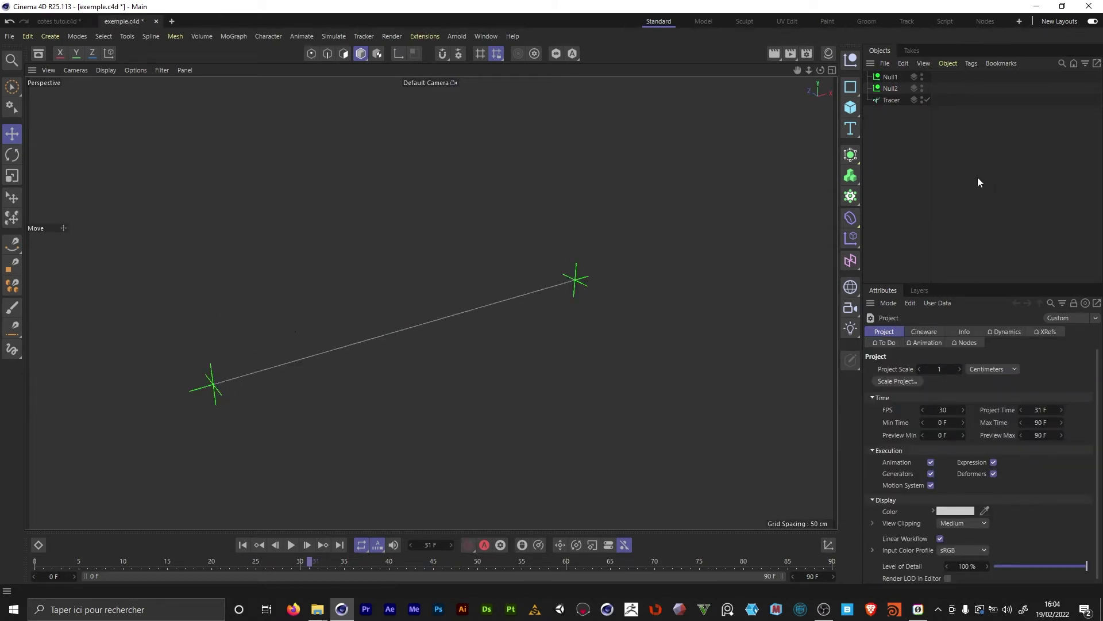
# In exemple.c4d, duplicate Null1 and Null2 below the Tracer and set the shape of both copies to Cube.
pyautogui.click(893, 80)
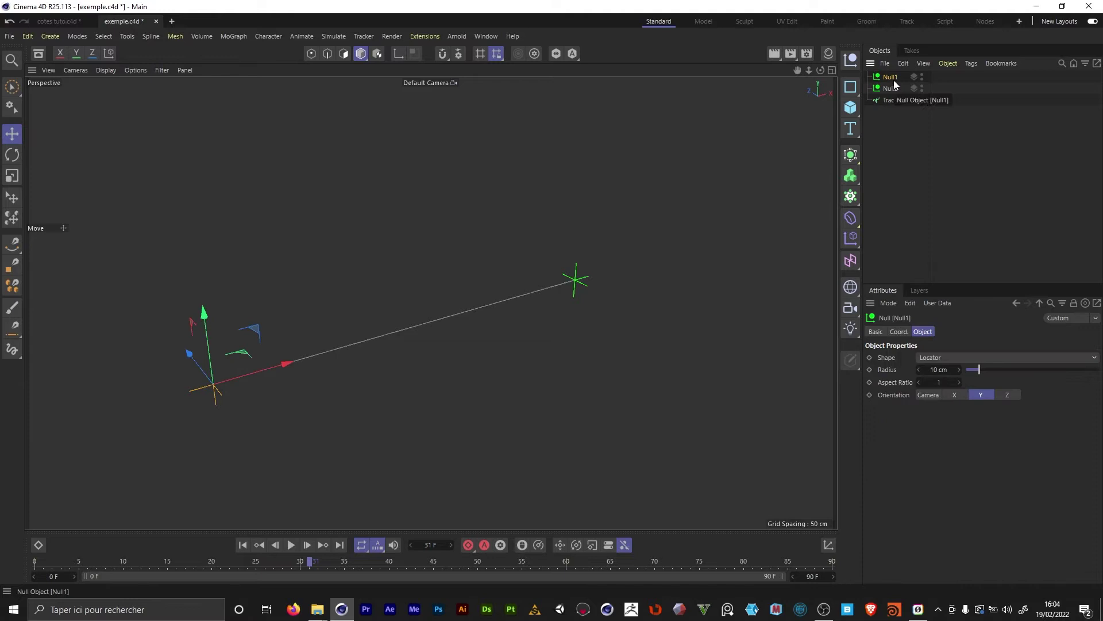
pyautogui.keyDown('ctrl'); pyautogui.click(892, 89); pyautogui.keyUp('ctrl')
pyautogui.keyDown('ctrl'); pyautogui.moveTo(893, 91); pyautogui.dragTo(897, 180); pyautogui.keyUp('ctrl')
pyautogui.click(949, 357)
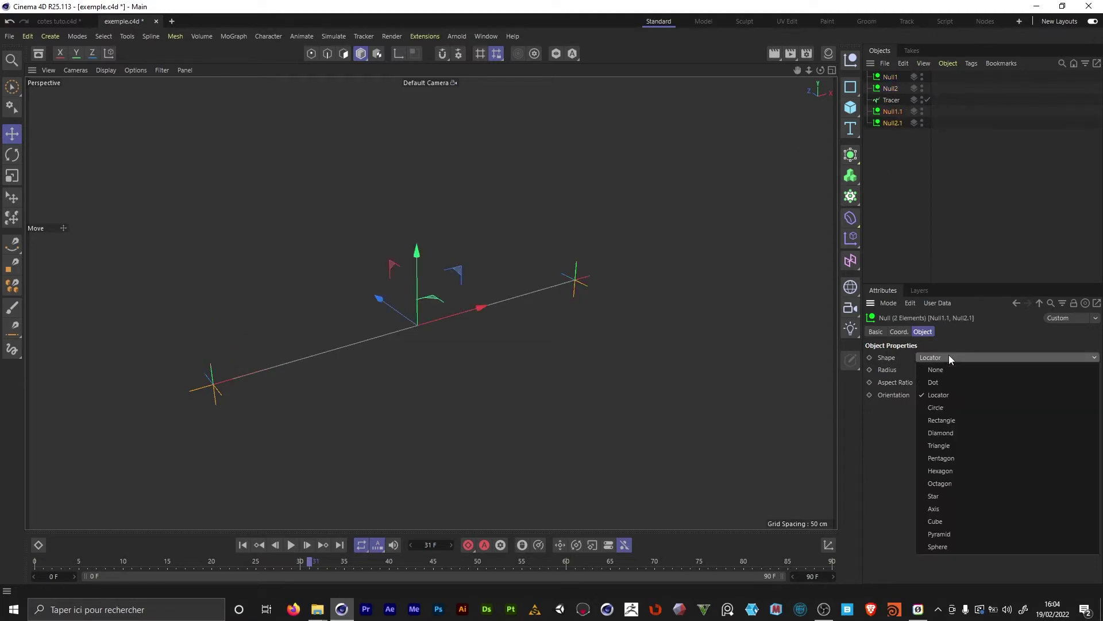
pyautogui.click(994, 521)
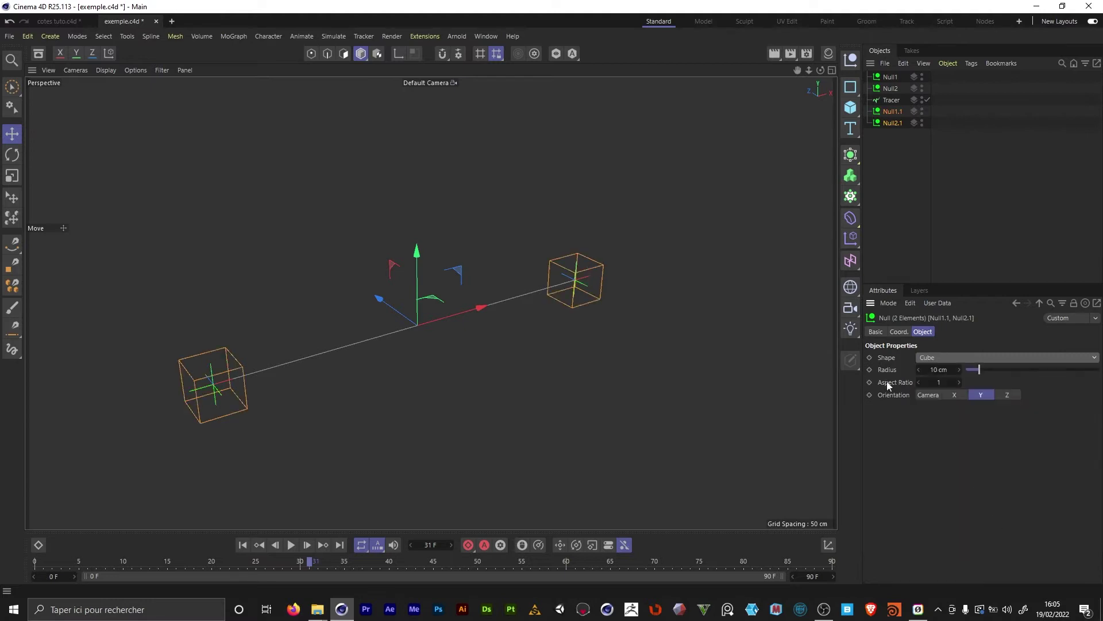
# Give both copied nulls a custom orange-red display color and match their icon color to it.
pyautogui.click(876, 331)
pyautogui.click(945, 392)
pyautogui.click(986, 558)
pyautogui.click(1066, 462)
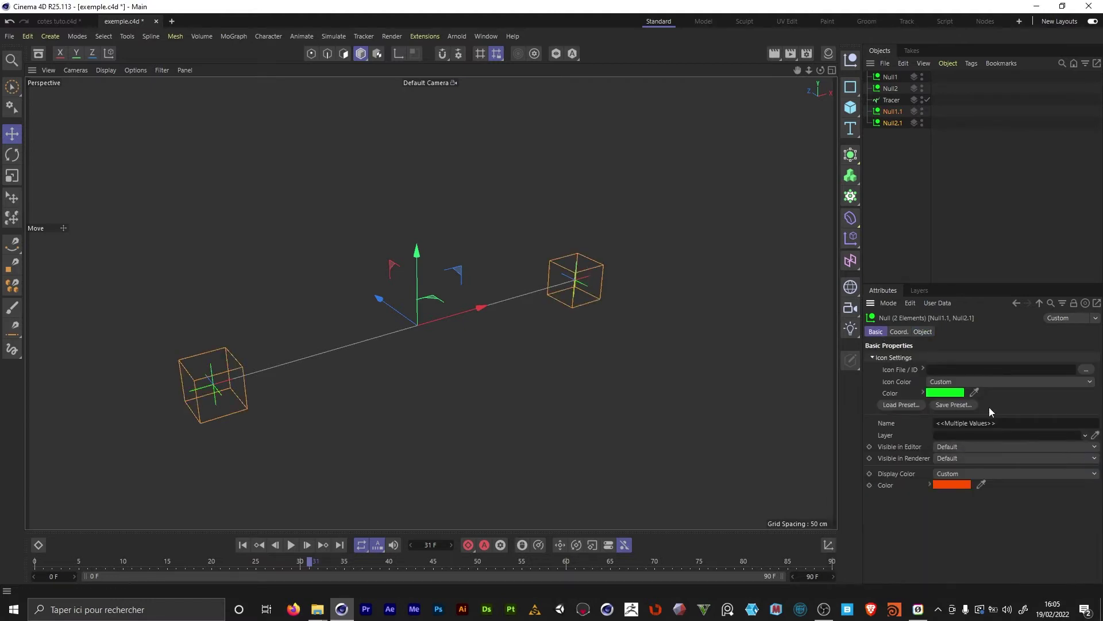
pyautogui.click(974, 393)
pyautogui.click(950, 484)
pyautogui.click(893, 145)
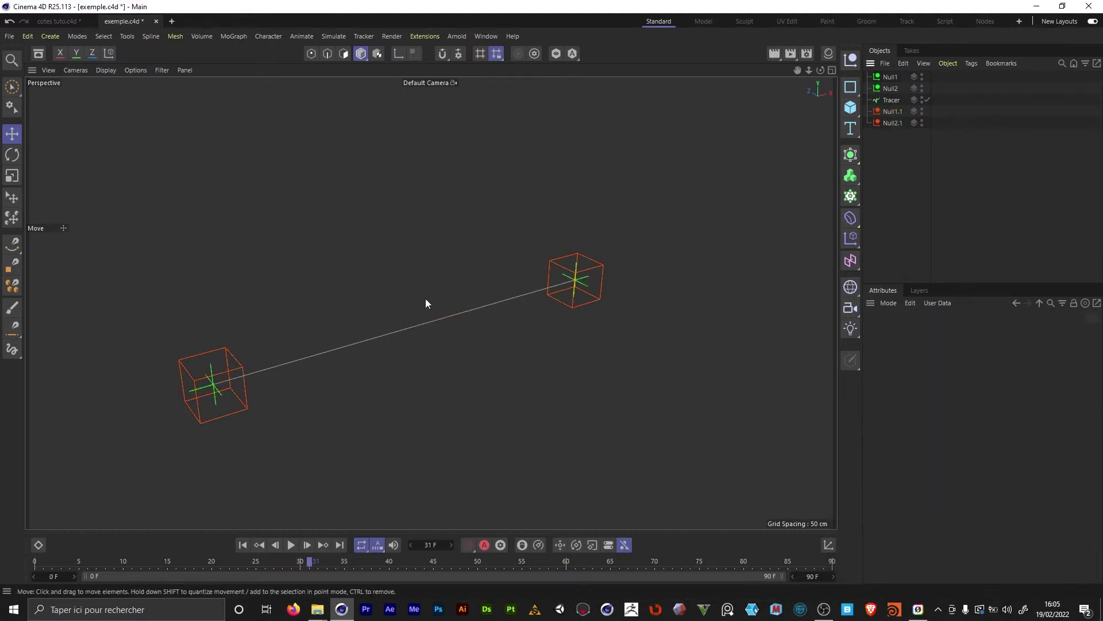
# Parent Null2.1 under Null1.1 and add an IK-Spline tag to Null1.1.
pyautogui.moveTo(892, 117); pyautogui.dragTo(890, 110)
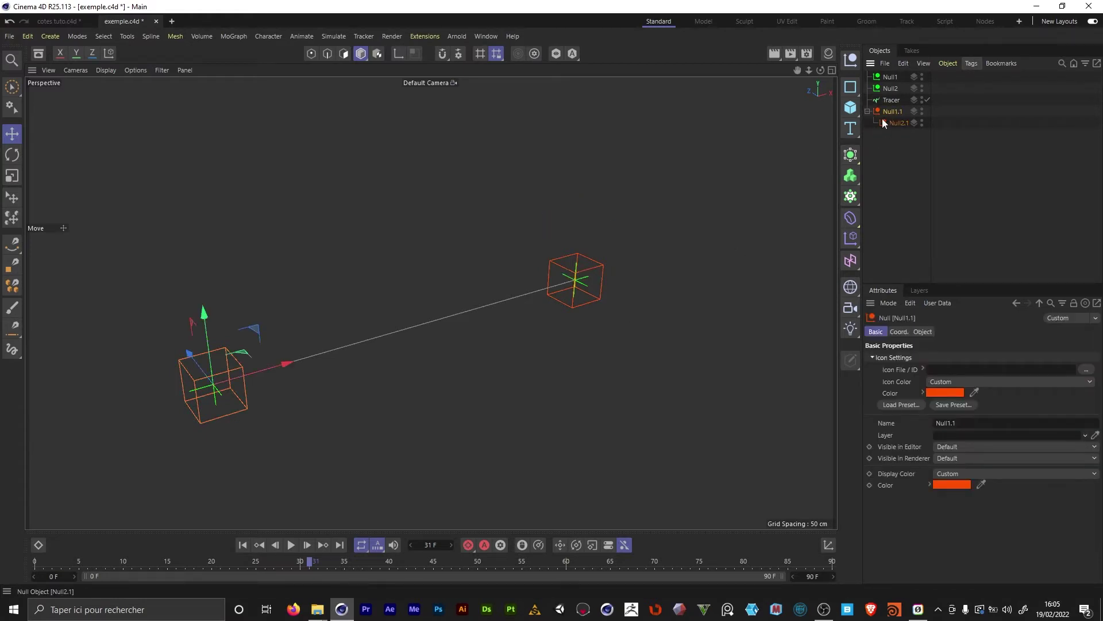
pyautogui.click(971, 63)
pyautogui.moveTo(1027, 194)
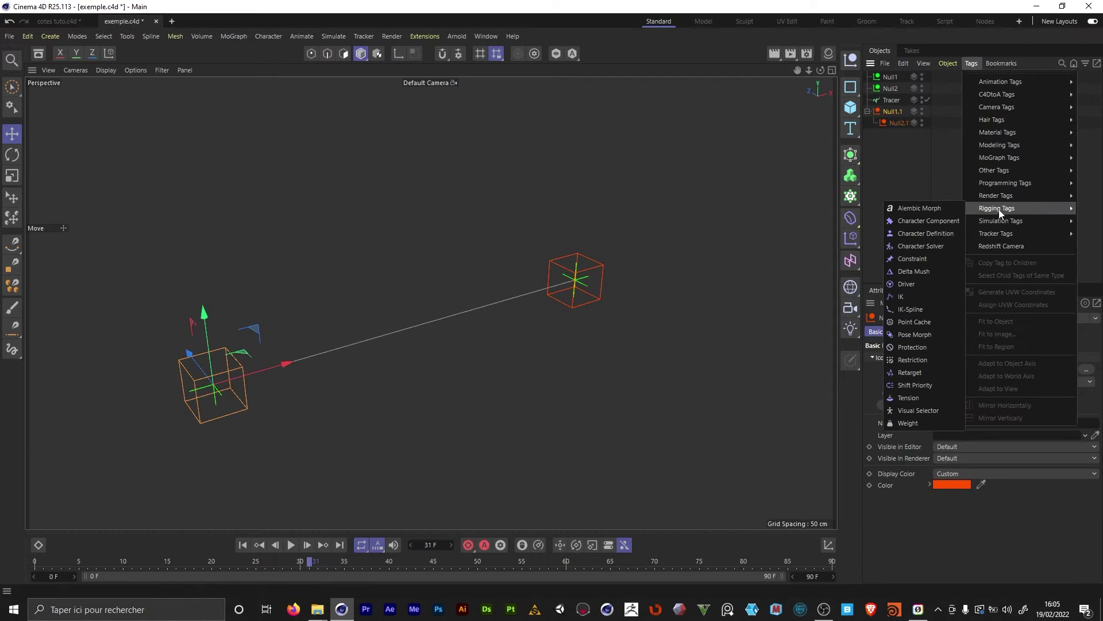
pyautogui.click(921, 308)
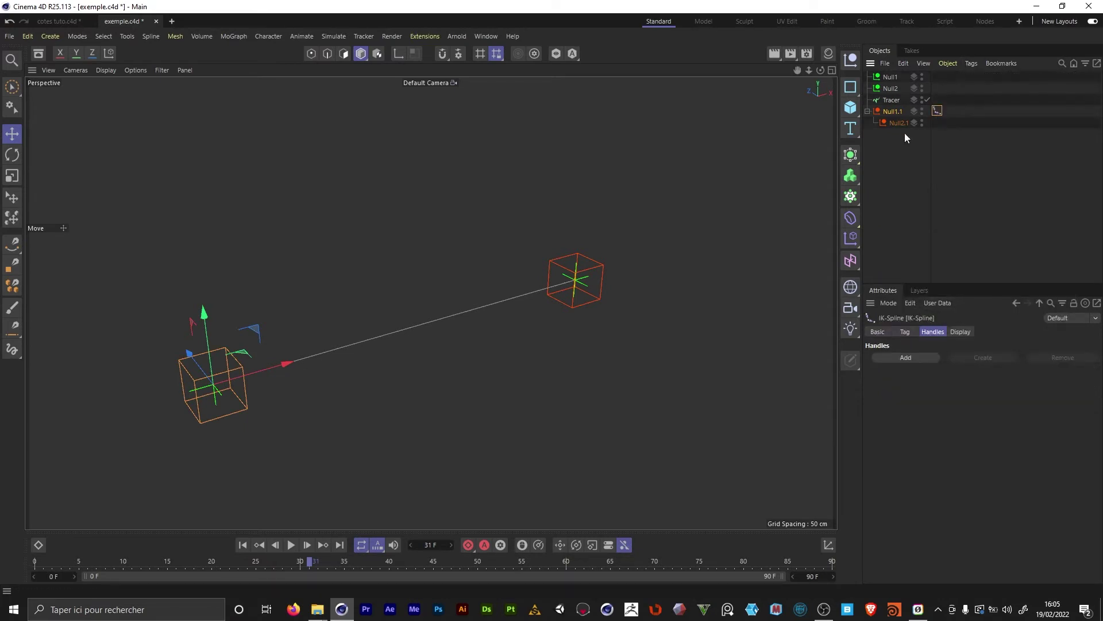
# Assign Null2.1 as the End object of the IK-Spline tag.
pyautogui.click(905, 331)
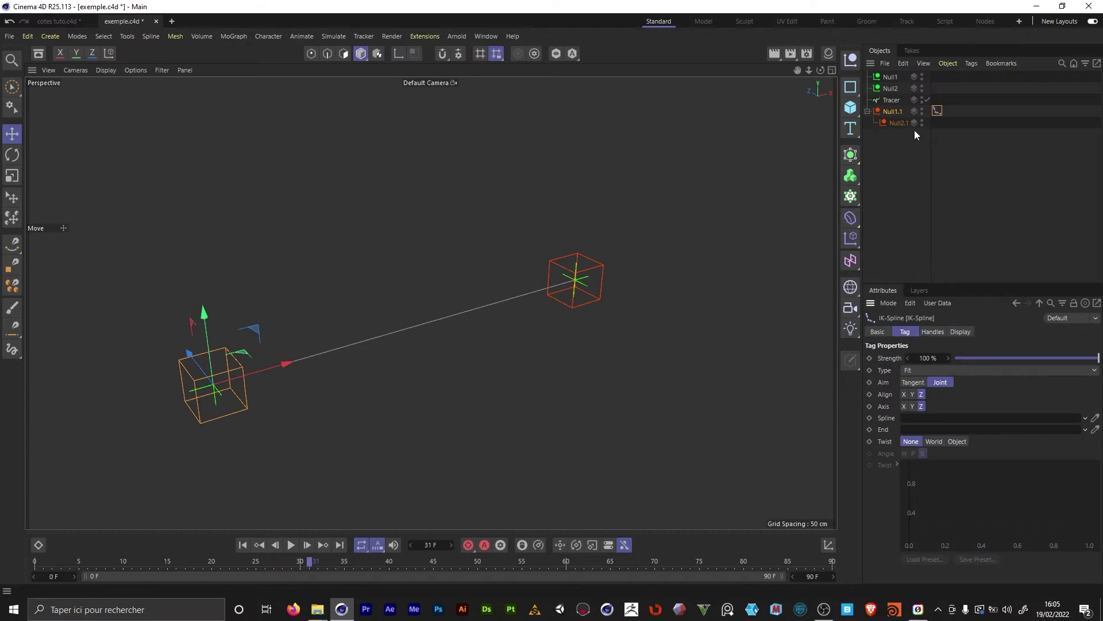
pyautogui.moveTo(915, 130); pyautogui.dragTo(918, 437)
pyautogui.keyDown('alt'); pyautogui.moveTo(605, 377); pyautogui.dragTo(488, 353); pyautogui.keyUp('alt')
# Delete the Tracer and draw a straight two-point Bezier spline below the nulls with the Spline Pen.
pyautogui.click(890, 100)
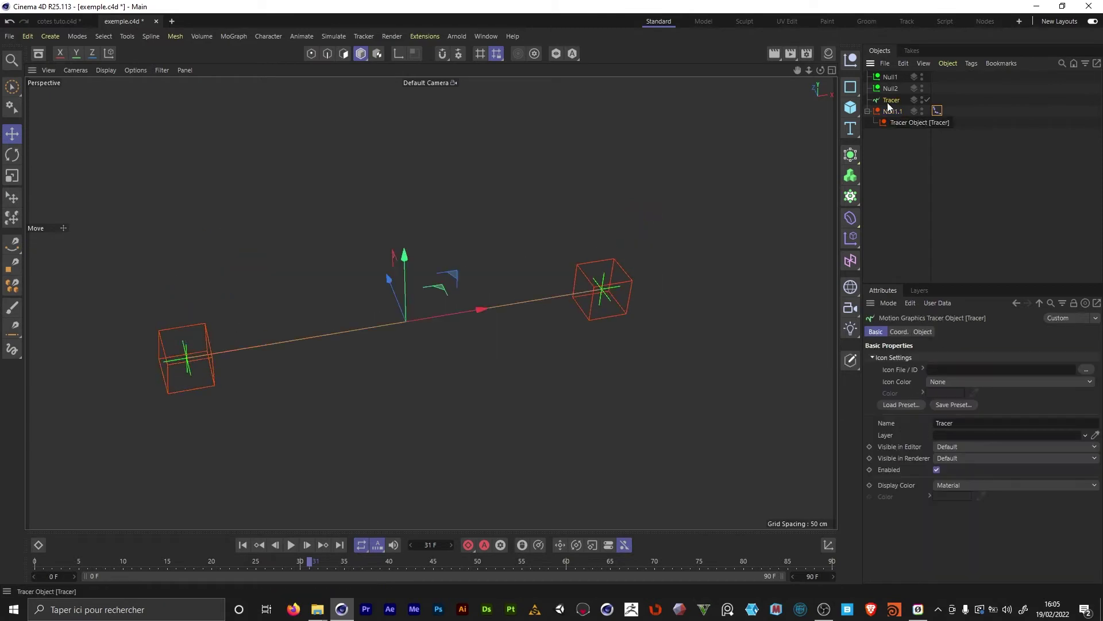
pyautogui.press('Delete')
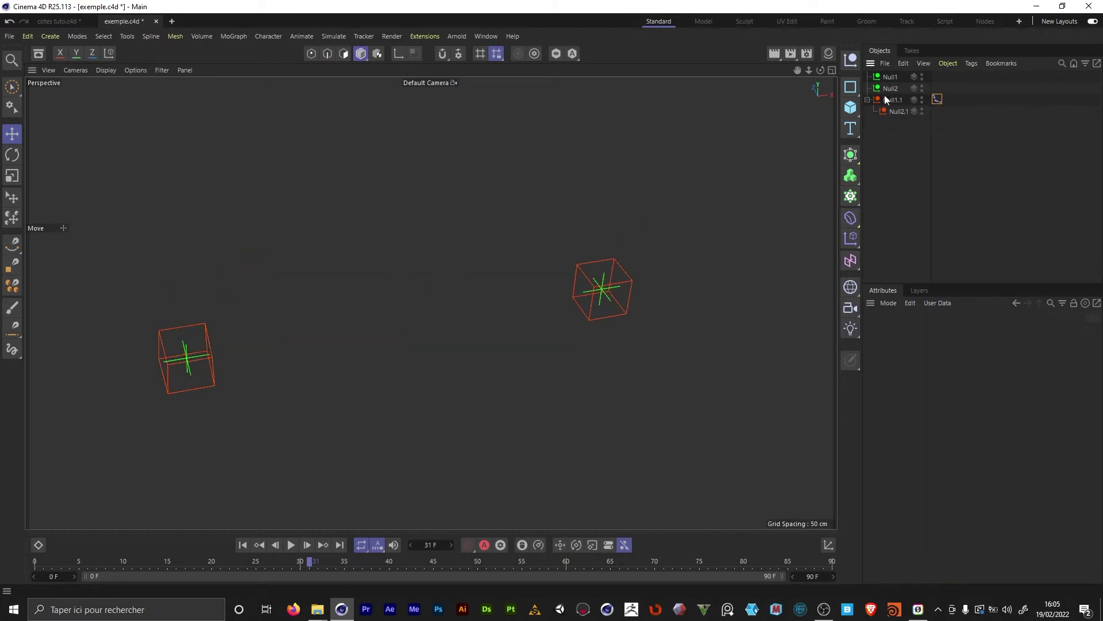
pyautogui.click(12, 244)
pyautogui.click(325, 415)
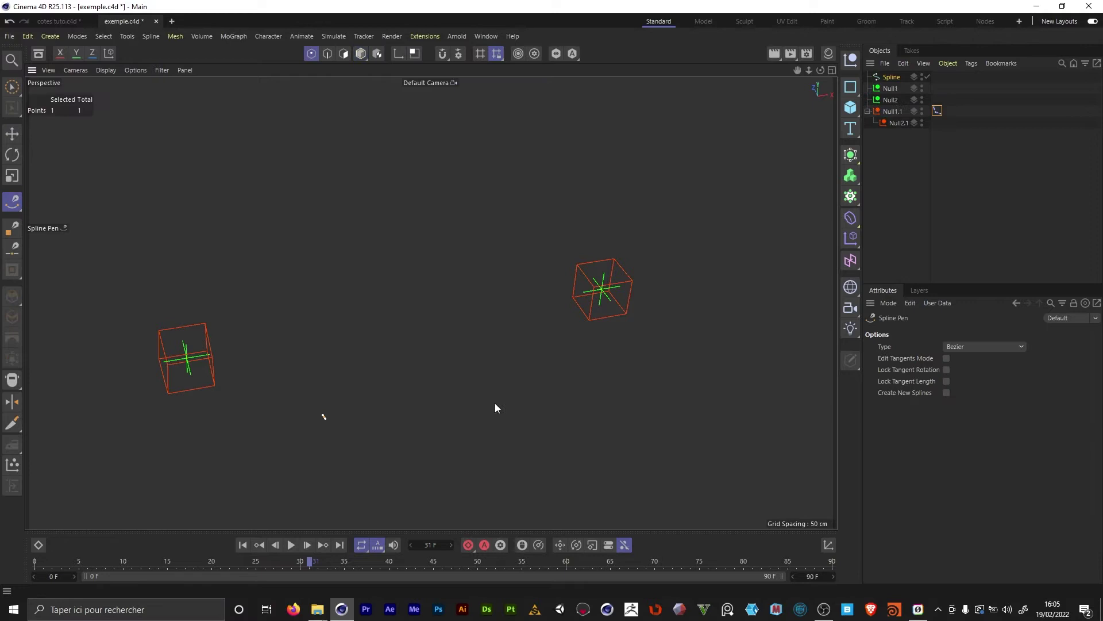
pyautogui.click(581, 377)
pyautogui.press('Escape')
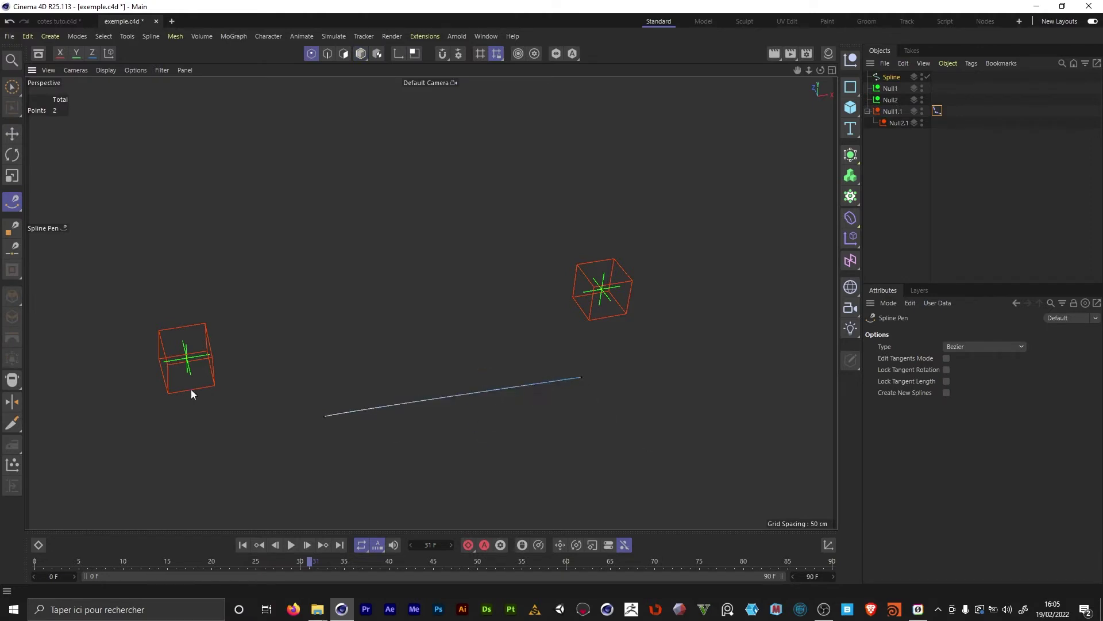
pyautogui.press('space')
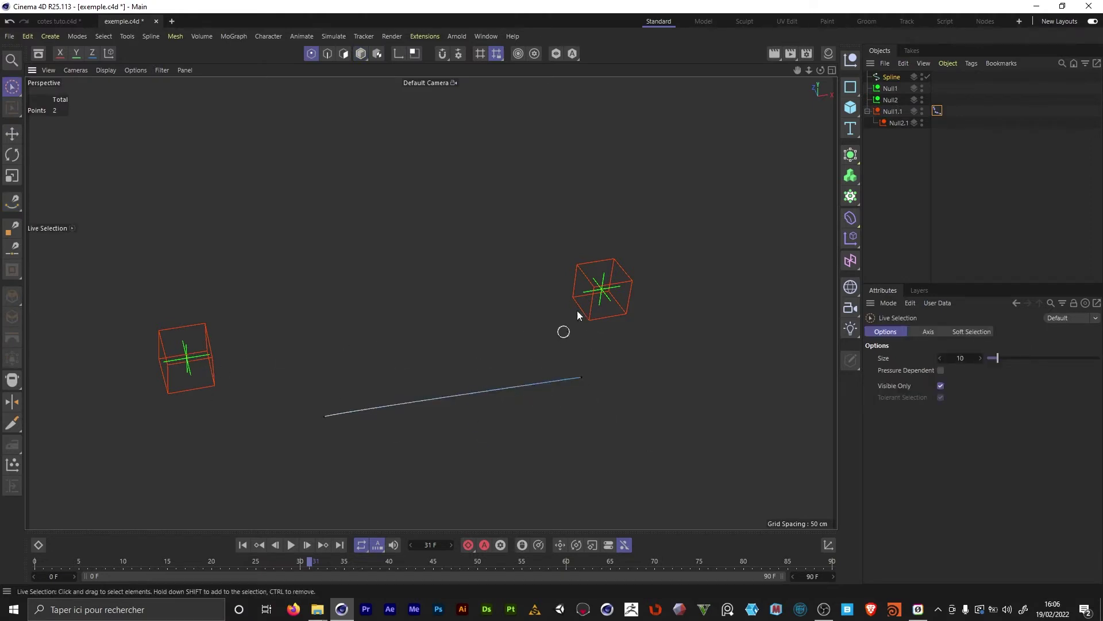
# Set the new spline's type to Linear and its intermediate points to None.
pyautogui.click(891, 77)
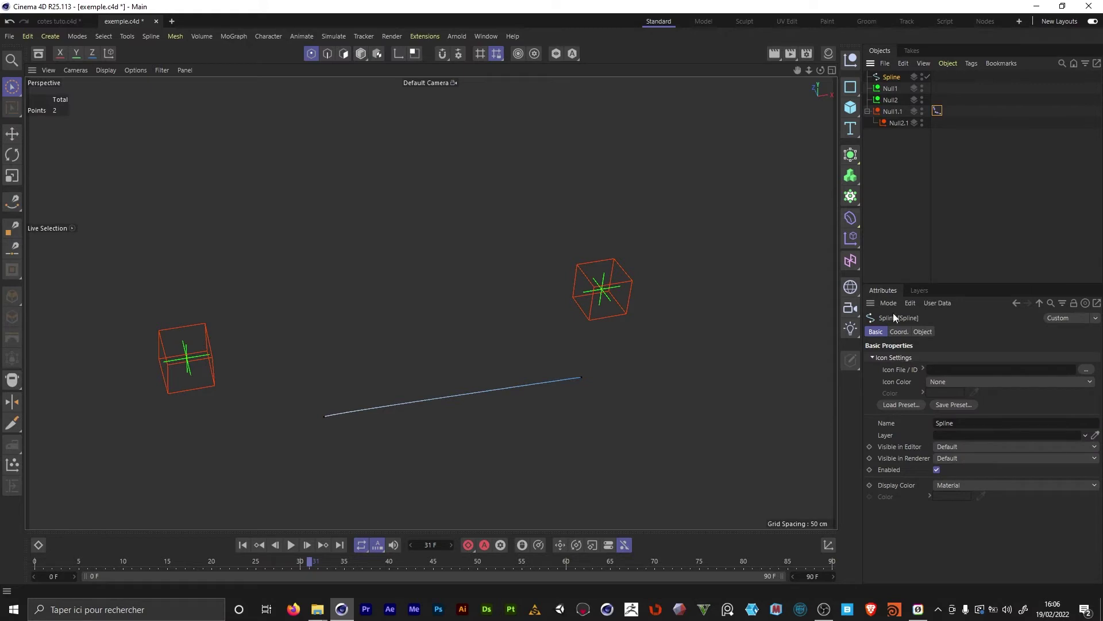
pyautogui.click(922, 332)
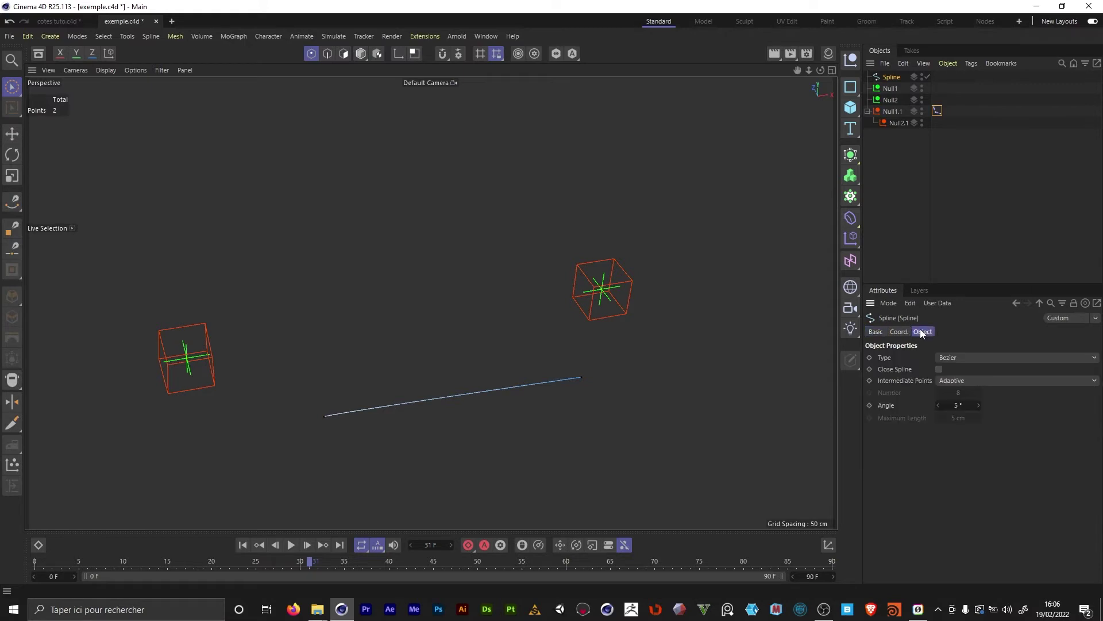
pyautogui.click(967, 357)
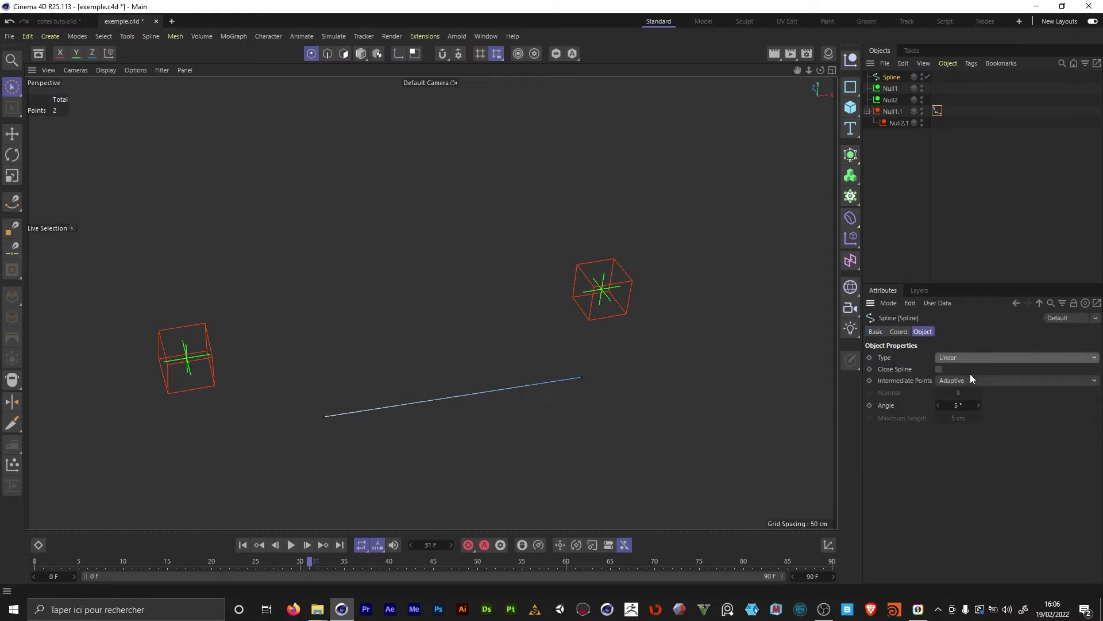
pyautogui.click(972, 382)
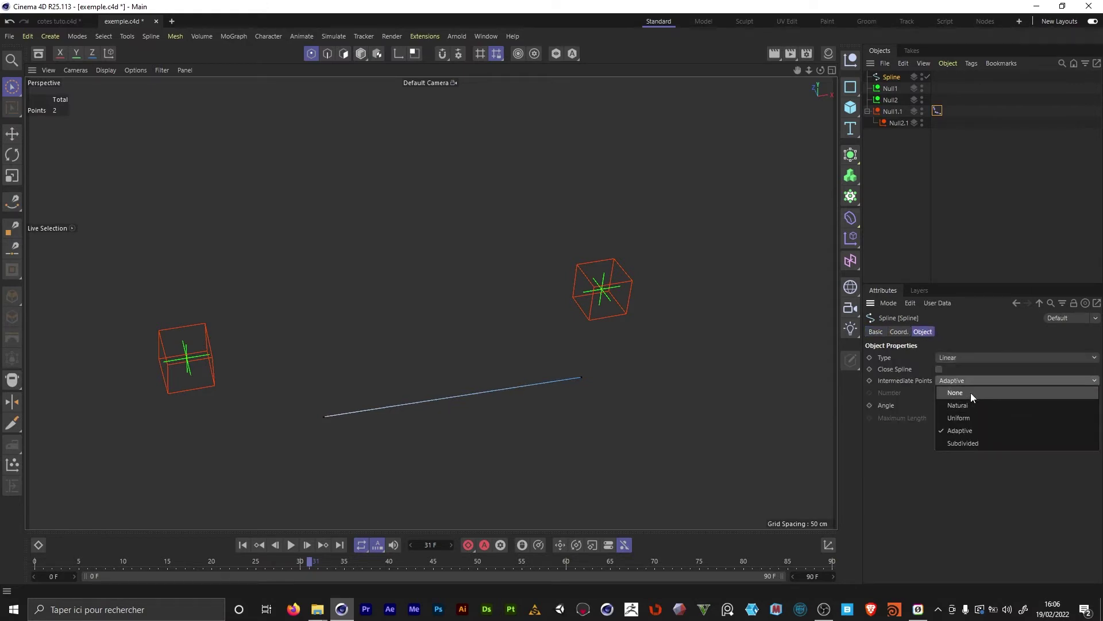
pyautogui.click(970, 393)
# Link the new spline to Null1.1's IK-Spline tag and add two handles with indexes 0 and 1.
pyautogui.click(937, 110)
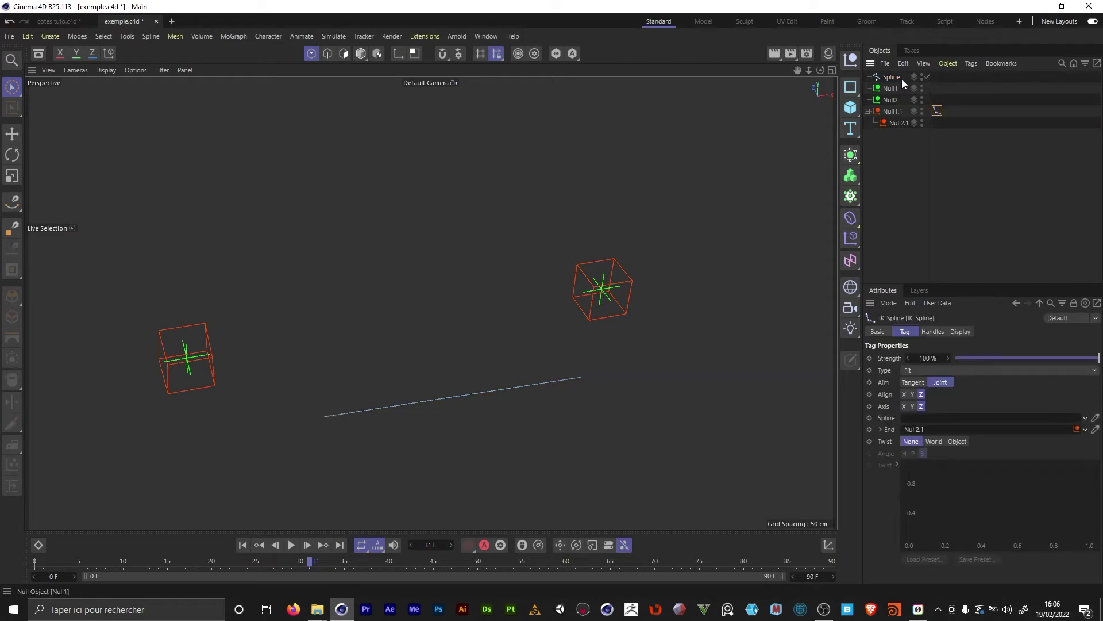
pyautogui.moveTo(902, 78); pyautogui.dragTo(923, 419)
pyautogui.click(931, 332)
pyautogui.click(904, 360)
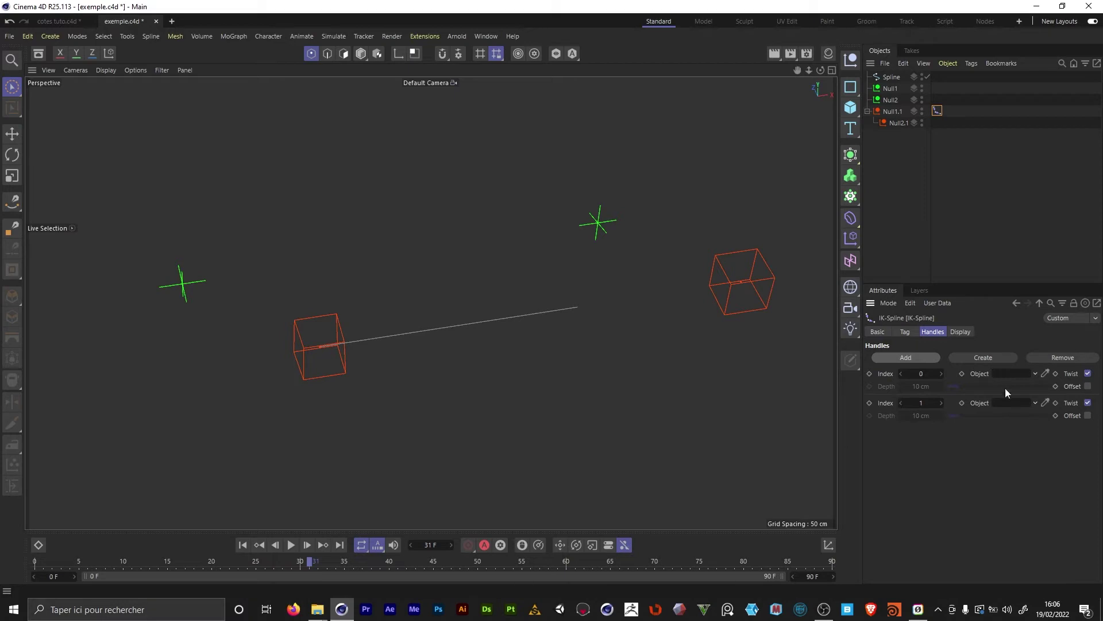
# Assign Null1 as the object of IK-Spline handle 0 and Null2 as the object of handle 1.
pyautogui.click(887, 102)
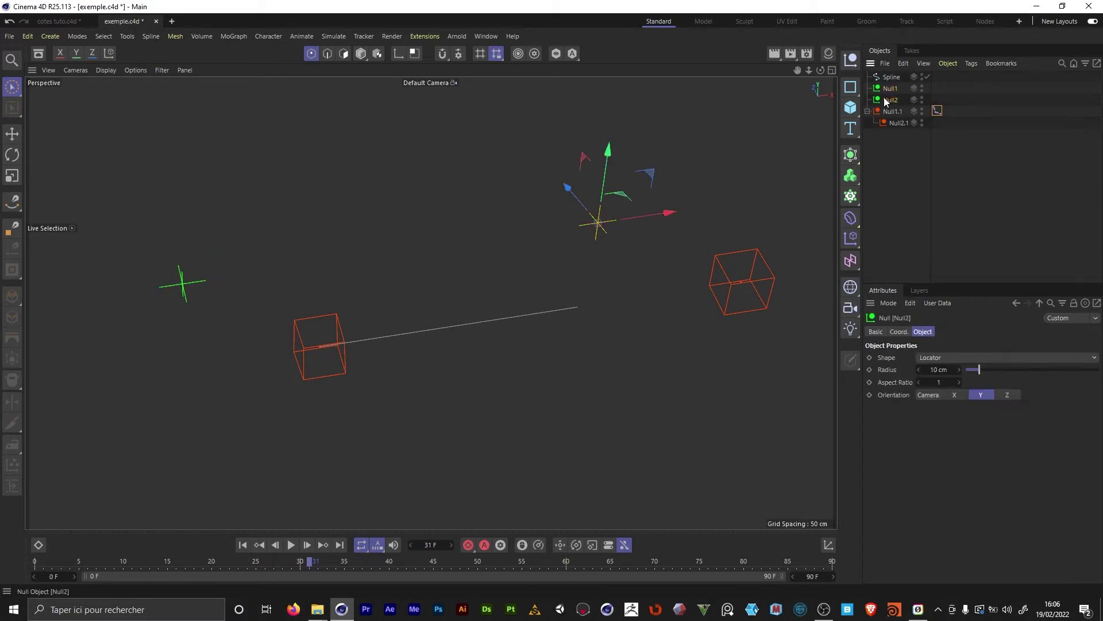
pyautogui.click(887, 90)
pyautogui.click(887, 100)
pyautogui.click(937, 111)
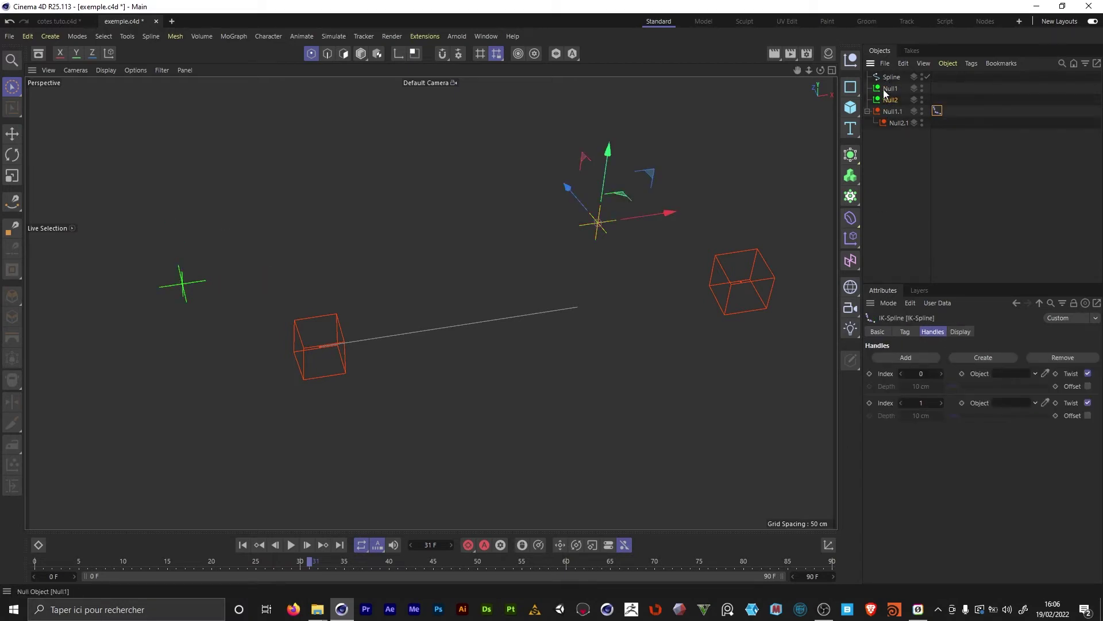
pyautogui.moveTo(1052, 174); pyautogui.dragTo(1007, 374)
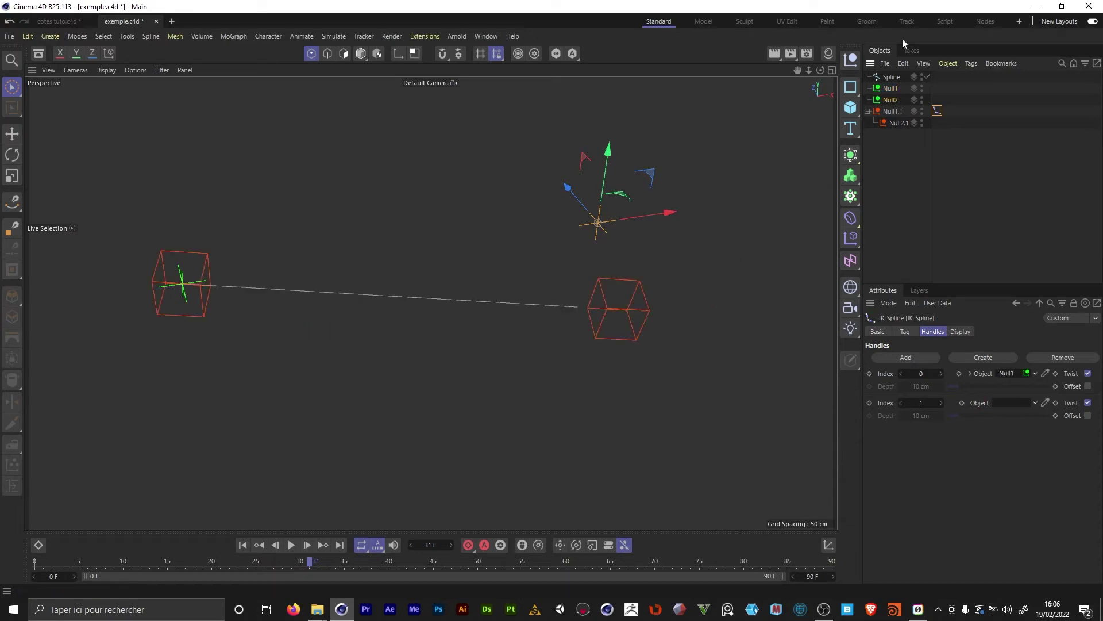
pyautogui.moveTo(1030, 333); pyautogui.dragTo(1011, 403)
# Hide the cube-shaped Null1.1 and its child Null2.1 in the viewport.
pyautogui.click(891, 112)
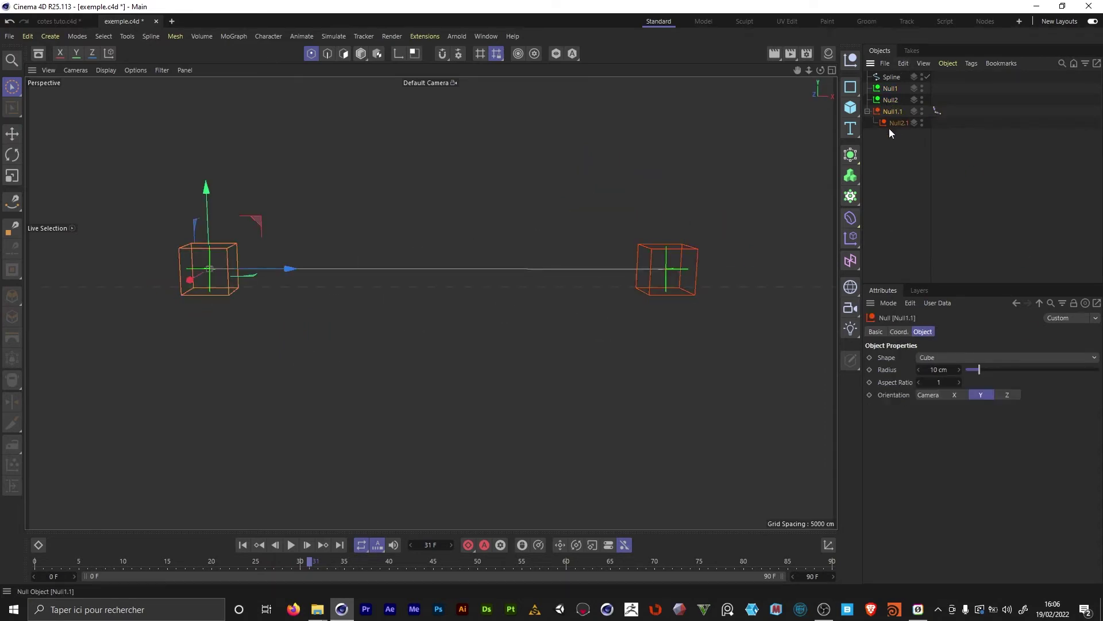
pyautogui.keyDown('shift'); pyautogui.click(892, 124); pyautogui.keyUp('shift')
pyautogui.click(937, 110)
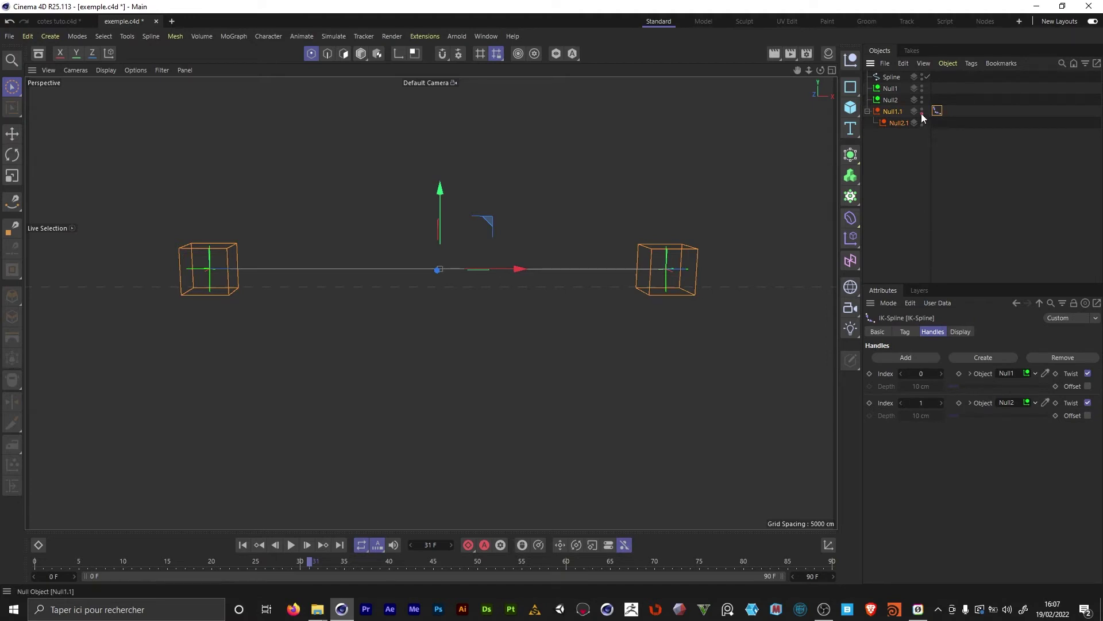
pyautogui.doubleClick(922, 109)
pyautogui.click(904, 185)
pyautogui.keyDown('alt'); pyautogui.moveTo(471, 271); pyautogui.dragTo(508, 368); pyautogui.keyUp('alt')
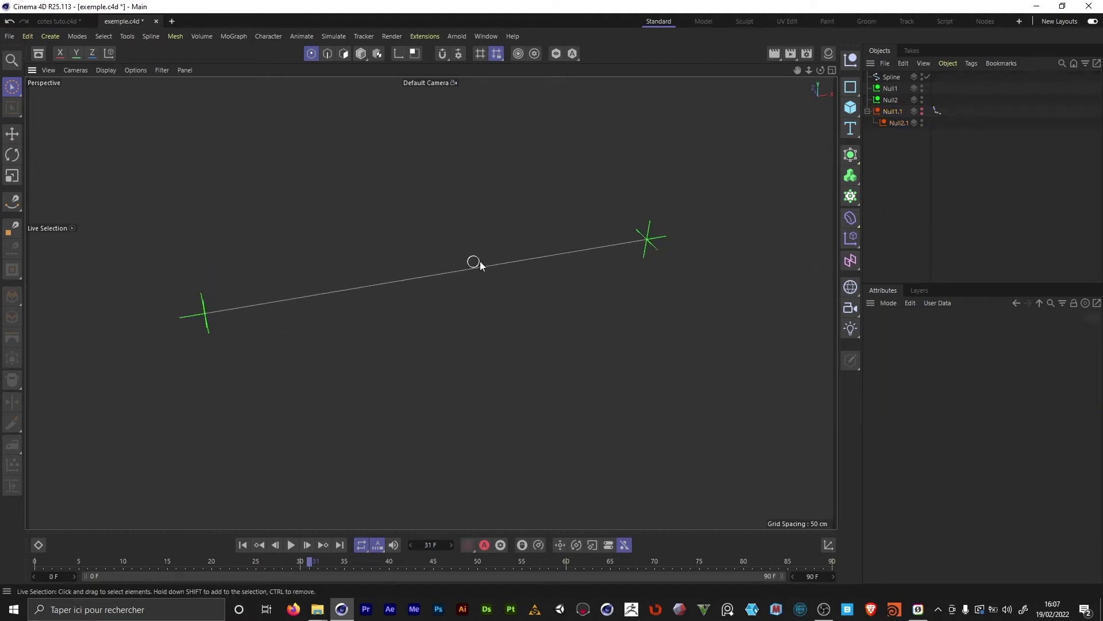
pyautogui.keyDown('alt'); pyautogui.moveTo(480, 261); pyautogui.dragTo(500, 266, button='middle'); pyautogui.keyUp('alt')
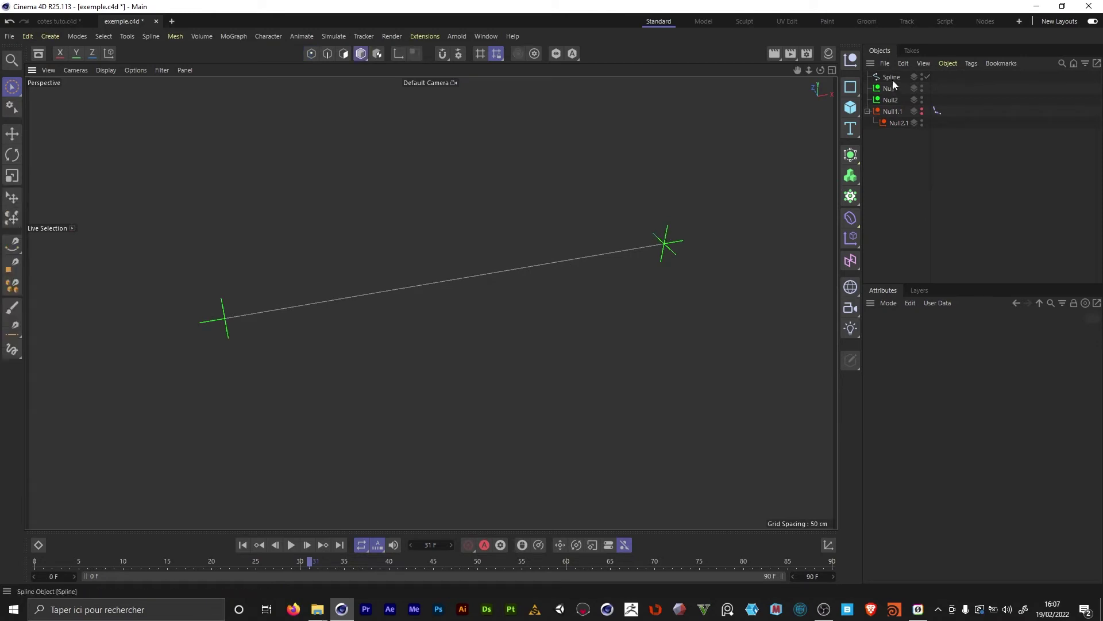
# Move Null2 and Null1 in the viewport to test how the spline follows both controls.
pyautogui.click(894, 84)
pyautogui.click(888, 99)
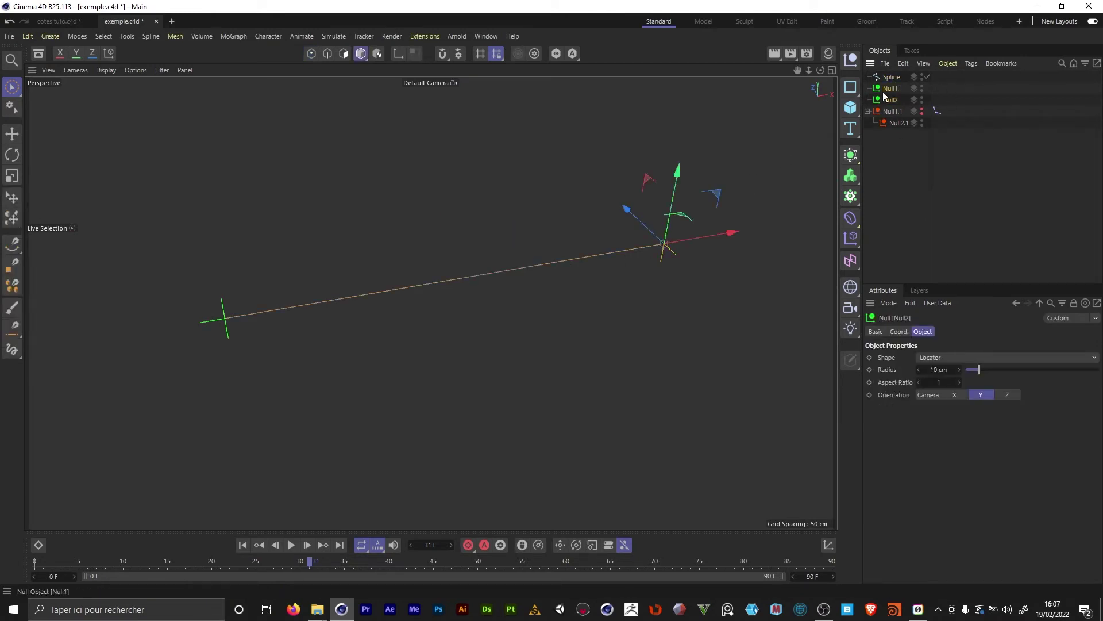
pyautogui.click(884, 92)
pyautogui.click(885, 100)
pyautogui.keyDown('alt'); pyautogui.moveTo(477, 265); pyautogui.dragTo(440, 232); pyautogui.keyUp('alt')
pyautogui.moveTo(659, 251); pyautogui.dragTo(694, 123)
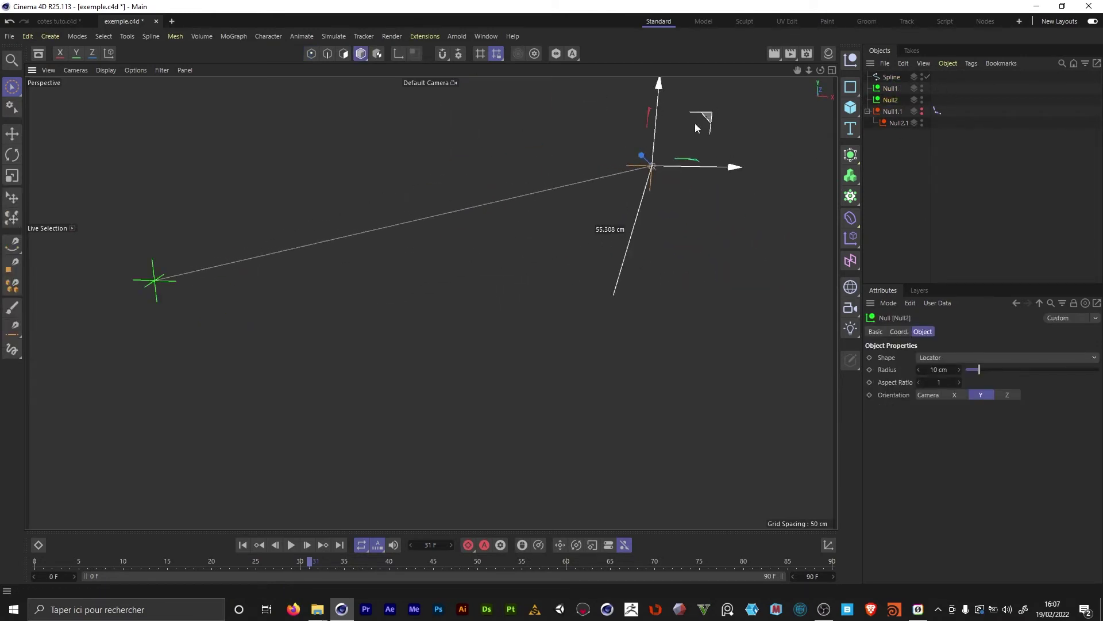
pyautogui.click(155, 290)
pyautogui.moveTo(199, 241); pyautogui.dragTo(255, 242)
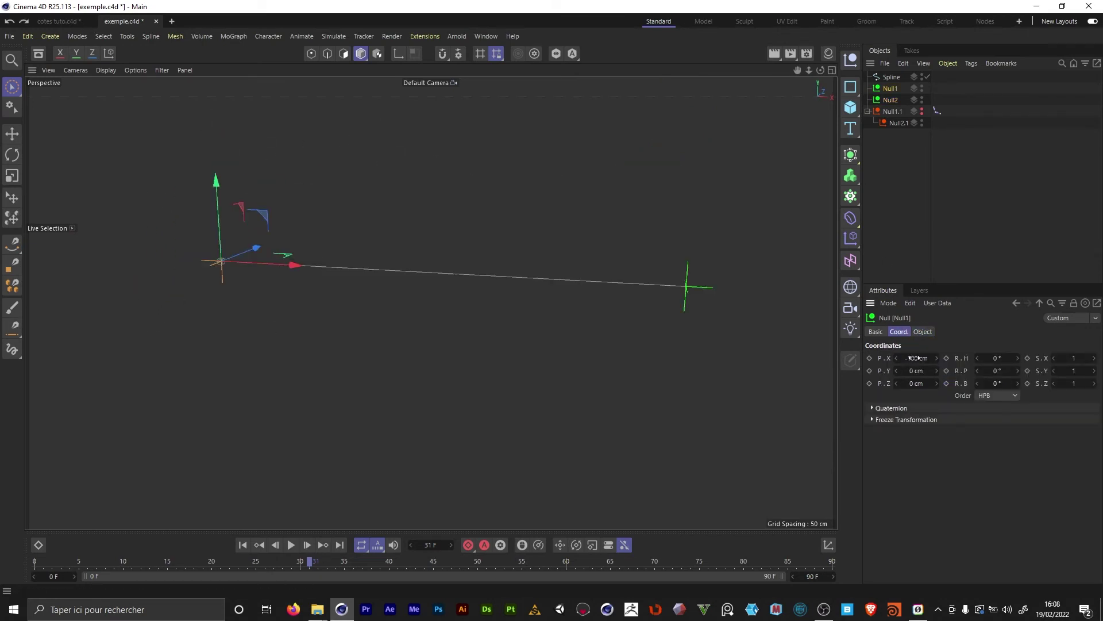
# Test Null1's Y position at 50 cm, then restore it to 0 cm.
pyautogui.click(917, 371)
pyautogui.write('50')
pyautogui.press('Return')
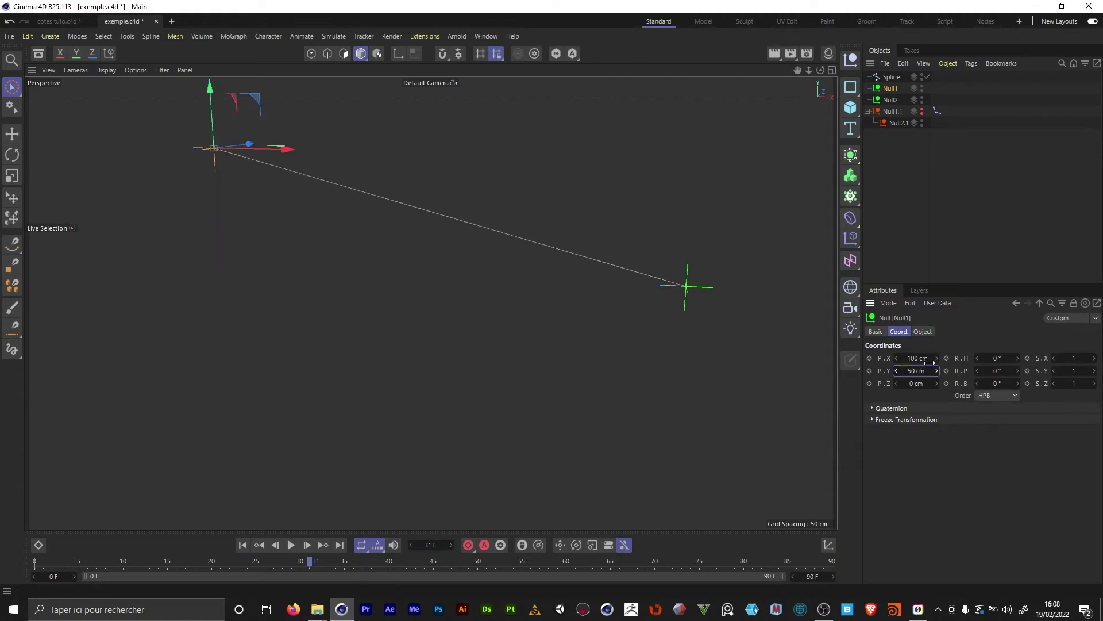
pyautogui.click(920, 371)
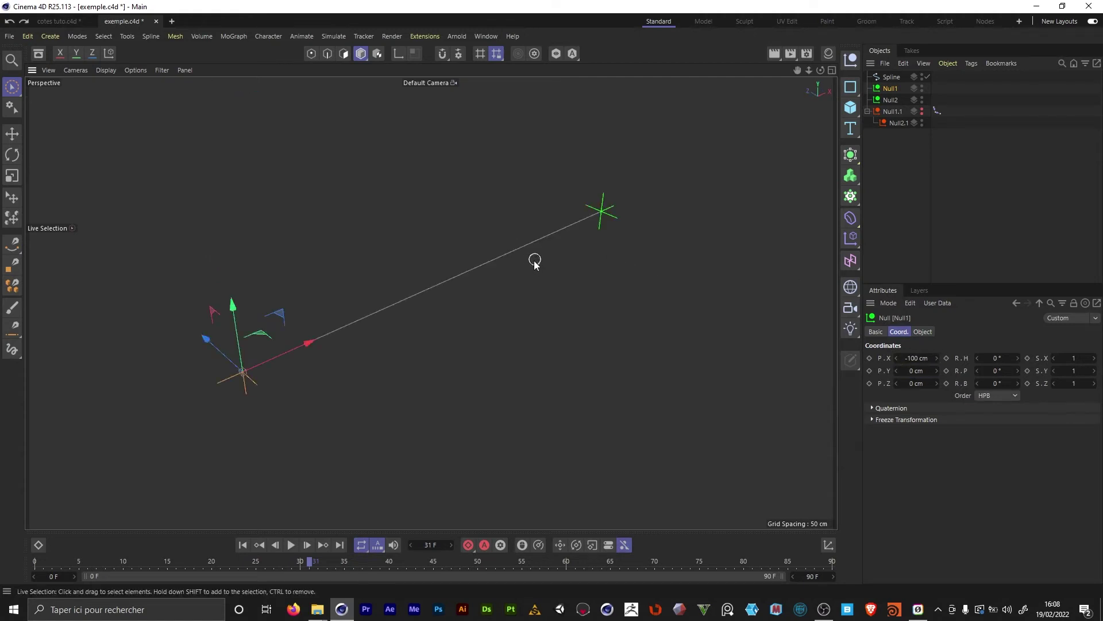
# Copy Spline, Null1, Null2 and Null1.1 from exemple.c4d and paste them into cotes tuto.c4d.
pyautogui.keyDown('alt'); pyautogui.moveTo(477, 257); pyautogui.dragTo(453, 252); pyautogui.keyUp('alt')
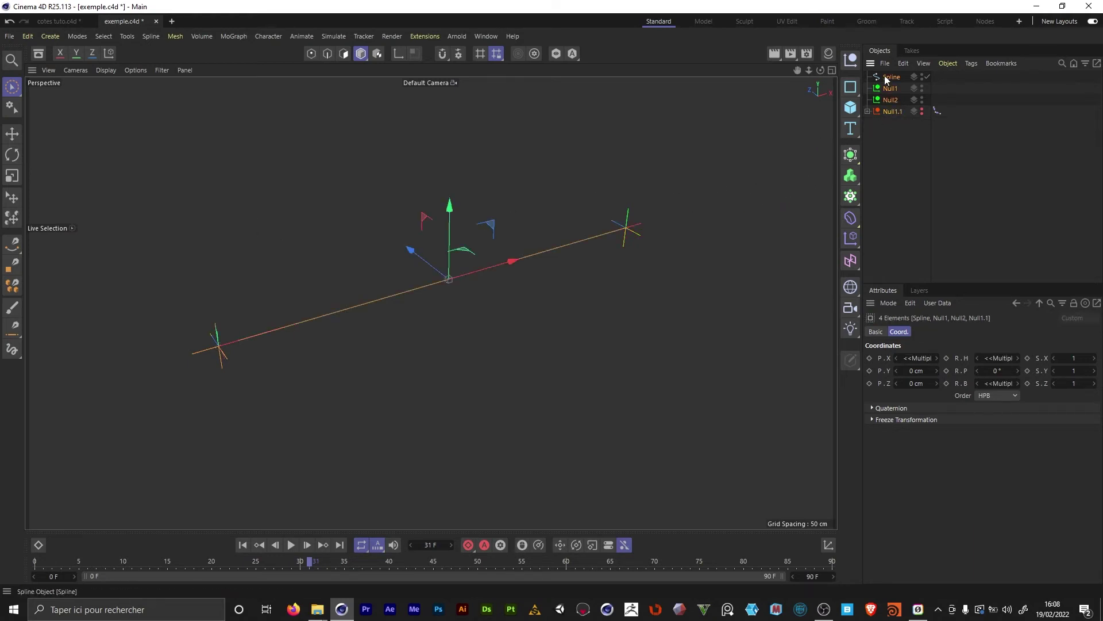
pyautogui.rightClick(891, 112)
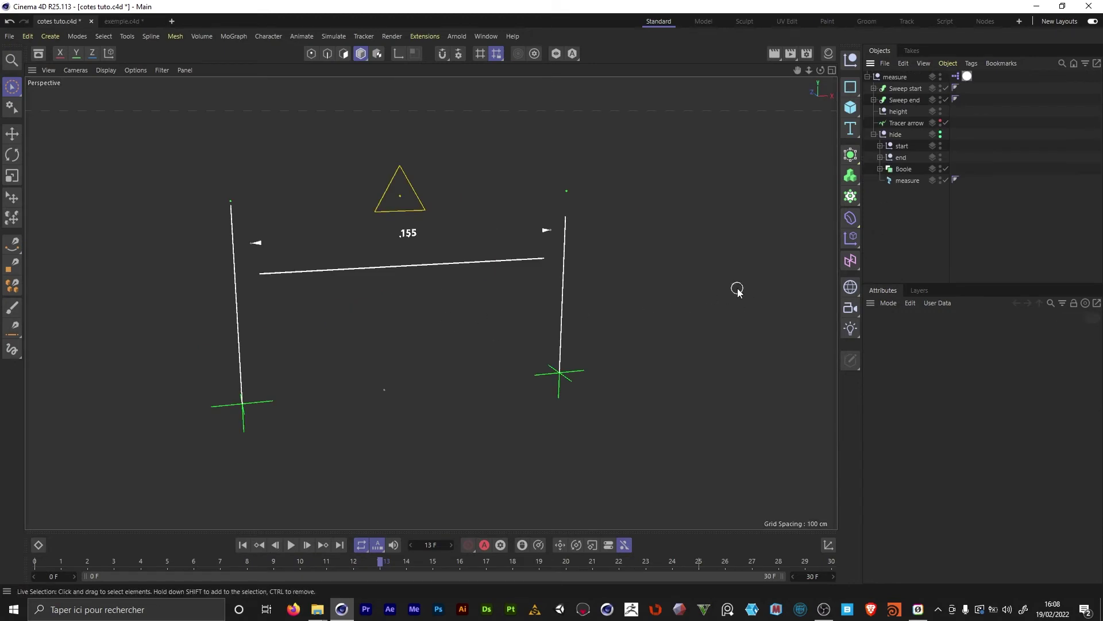
pyautogui.hotkey('ctrl', 'v')
pyautogui.press('e')
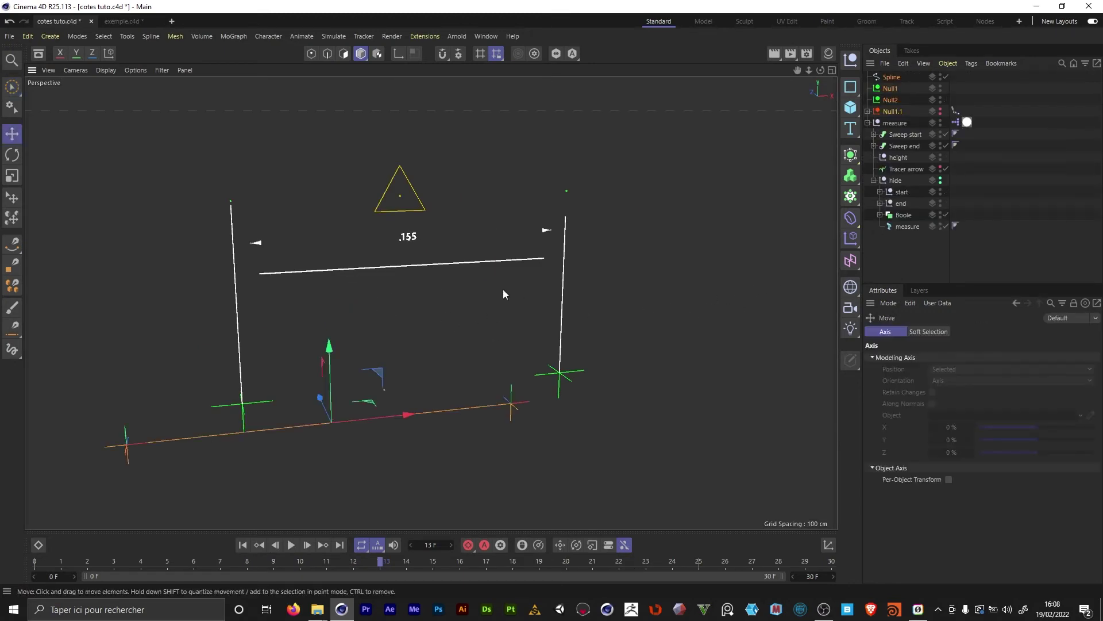
# Move the pasted Spline and Null1.1 into the measure group, directly above Tracer arrow.
pyautogui.moveTo(874, 146); pyautogui.dragTo(873, 134)
pyautogui.click(905, 159)
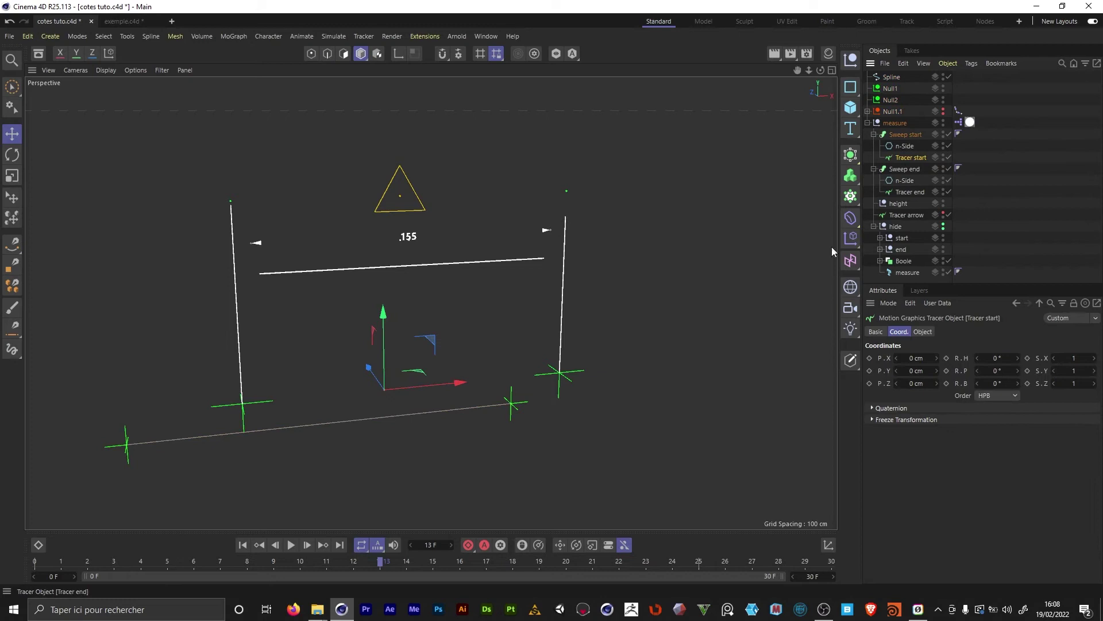
pyautogui.click(900, 212)
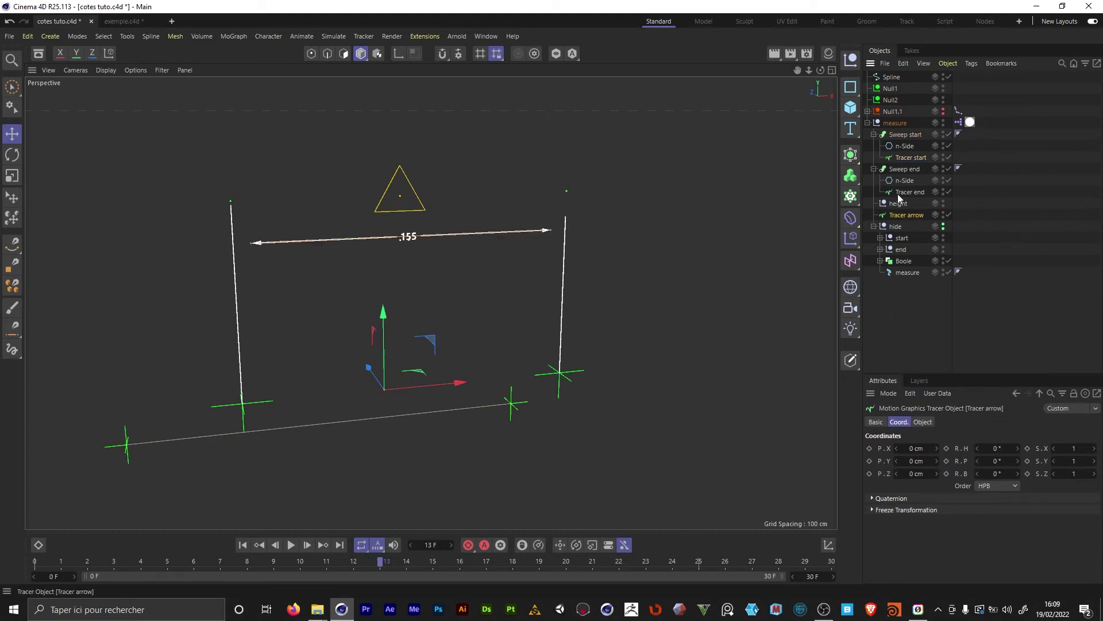
pyautogui.click(874, 168)
pyautogui.click(873, 134)
pyautogui.moveTo(893, 77); pyautogui.dragTo(900, 166)
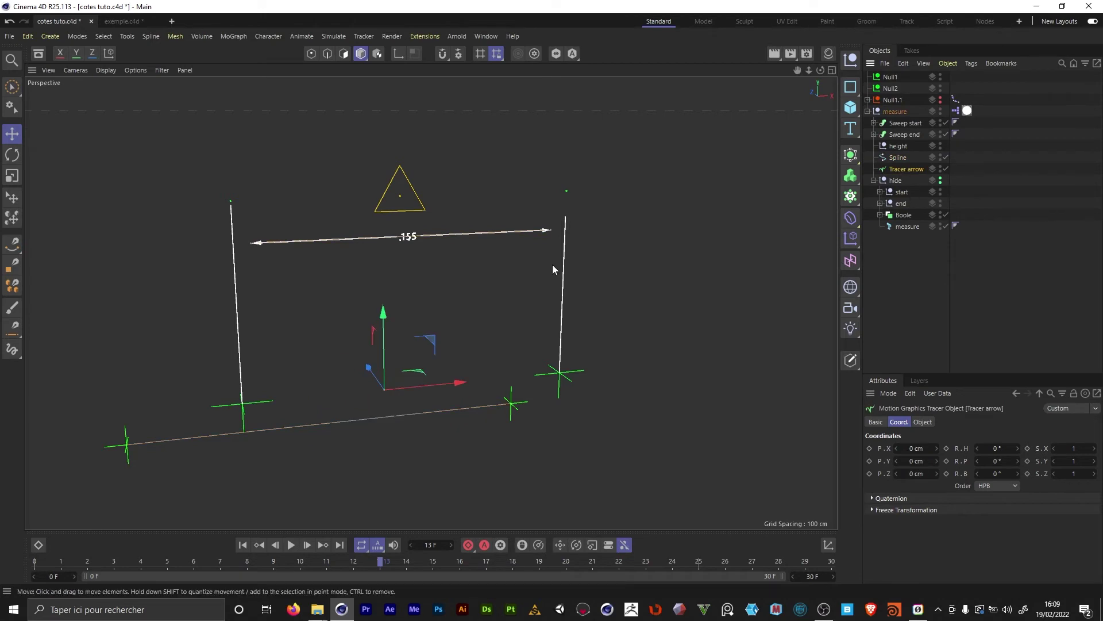
pyautogui.click(897, 157)
pyautogui.moveTo(892, 103); pyautogui.dragTo(903, 165)
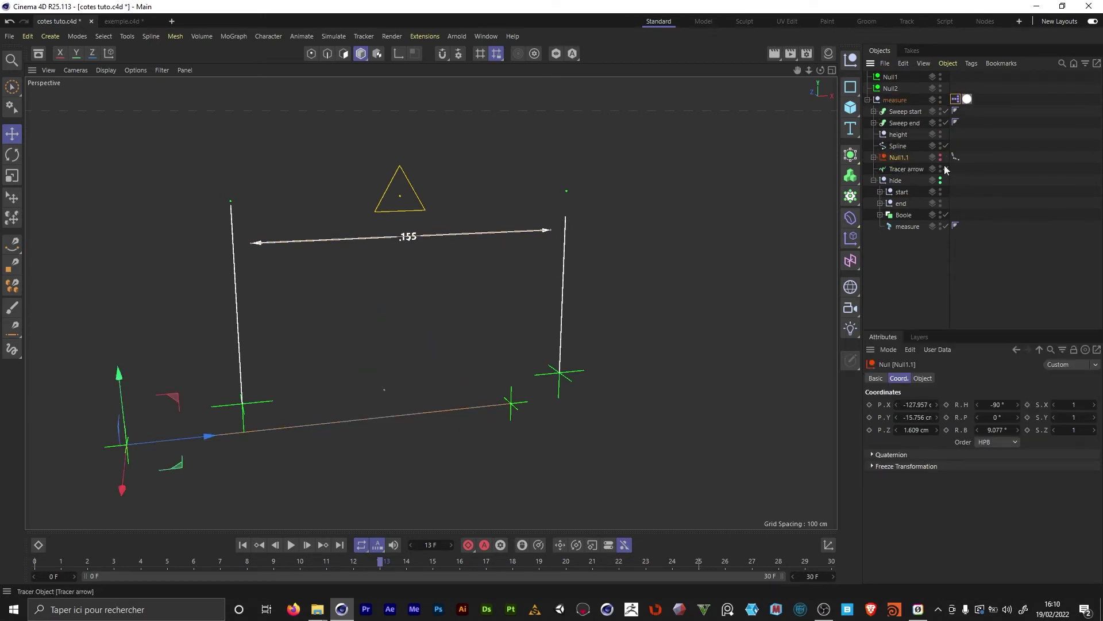
# Check Tracer arrow's linked objects and assign arrow start to handle 0 and arrow end to handle 1 of Null1.1's IK-Spline tag.
pyautogui.click(890, 77)
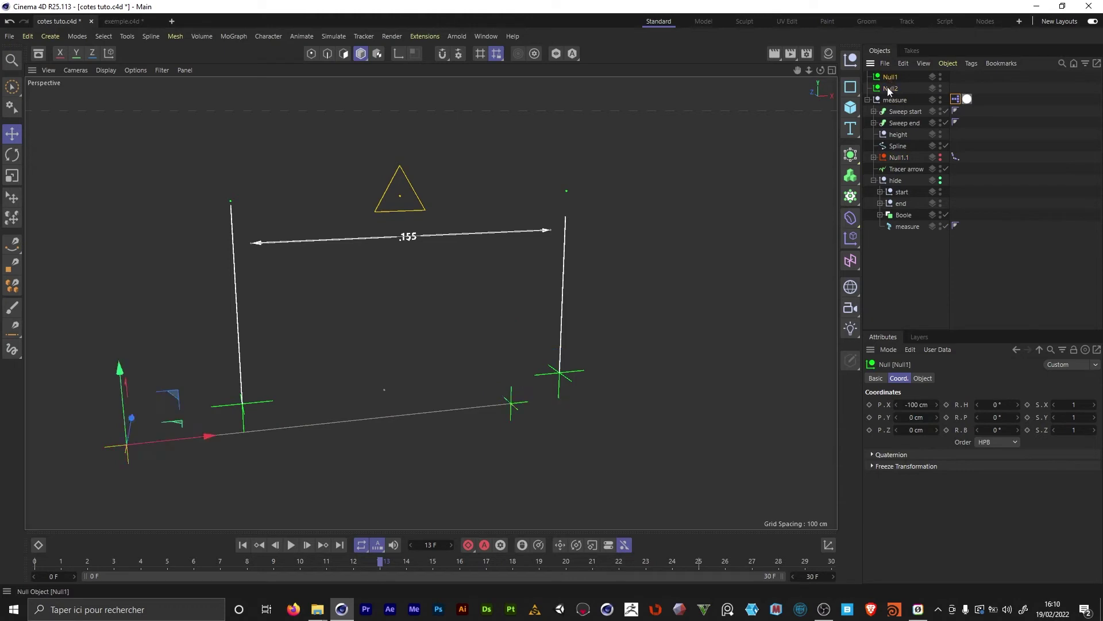
pyautogui.click(894, 168)
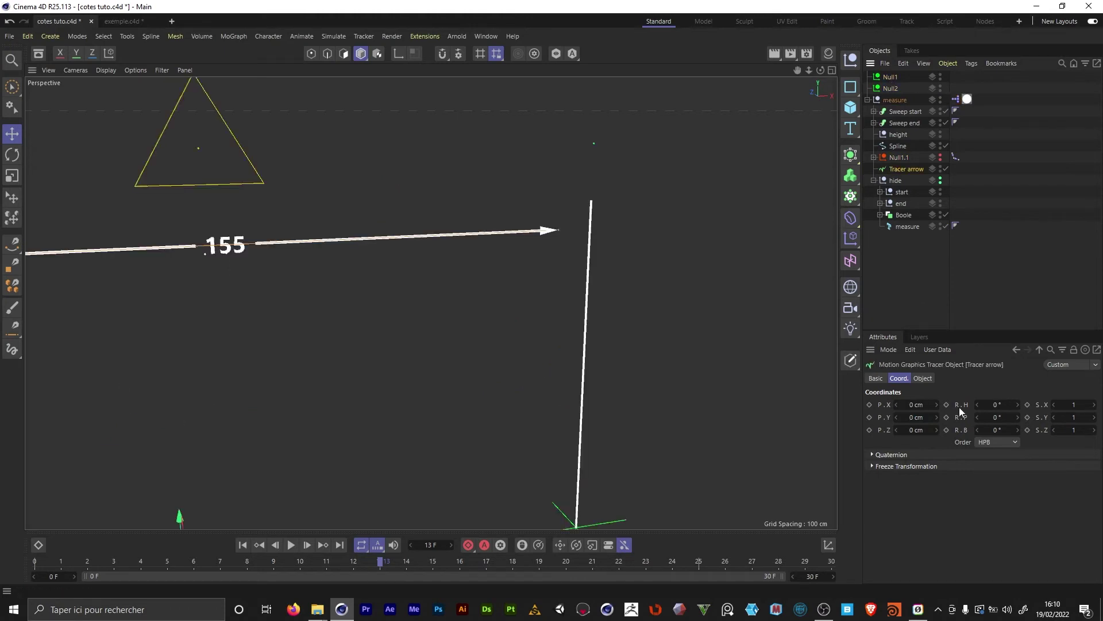
pyautogui.click(923, 378)
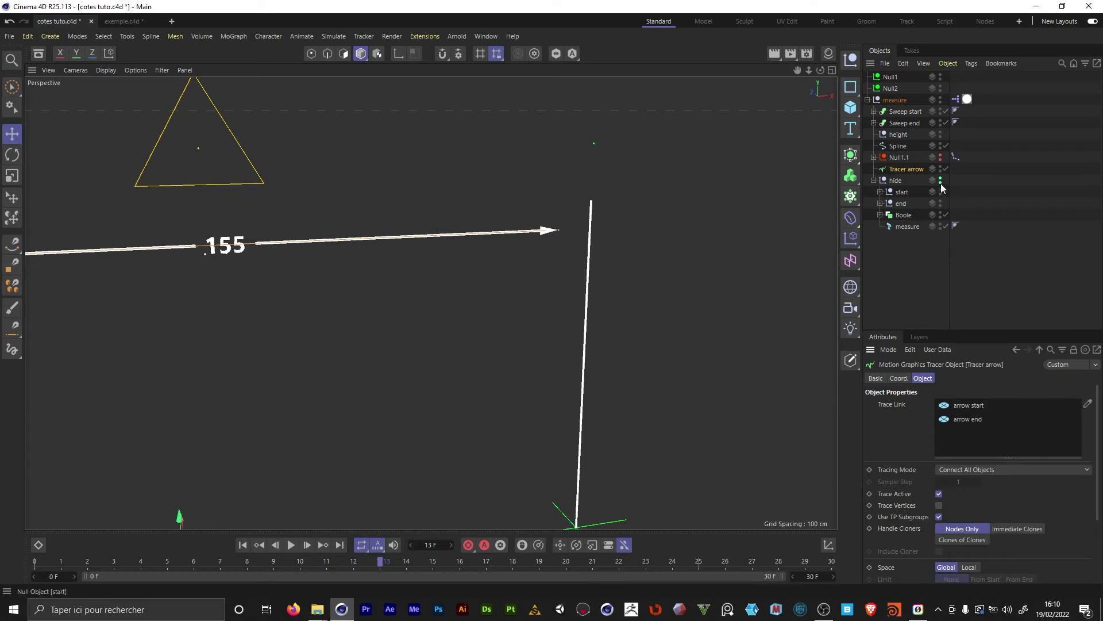
pyautogui.click(880, 203)
pyautogui.click(886, 215)
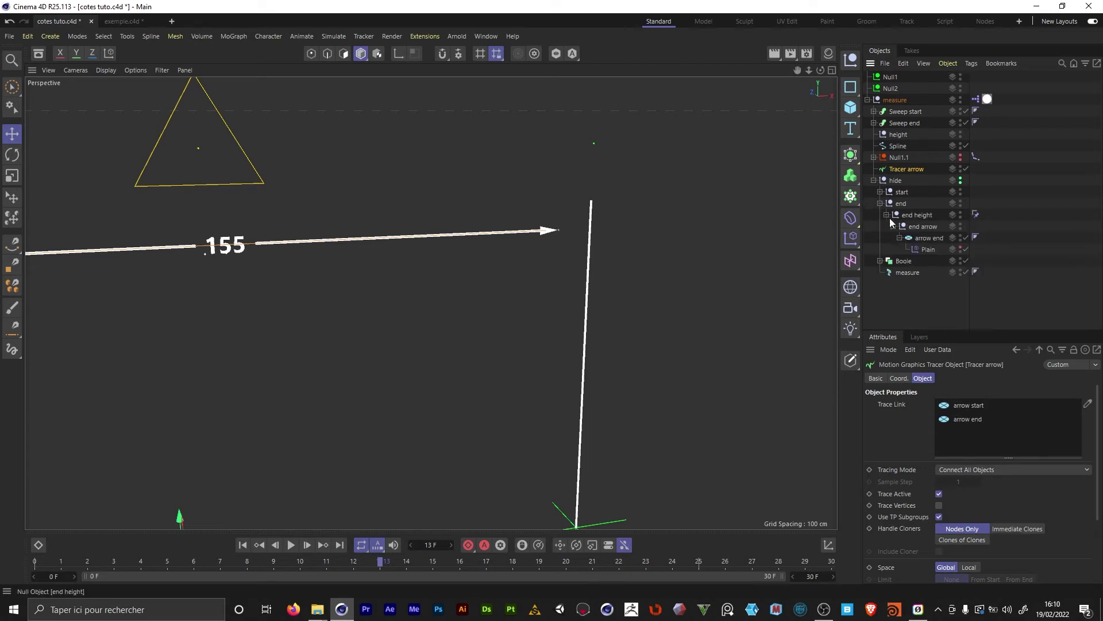
pyautogui.click(879, 192)
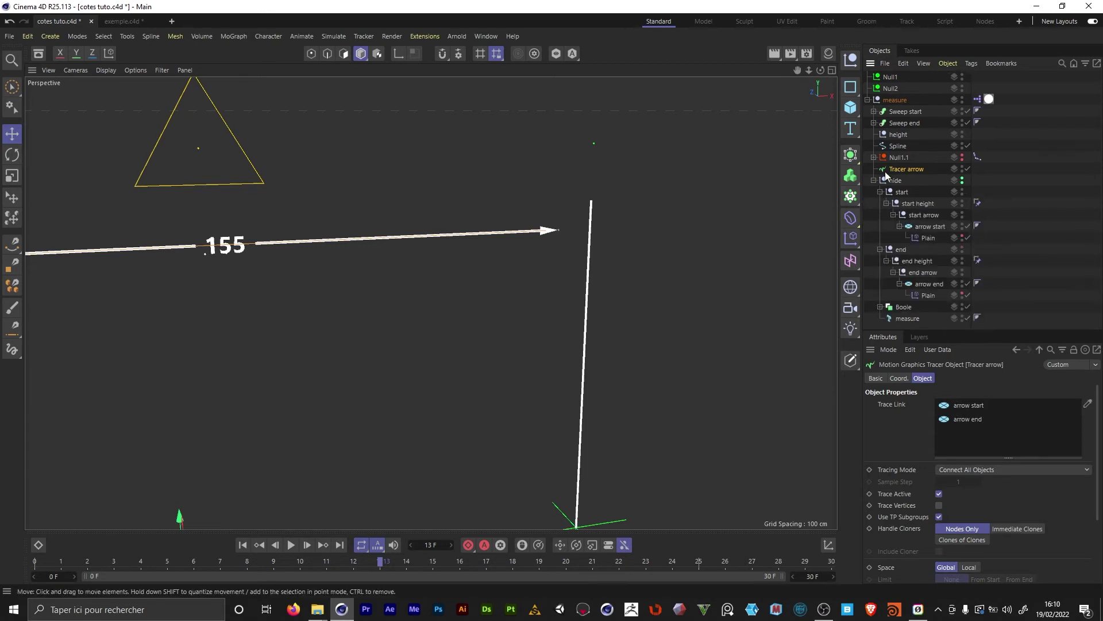
pyautogui.scroll(-4, 594, 153)
pyautogui.click(976, 159)
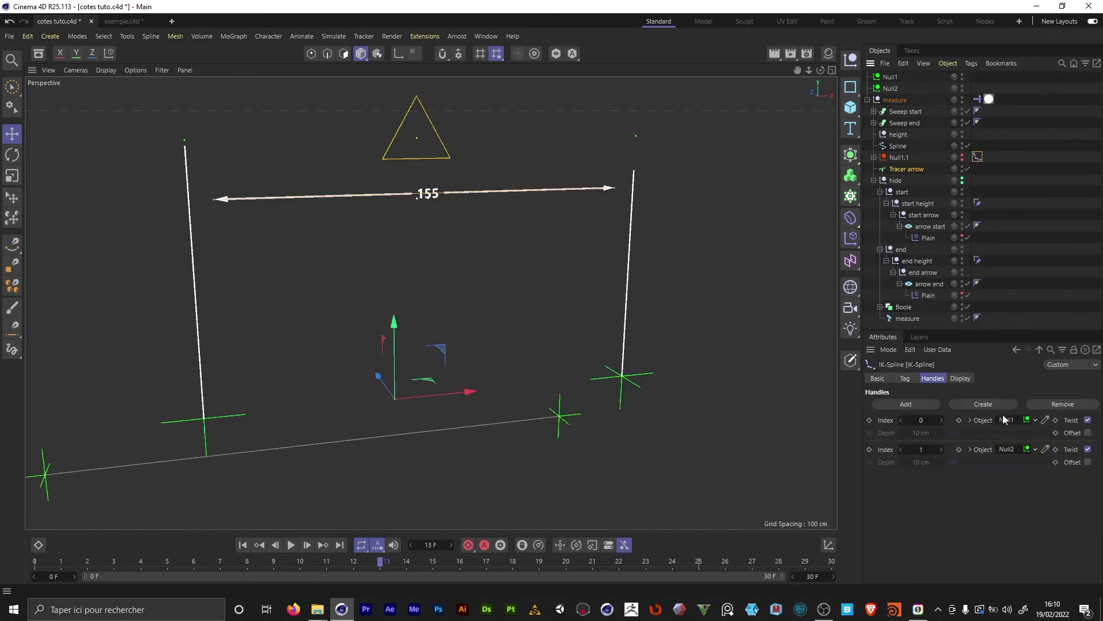
pyautogui.moveTo(930, 226); pyautogui.dragTo(1075, 305)
pyautogui.moveTo(1011, 412); pyautogui.dragTo(1009, 449)
pyautogui.click(920, 283)
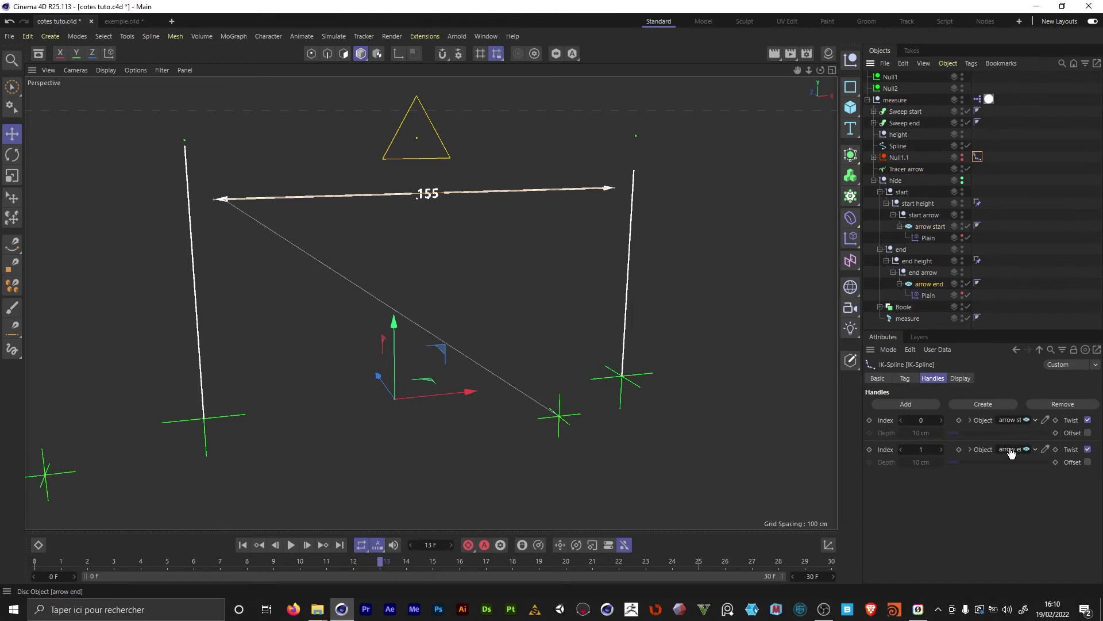
# Delete the pasted Null1 and Null2 and the Tracer arrow object.
pyautogui.click(890, 88)
pyautogui.keyDown('ctrl'); pyautogui.click(889, 78); pyautogui.keyUp('ctrl')
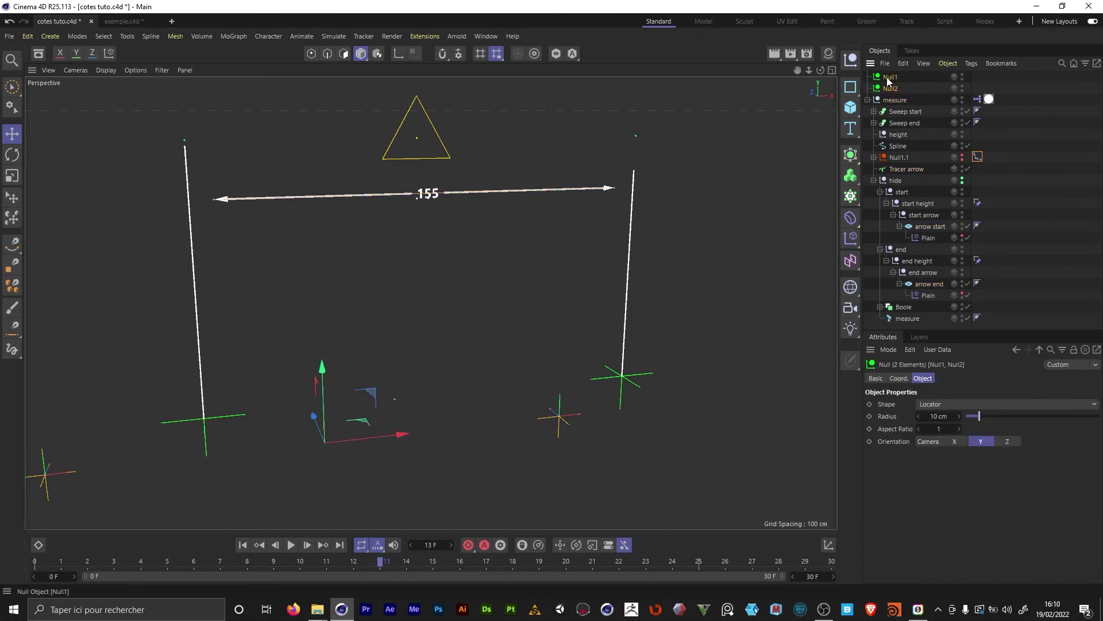
pyautogui.press('Delete')
pyautogui.click(911, 146)
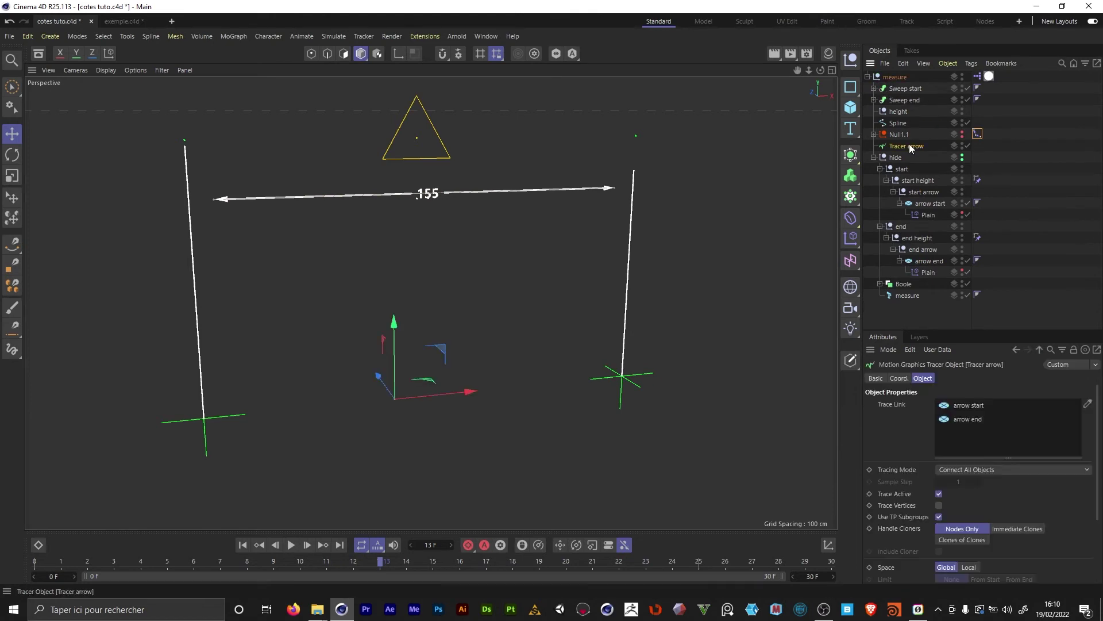
pyautogui.press('Delete')
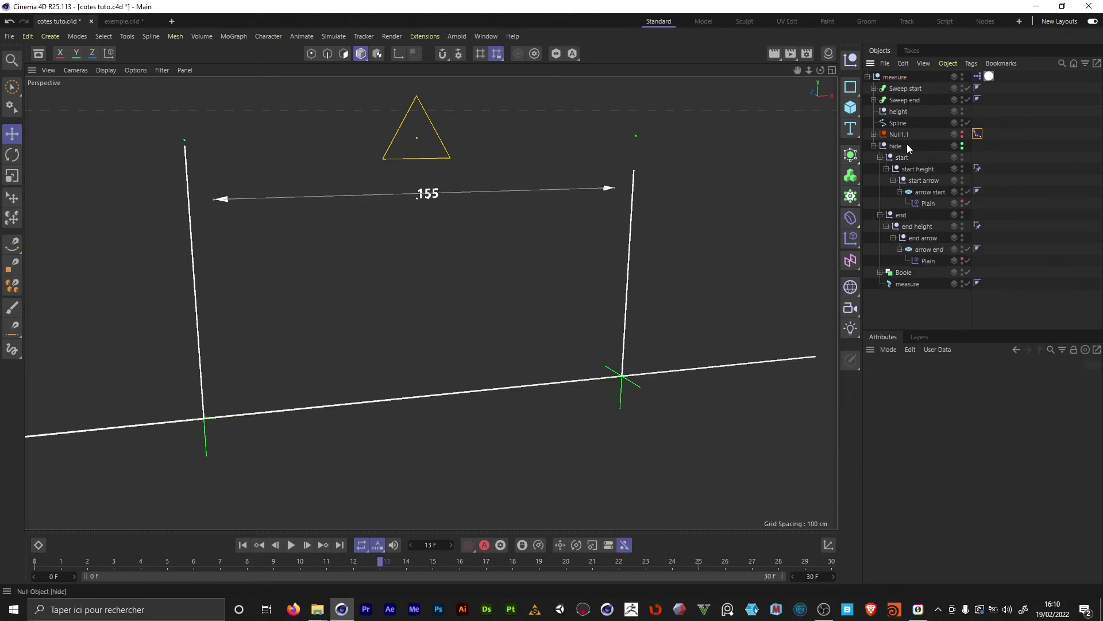
# Link the pasted Spline as the spline of the Spline Wrap on Boole's Plane.
pyautogui.click(518, 385)
pyautogui.click(880, 272)
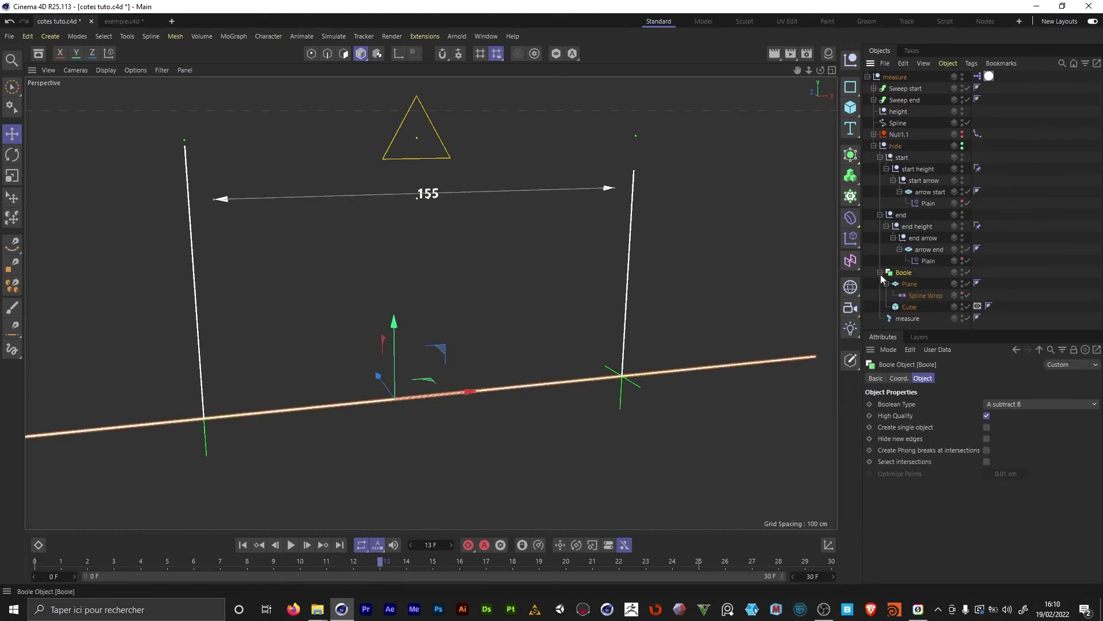
pyautogui.click(922, 295)
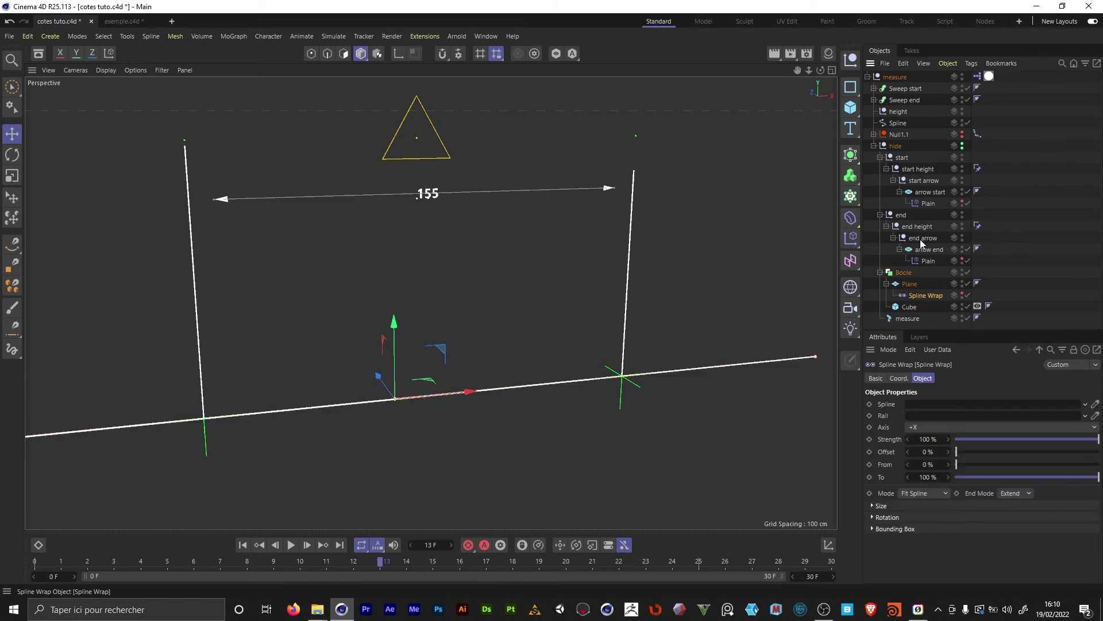
# Rename the Spline in the measure group to "arrow spline" and hide it in the editor and renderer.
pyautogui.doubleClick(898, 122)
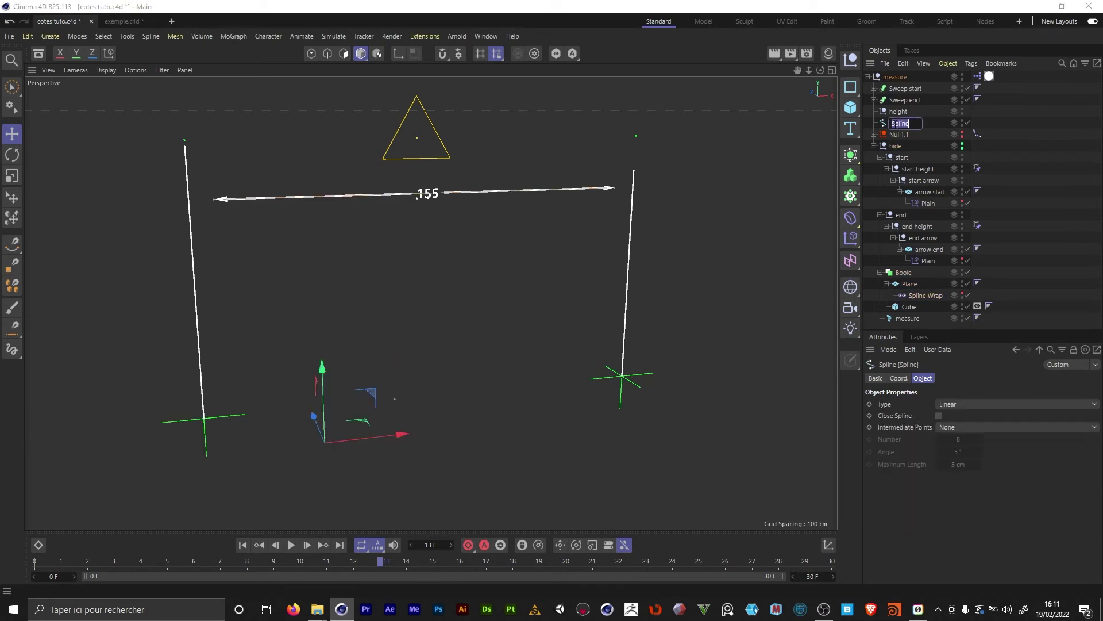
pyautogui.write('an')
pyautogui.press('Return')
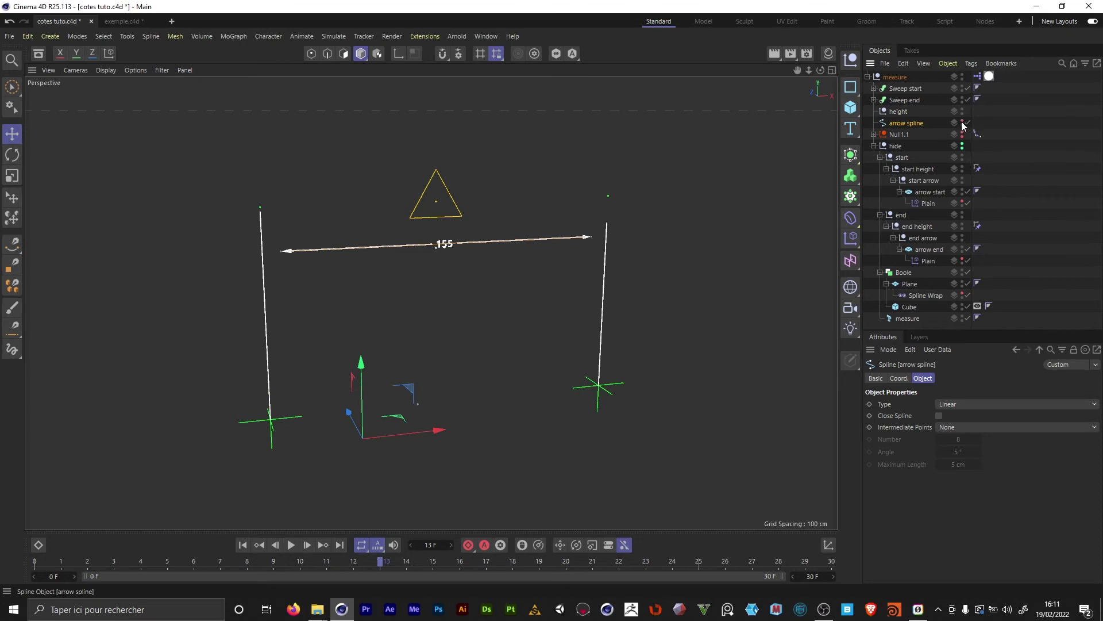
pyautogui.click(1008, 219)
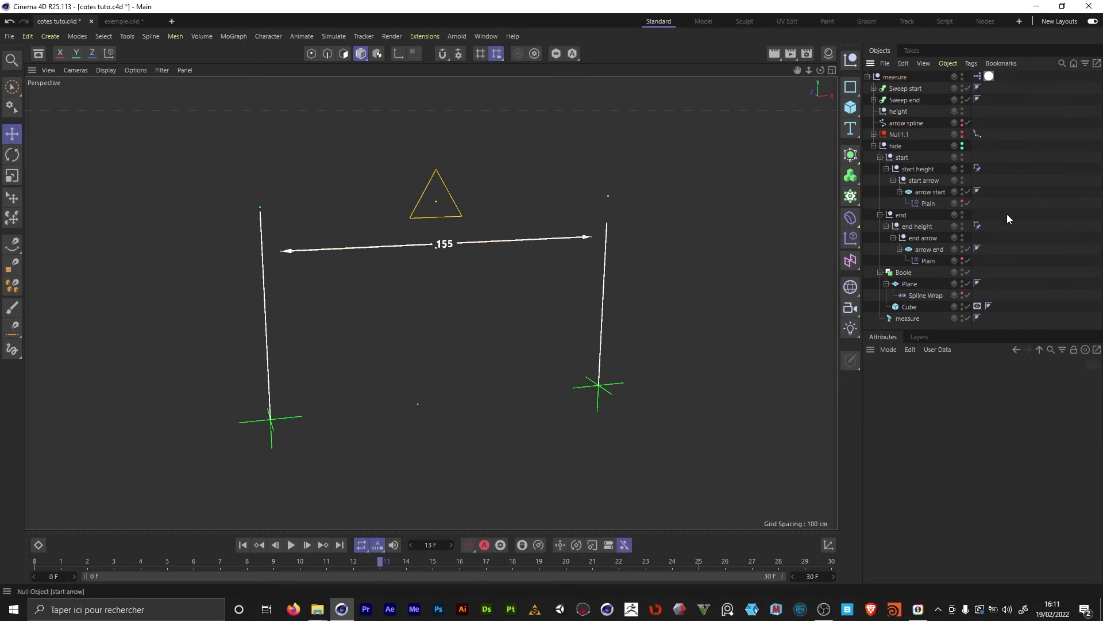
# Paste another copy of Spline, Null1, Null2 and Null1.1 at the root of the scene, above the measure group.
pyautogui.click(868, 77)
pyautogui.hotkey('ctrl', 'v')
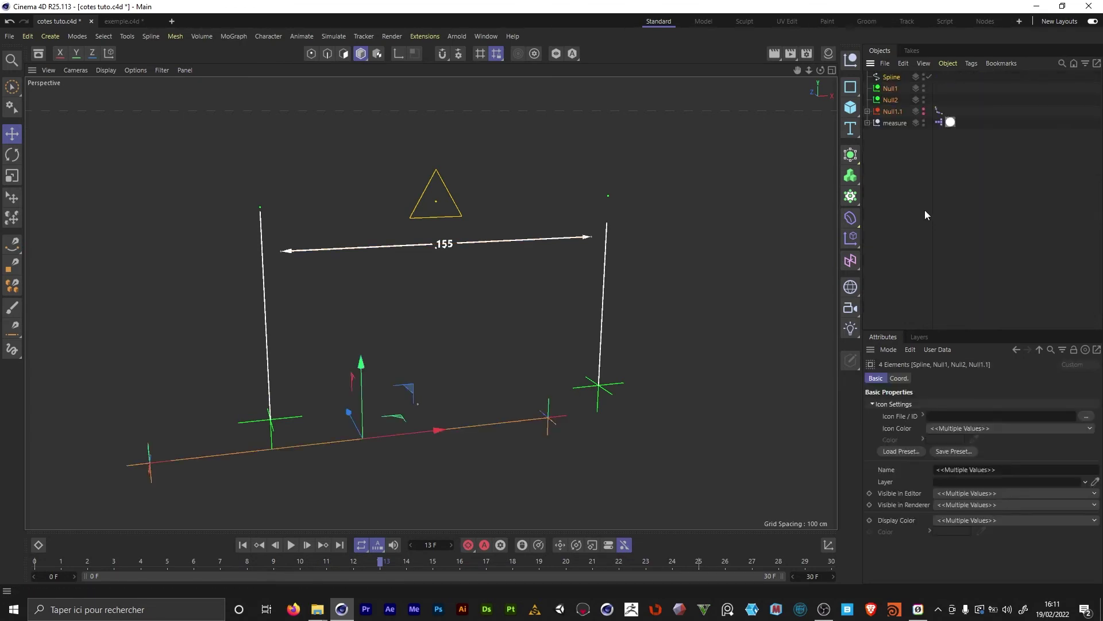
pyautogui.click(868, 122)
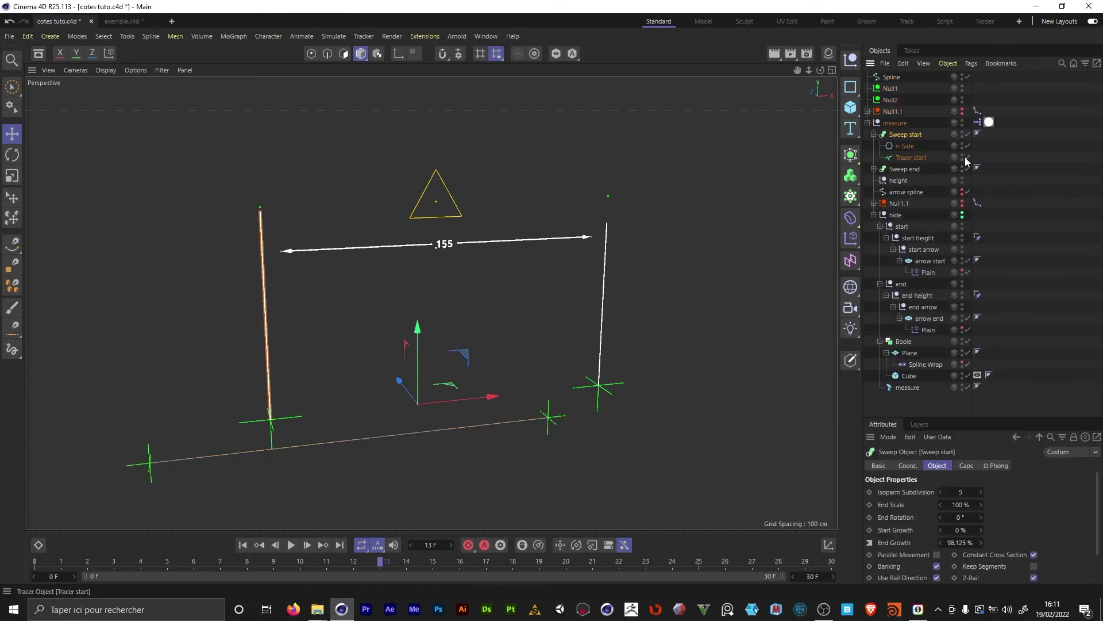
# Toggle Tracer start off and on, and check its trace links against the objects under hide.
pyautogui.click(967, 158)
pyautogui.click(968, 157)
pyautogui.click(903, 159)
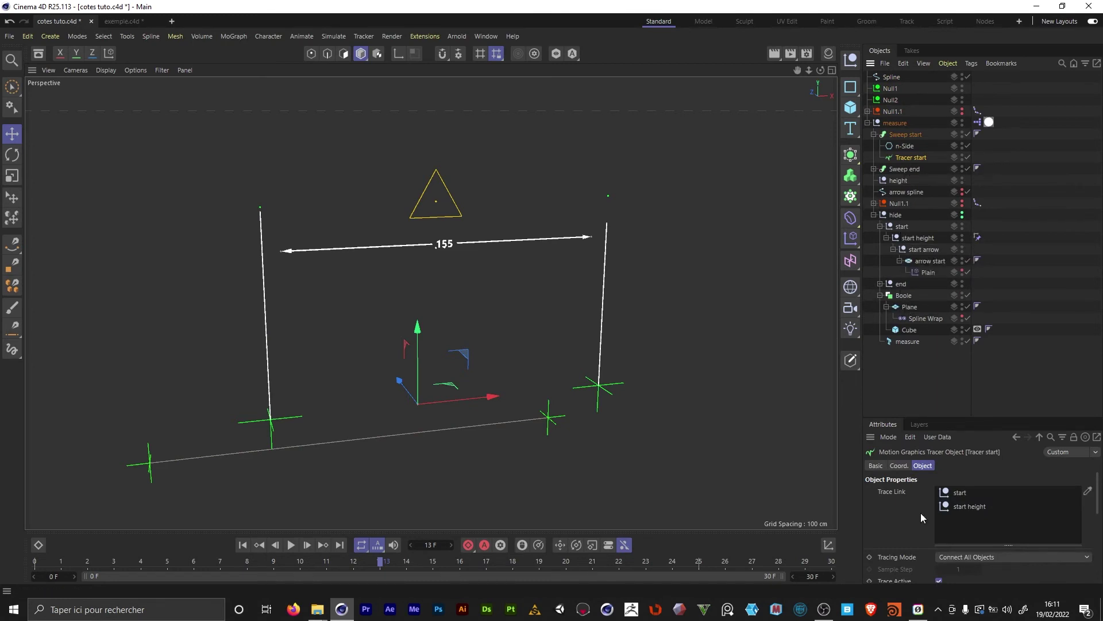
pyautogui.click(902, 238)
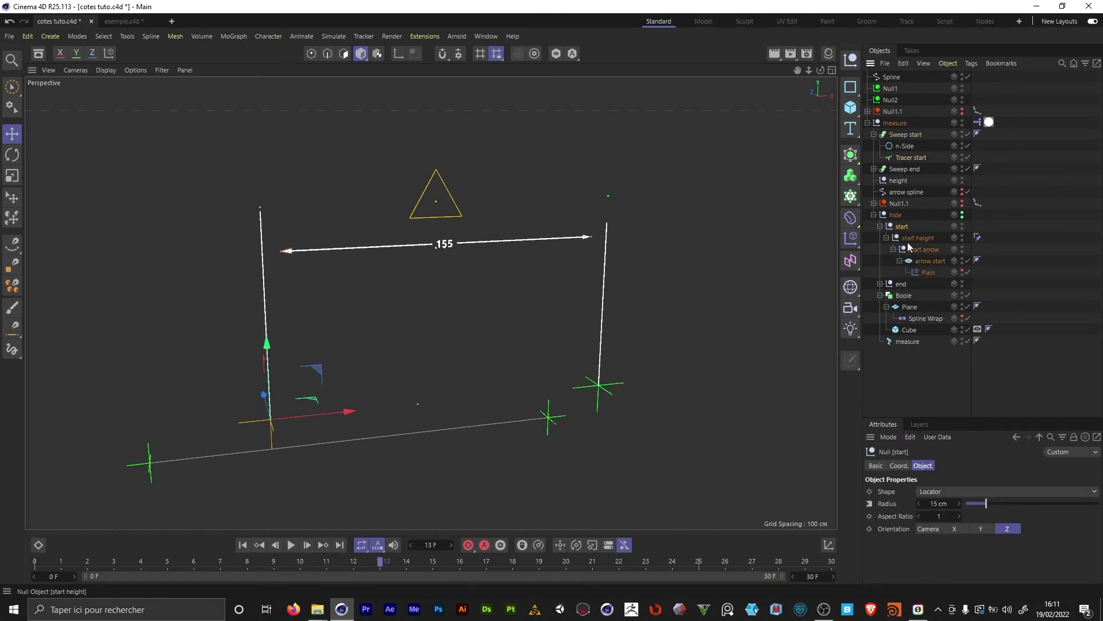
# Rename the newly pasted spline to "start Spline" and assign start and start height to handles 0 and 1 of its IK-Spline tag.
pyautogui.doubleClick(897, 78)
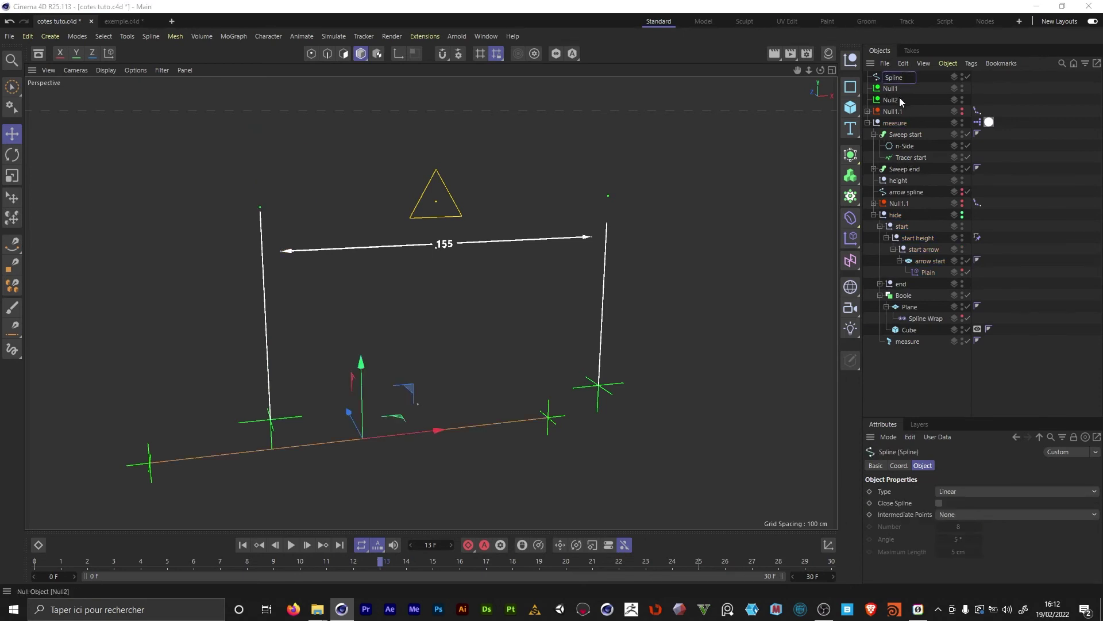
pyautogui.write('start')
pyautogui.press('Return')
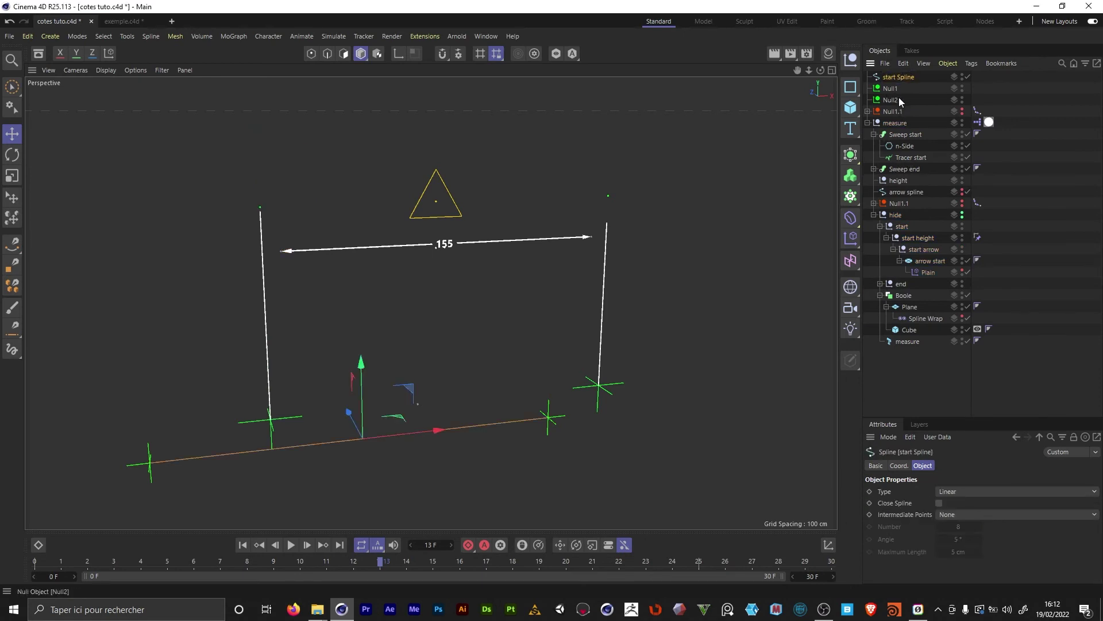
pyautogui.click(978, 111)
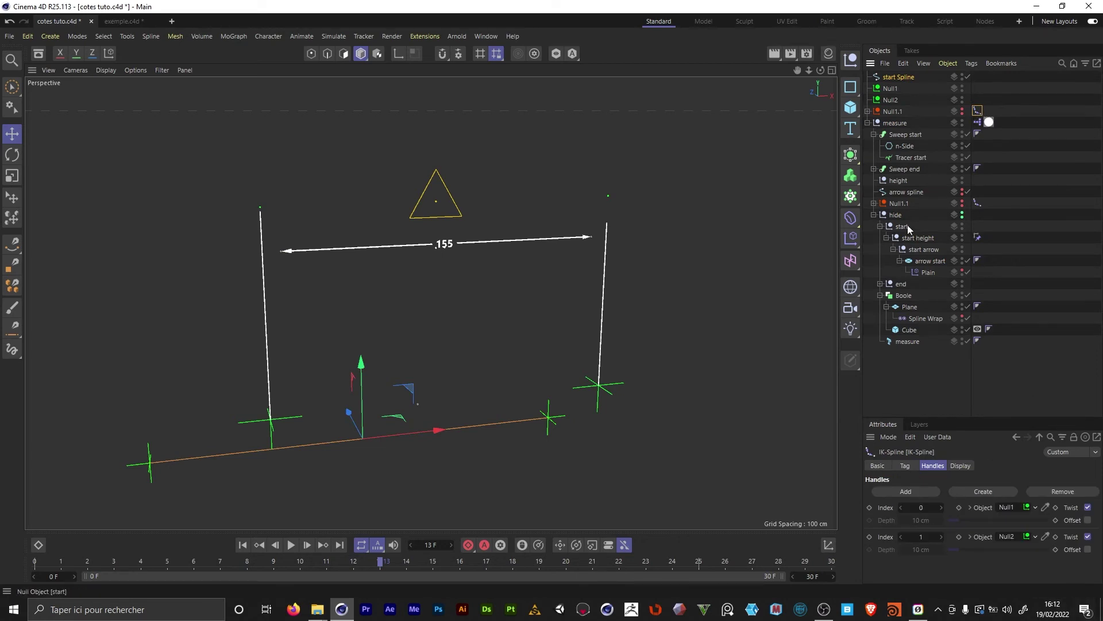
pyautogui.moveTo(907, 228); pyautogui.dragTo(1007, 536)
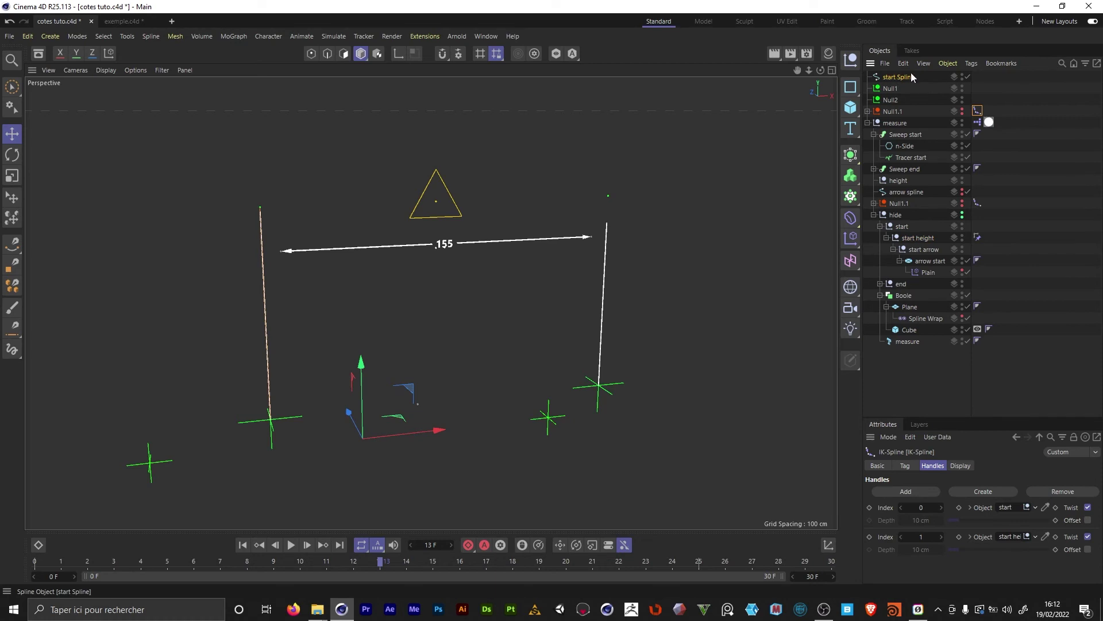
# Move start Spline into Sweep start below n-Side and delete Tracer start.
pyautogui.moveTo(913, 78); pyautogui.dragTo(902, 158)
pyautogui.click(900, 159)
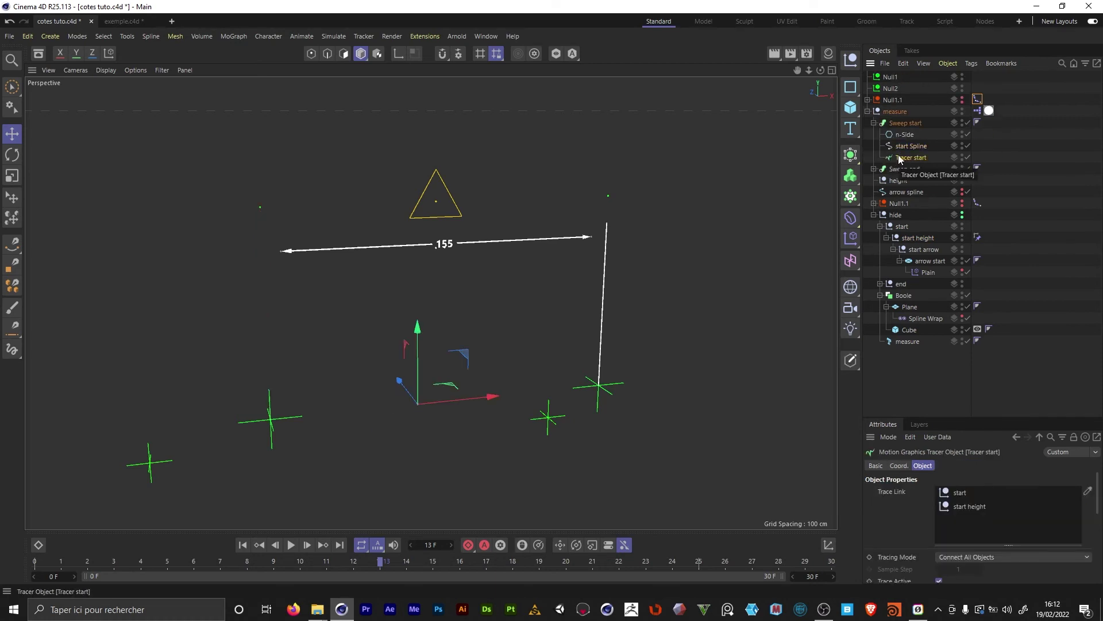
pyautogui.press('Delete')
# Delete the root-level Null1 and Null2, and move the root Null1.1 into the measure group above Sweep start.
pyautogui.click(891, 77)
pyautogui.keyDown('shift'); pyautogui.click(888, 89); pyautogui.keyUp('shift')
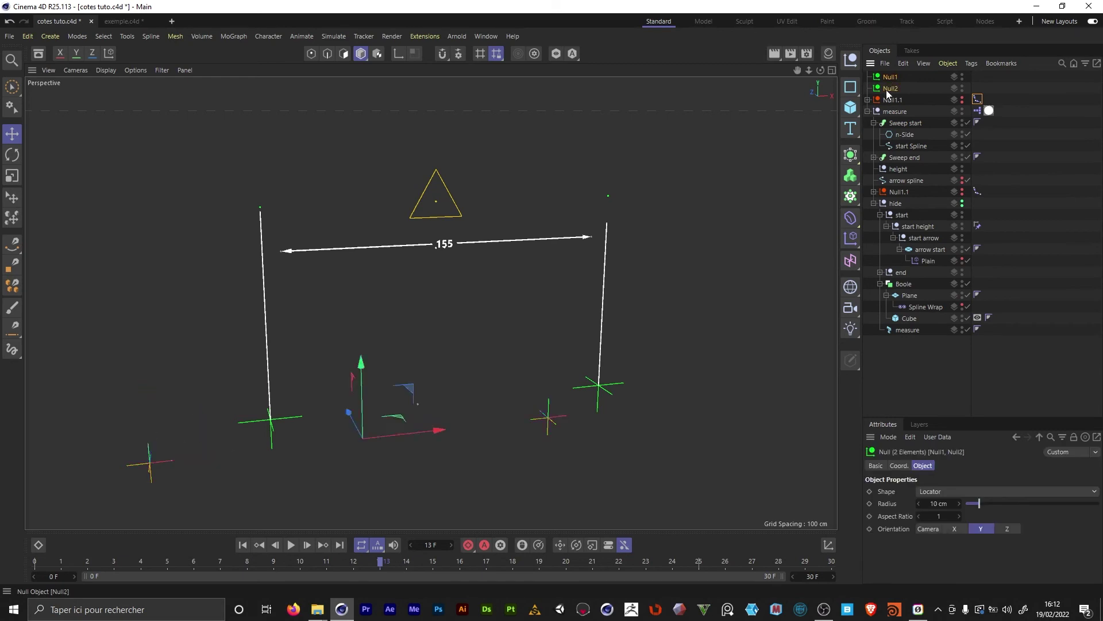
pyautogui.press('Delete')
pyautogui.moveTo(890, 77); pyautogui.dragTo(895, 90)
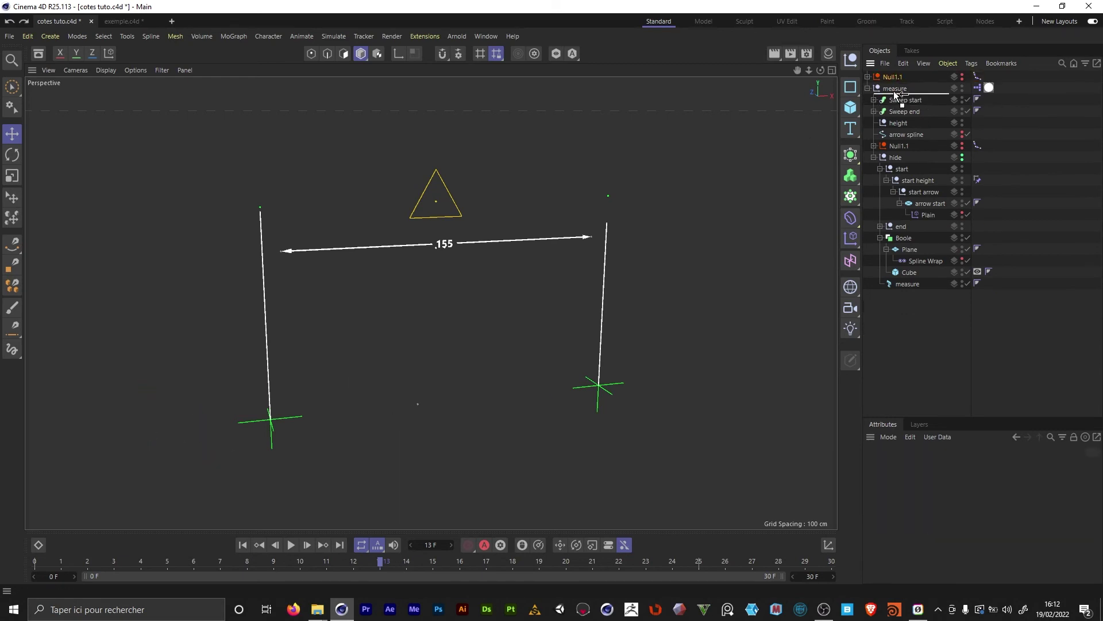
# Paste another copy of Spline, Null1, Null2 and Null1.1 above the measure group, and check Tracer end's trace links.
pyautogui.hotkey('ctrl', 'z')
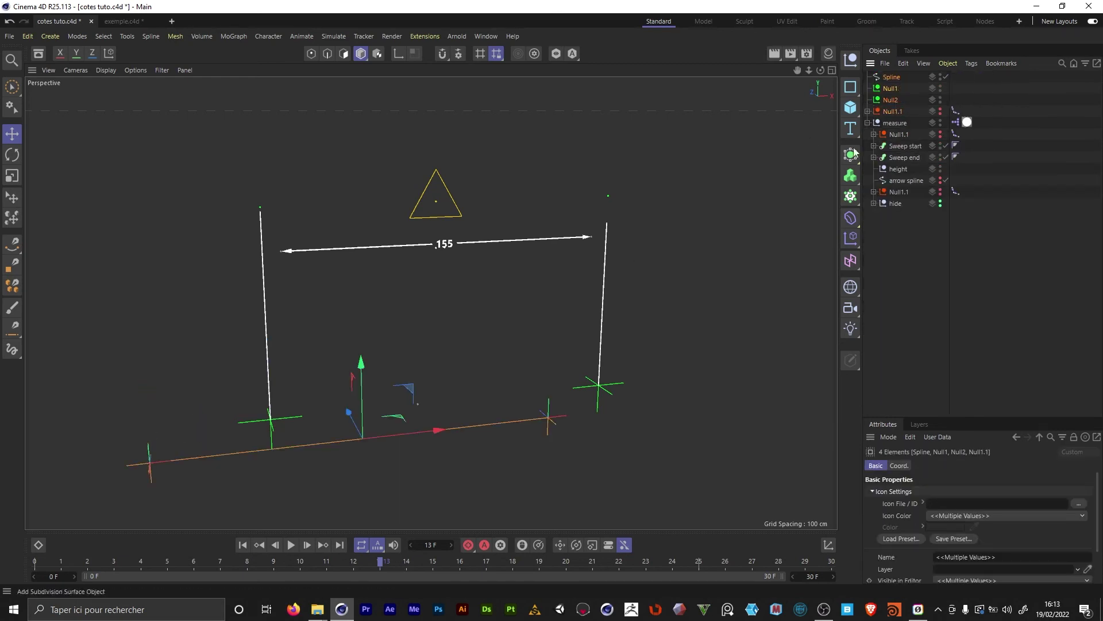
pyautogui.click(874, 159)
pyautogui.click(907, 180)
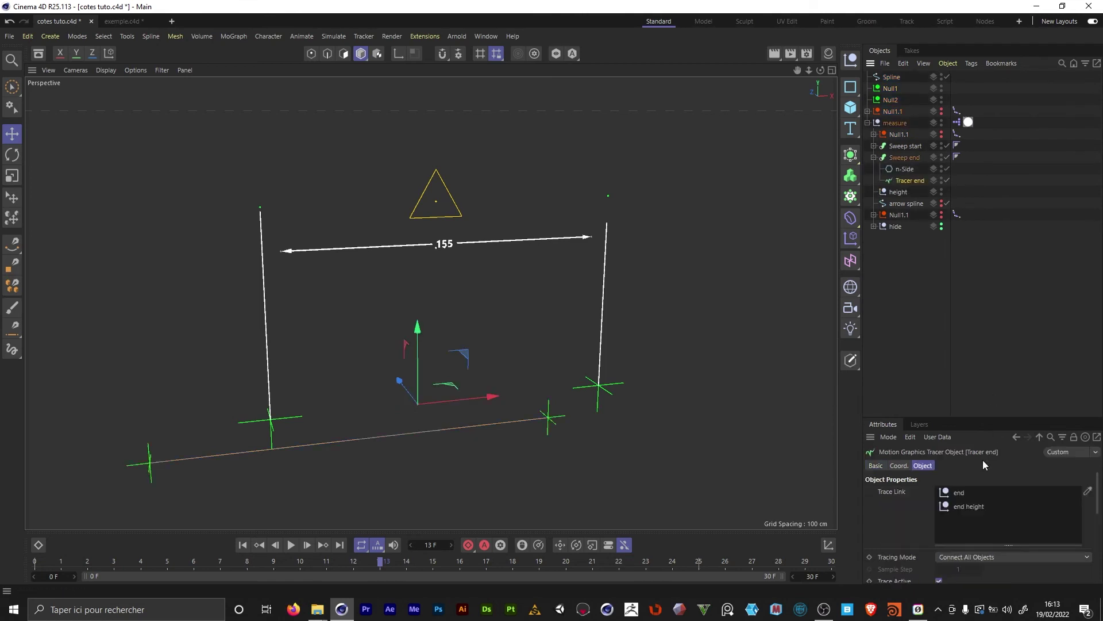
# Assign end to handle 0 and end height to handle 1 of the new Null1.1's IK-Spline tag.
pyautogui.click(957, 110)
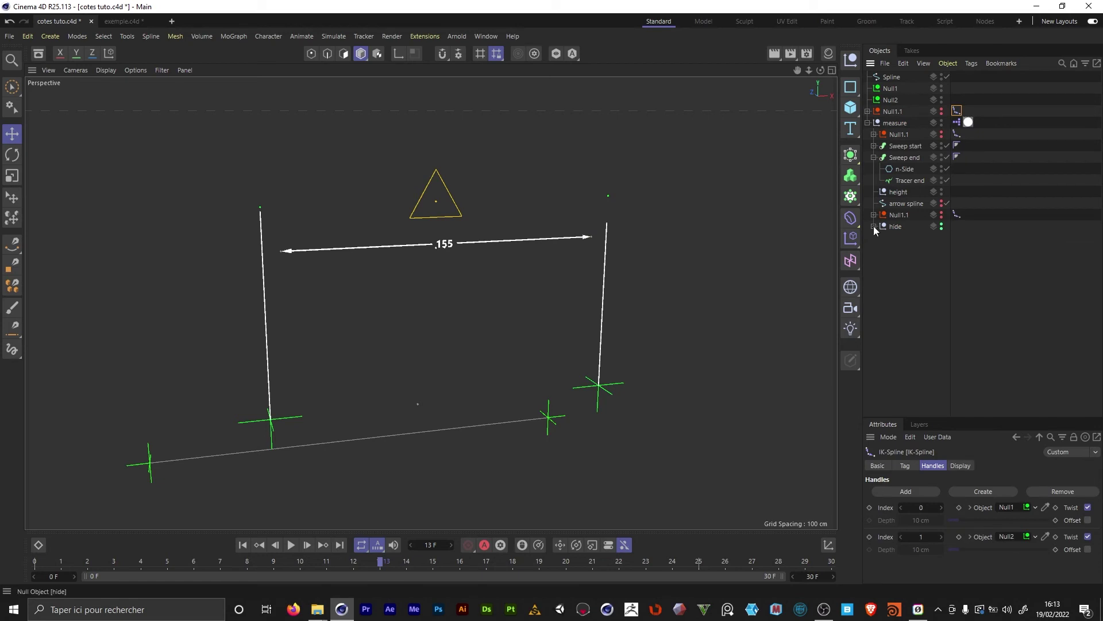
pyautogui.click(874, 226)
pyautogui.moveTo(1039, 558); pyautogui.dragTo(1007, 507)
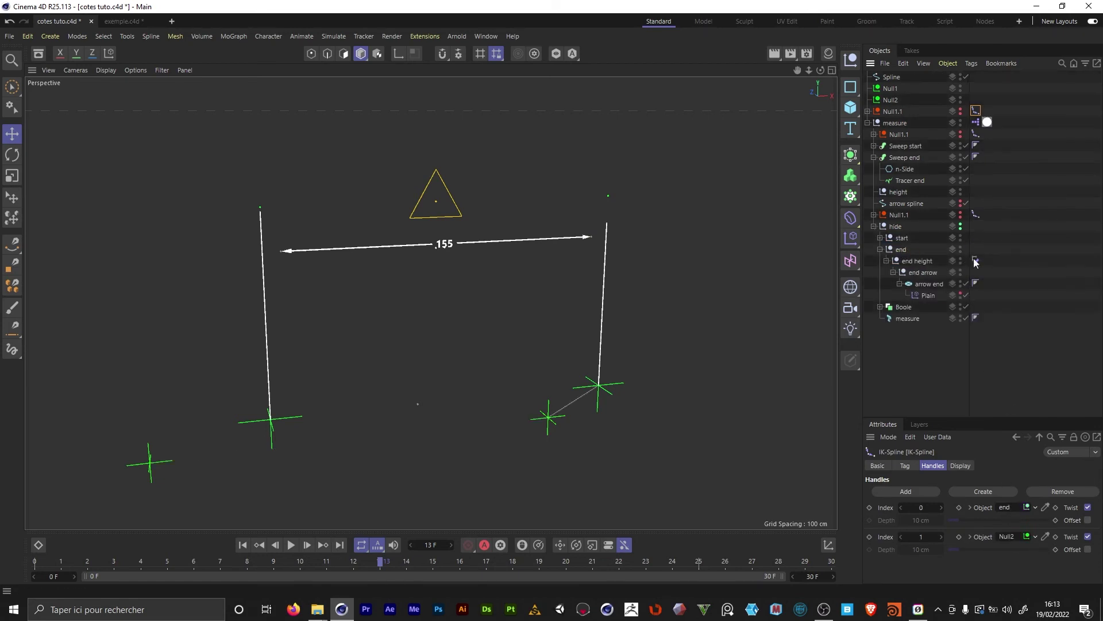
pyautogui.moveTo(1000, 279); pyautogui.dragTo(1012, 538)
pyautogui.click(873, 226)
# Rename the newly pasted spline to "end Spline".
pyautogui.click(891, 76)
pyautogui.doubleClick(891, 78)
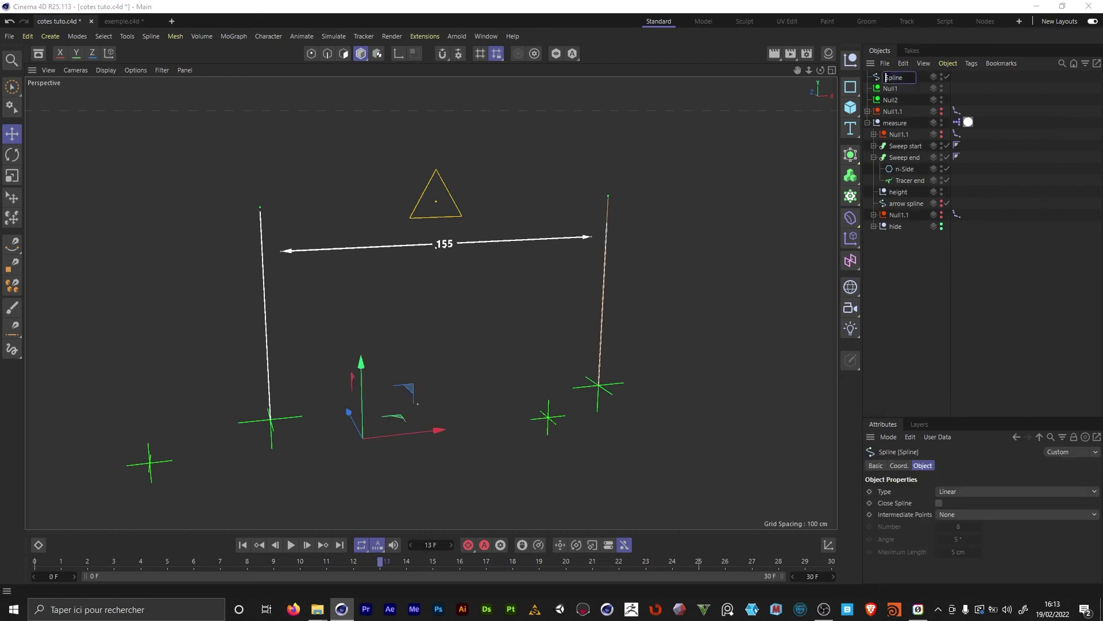
pyautogui.write('end')
pyautogui.press('Return')
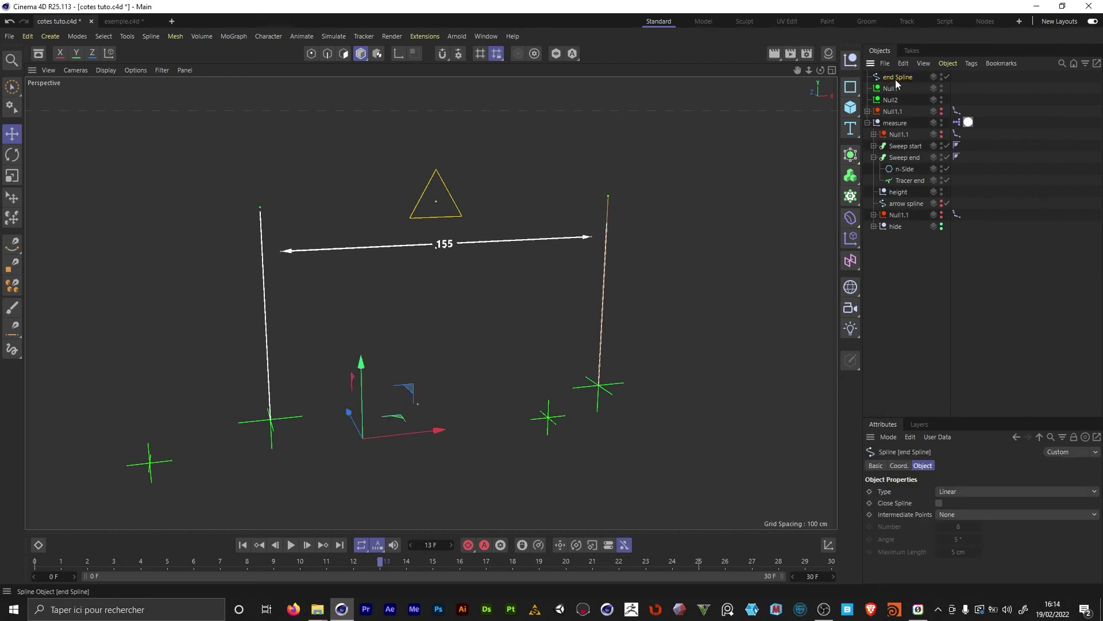
# Move end Spline into Sweep end below n-Side and delete Tracer end.
pyautogui.moveTo(899, 77); pyautogui.dragTo(898, 174)
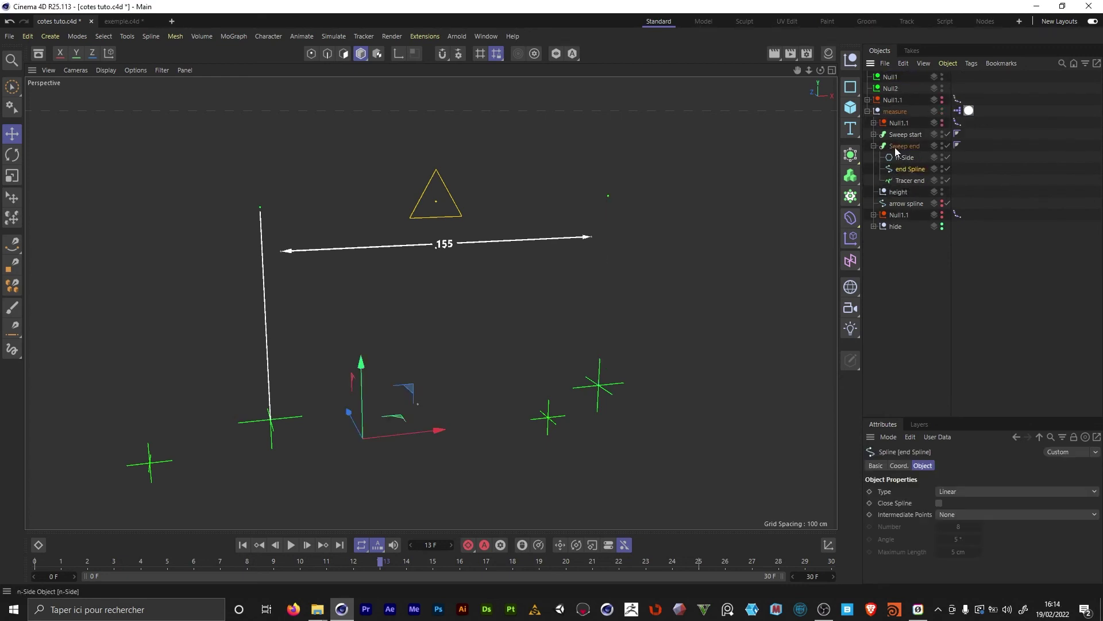
pyautogui.click(898, 180)
pyautogui.press('Delete')
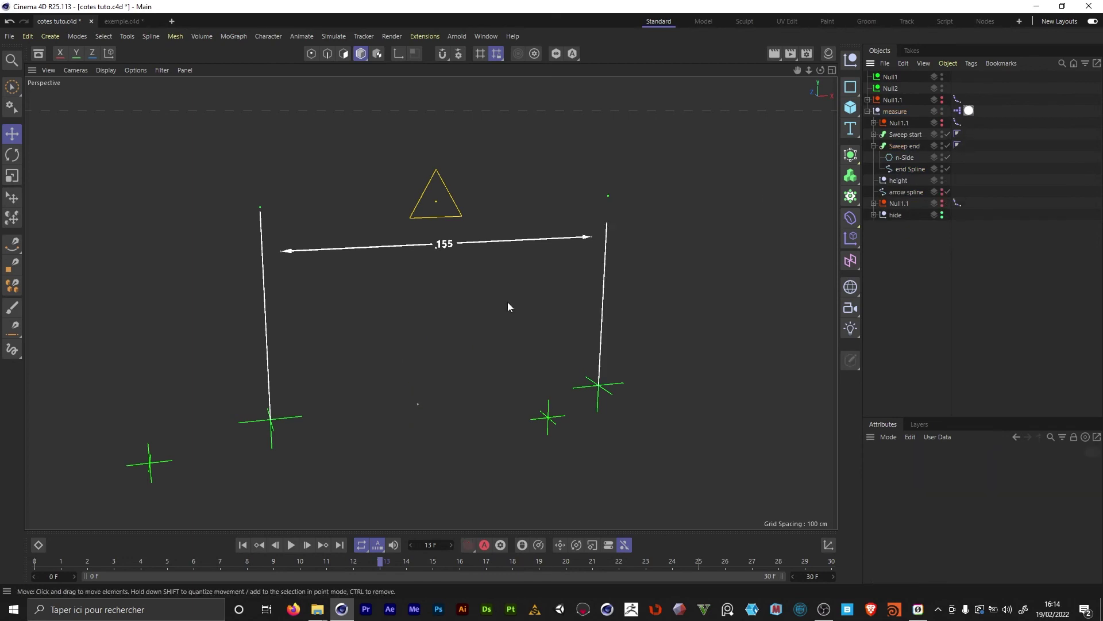
# Delete the leftover root-level Null1 and Null2, and move the root Null1.1 into the measure group above Sweep end.
pyautogui.click(890, 77)
pyautogui.keyDown('shift'); pyautogui.click(891, 87); pyautogui.keyUp('shift')
pyautogui.press('Delete')
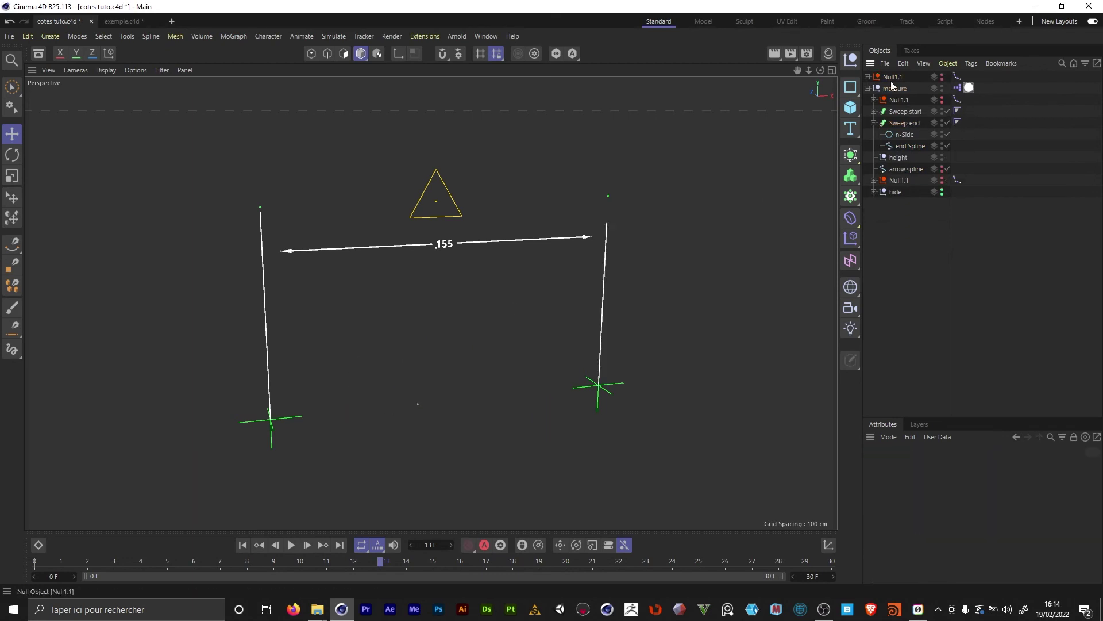
pyautogui.click(874, 122)
pyautogui.moveTo(888, 78); pyautogui.dragTo(894, 117)
pyautogui.click(924, 202)
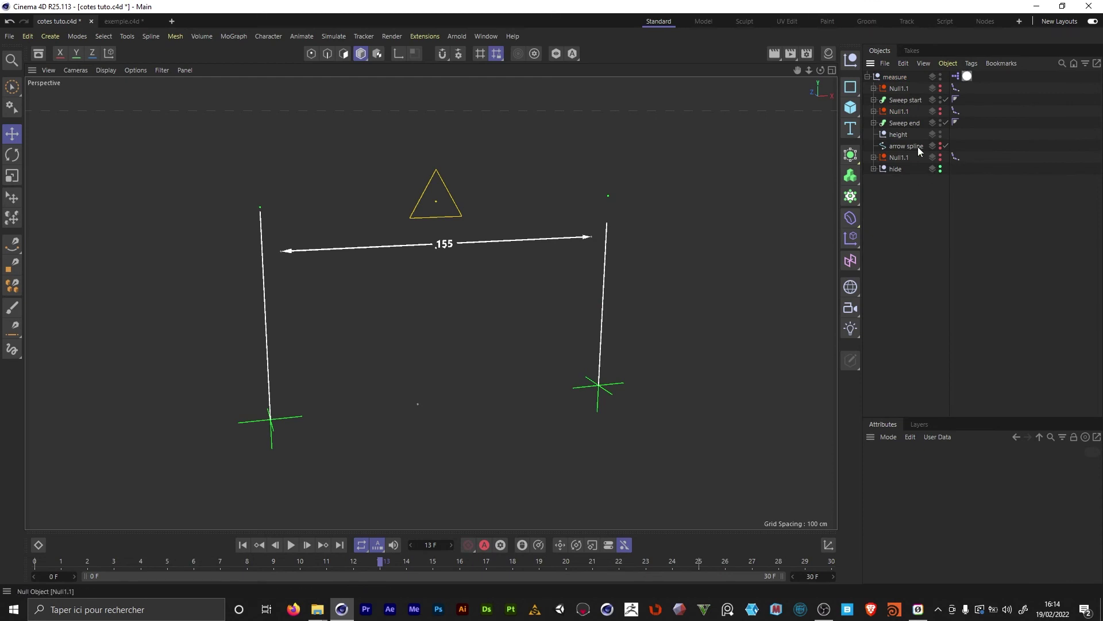
# Test the rig by raising the height null and moving the end null, and undo the end null's movement.
pyautogui.click(892, 144)
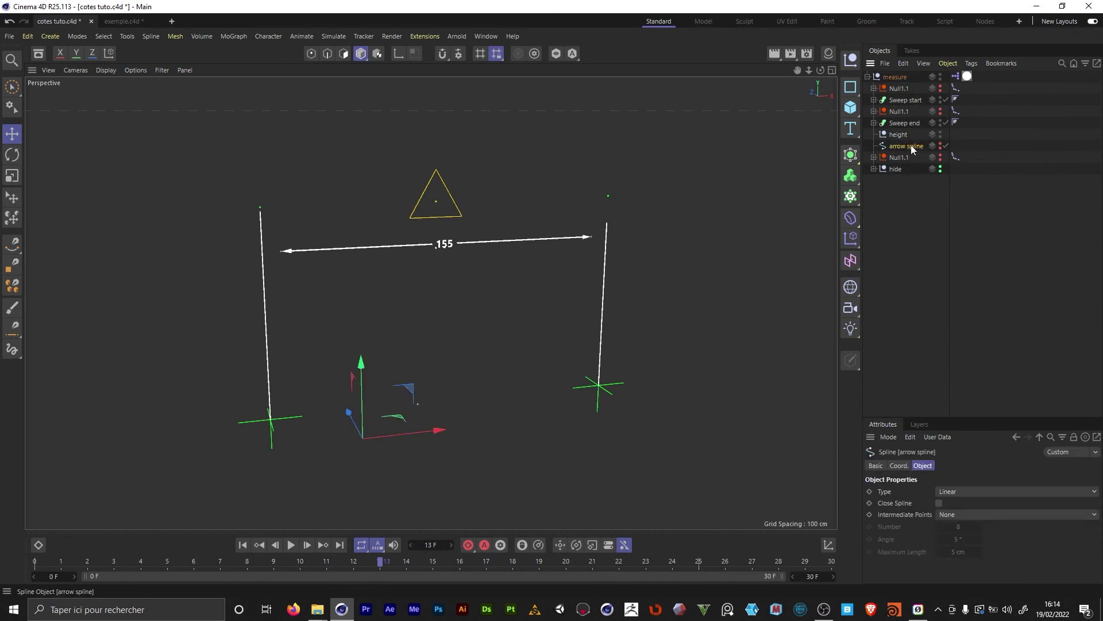
pyautogui.scroll(-3, 471, 271)
pyautogui.click(460, 229)
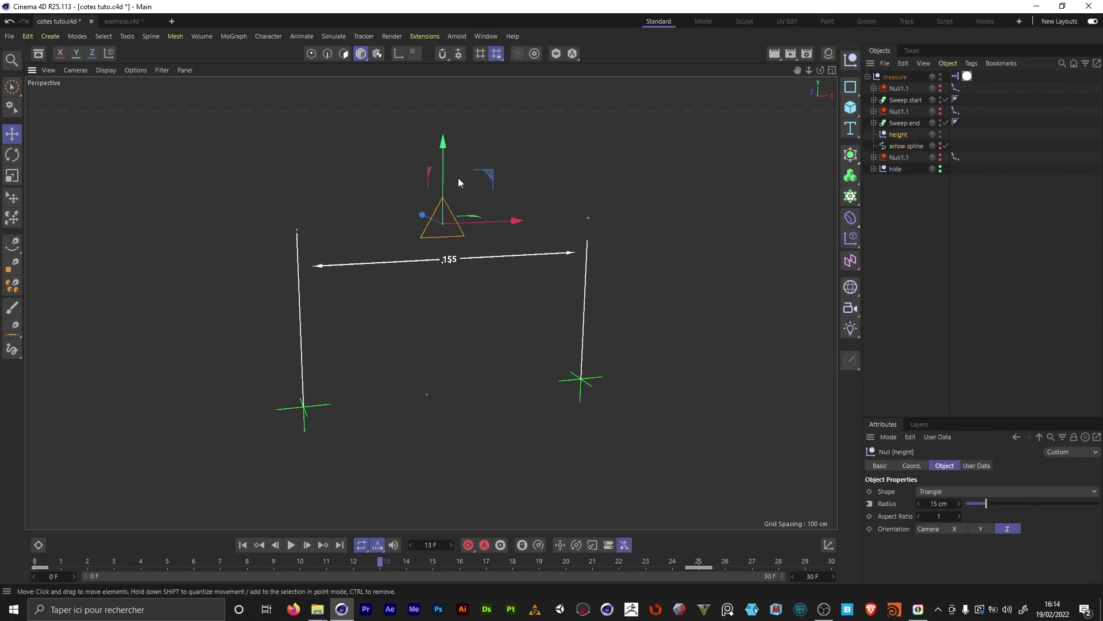
pyautogui.moveTo(443, 144); pyautogui.dragTo(443, 118)
pyautogui.click(584, 381)
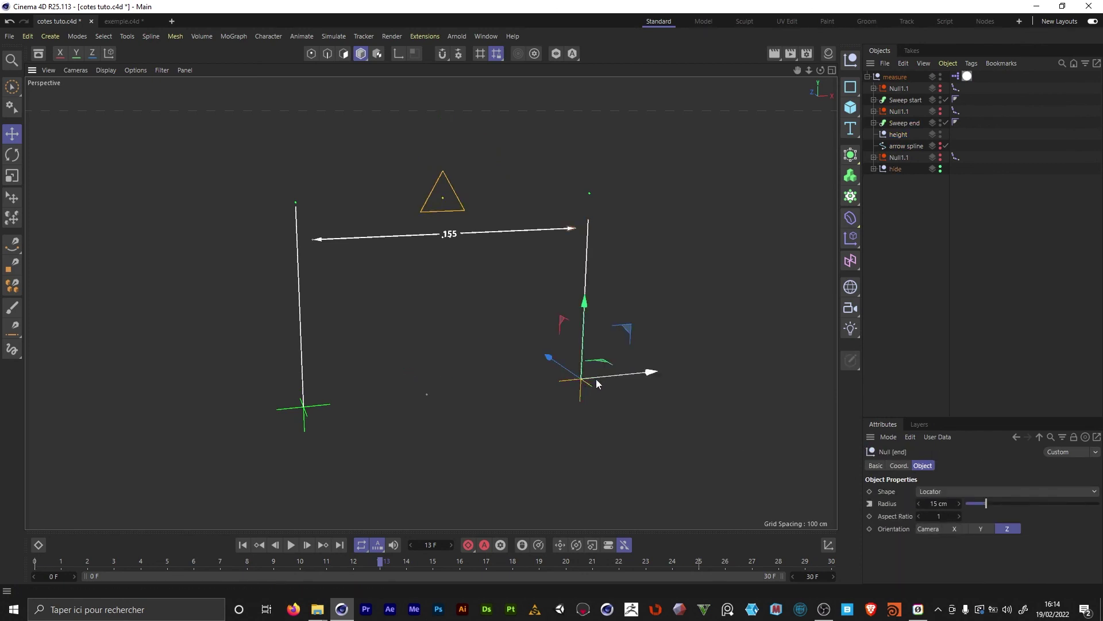
pyautogui.moveTo(597, 379); pyautogui.dragTo(474, 428)
pyautogui.hotkey('ctrl', 'z')
pyautogui.hotkey('ctrl', 'z')
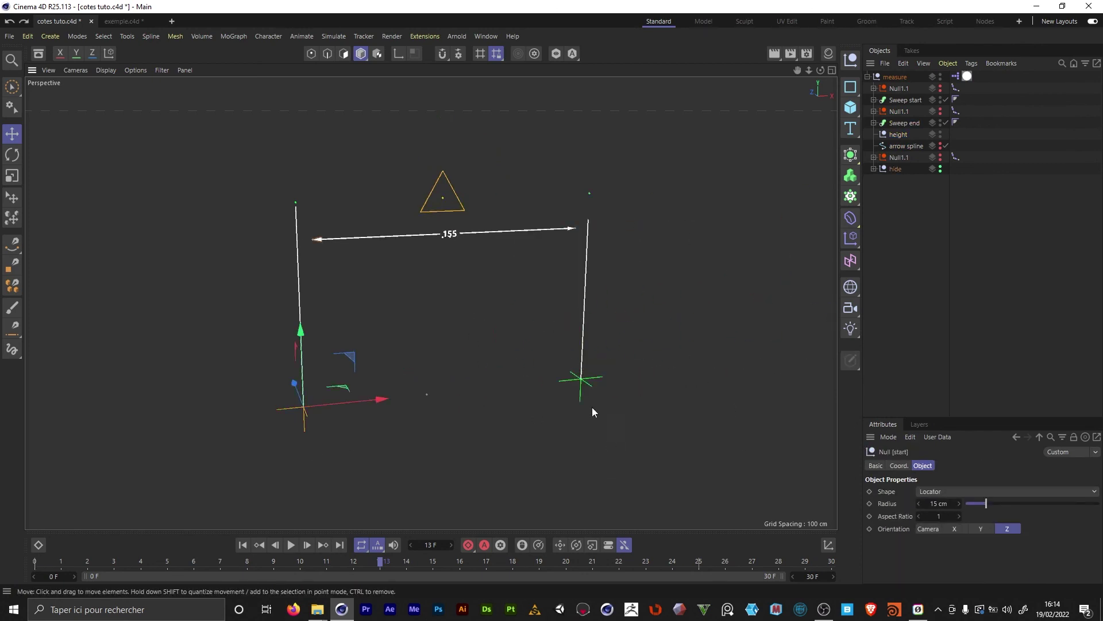
# Enter a new X position for the start null.
pyautogui.click(899, 468)
pyautogui.doubleClick(908, 492)
pyautogui.write('0')
pyautogui.press('Return')
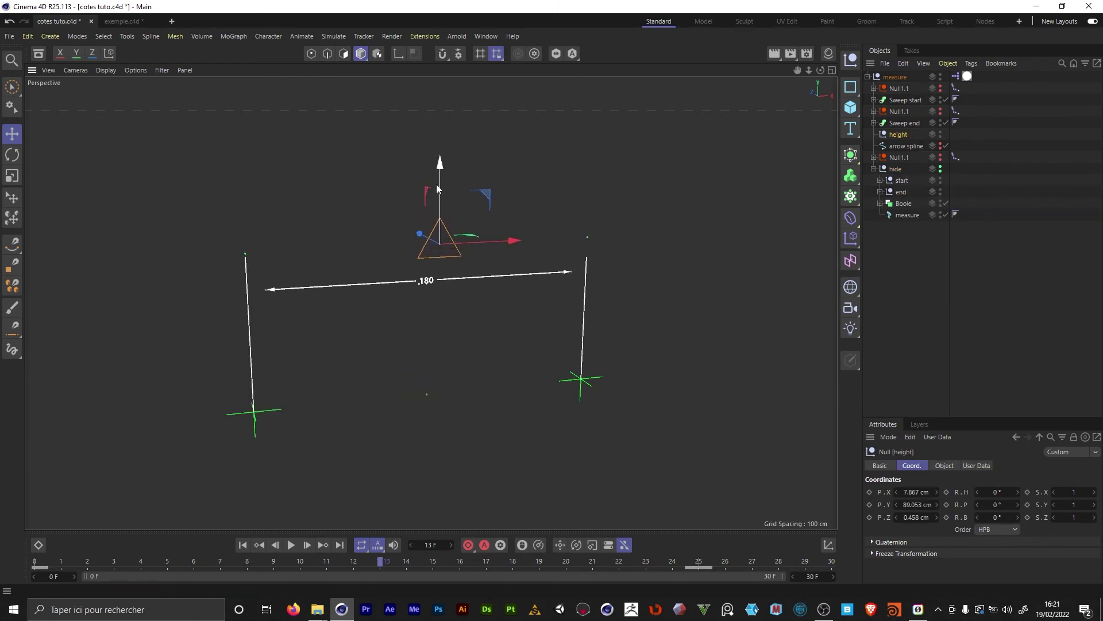
# Move the height null up along Y to test how the dimension lines follow, undo the last move and deselect it.
pyautogui.moveTo(440, 180); pyautogui.dragTo(434, 151)
pyautogui.moveTo(440, 195); pyautogui.dragTo(439, 164)
pyautogui.hotkey('ctrl', 'z')
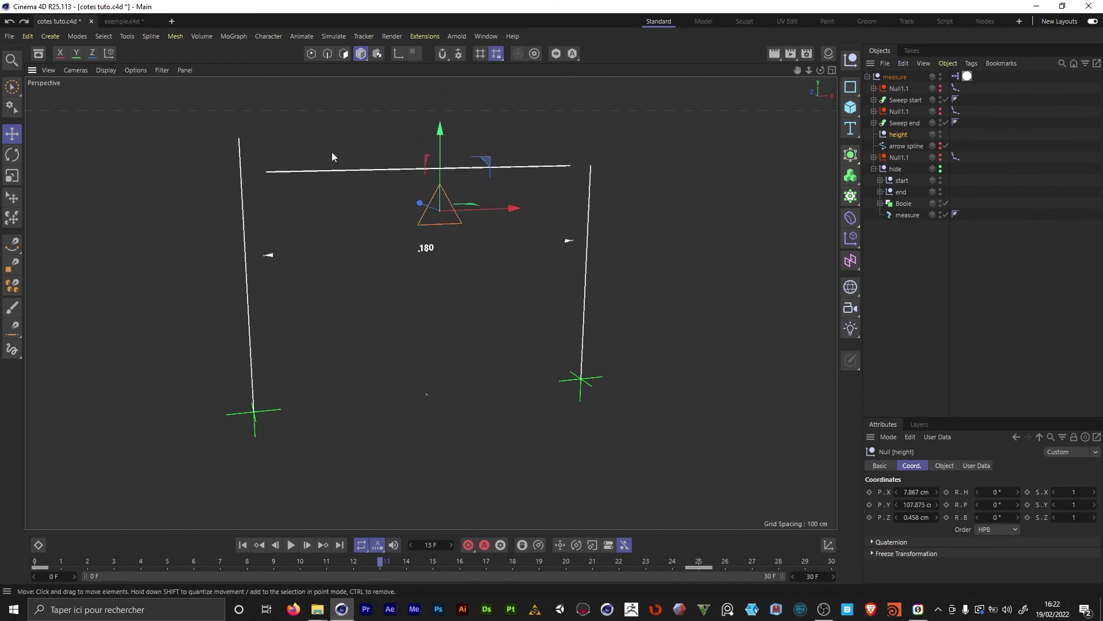
pyautogui.click(394, 207)
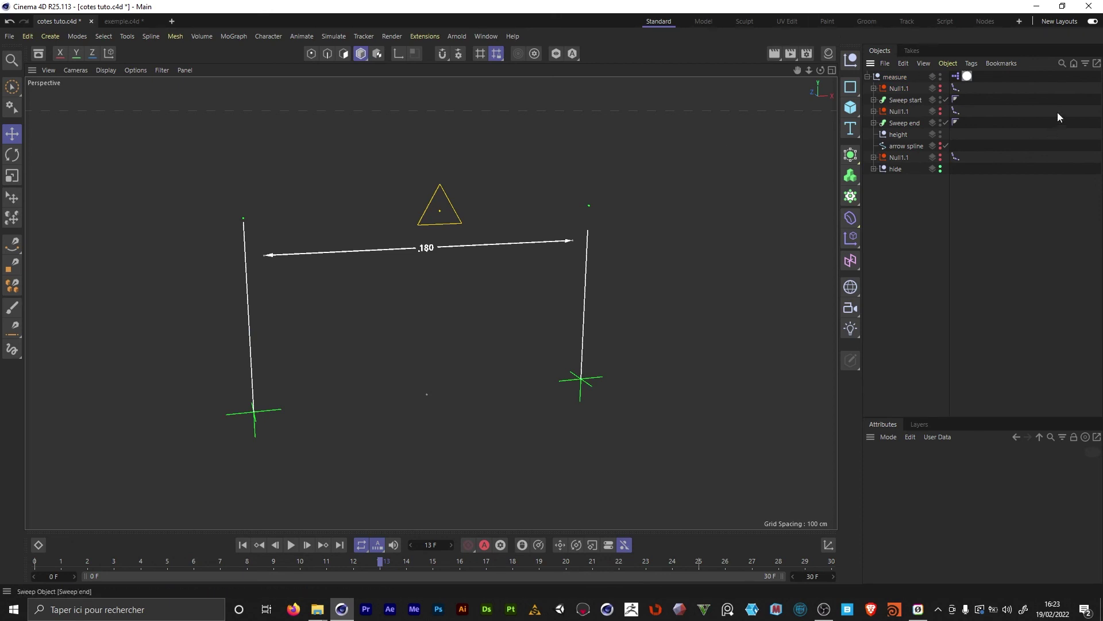
# Set the priority of all three Null1.1 IK-Spline tags to Generators with a value of -1.
pyautogui.click(959, 90)
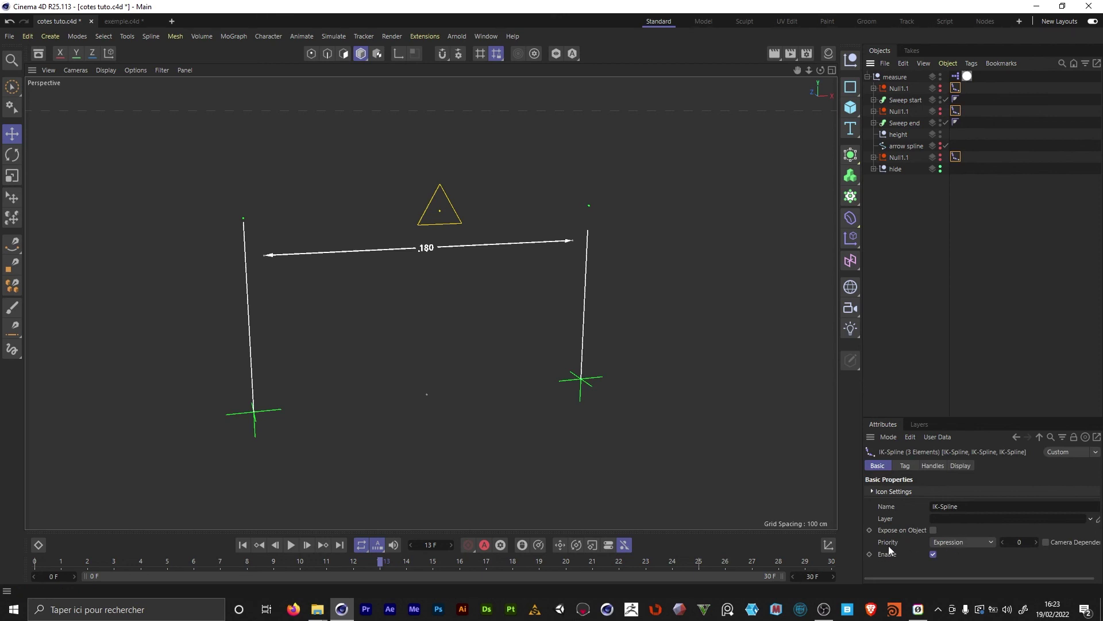
pyautogui.click(960, 542)
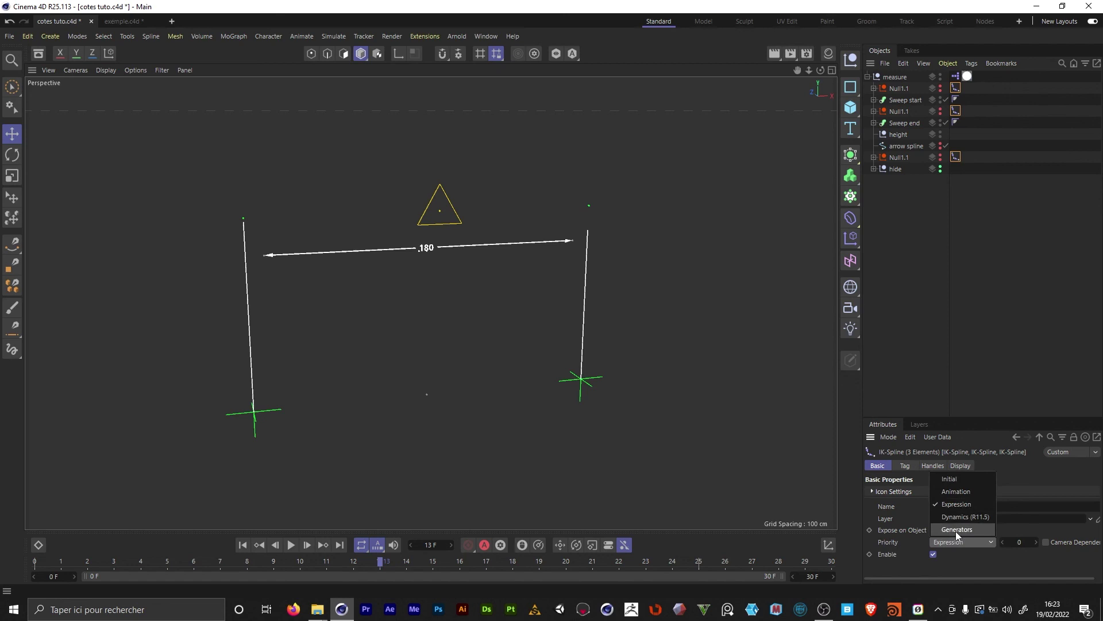
pyautogui.click(957, 529)
pyautogui.click(1021, 543)
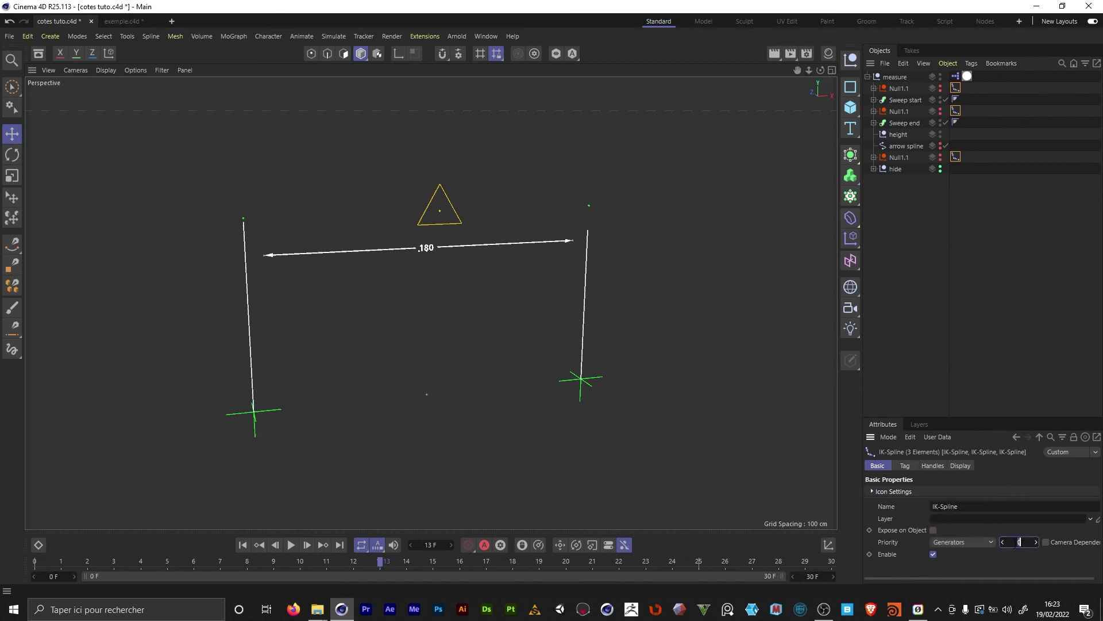
pyautogui.write('-')
pyautogui.write('1')
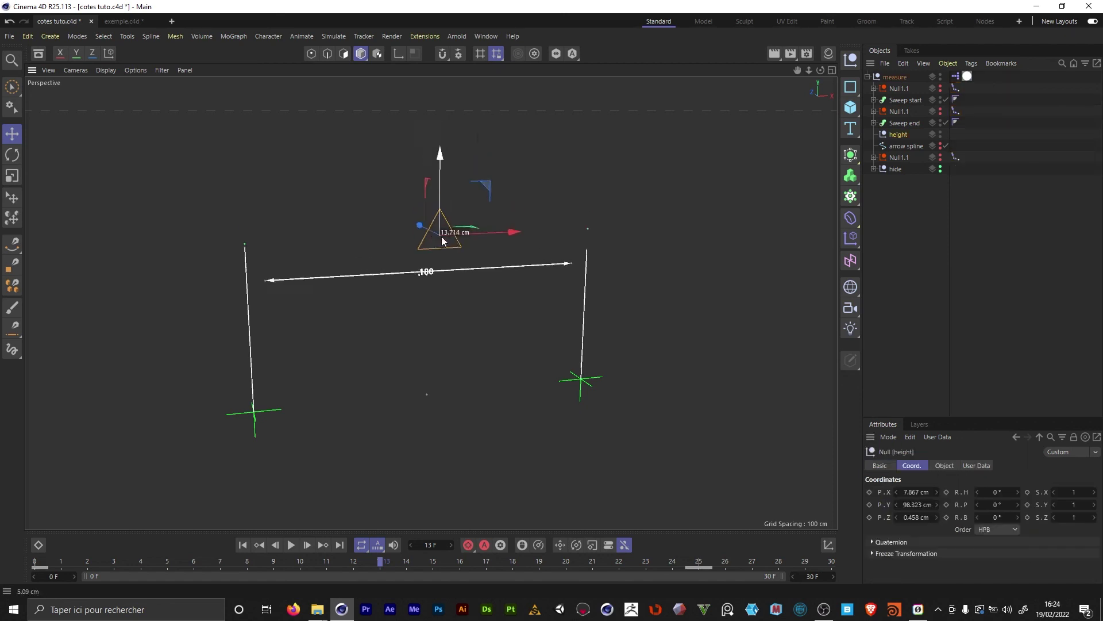
# Move the height null up and down to test the updated IK-Spline priority, and undo the move.
pyautogui.moveTo(469, 170); pyautogui.dragTo(467, 193)
pyautogui.moveTo(433, 85); pyautogui.dragTo(435, 193)
pyautogui.hotkey('ctrl', 'z')
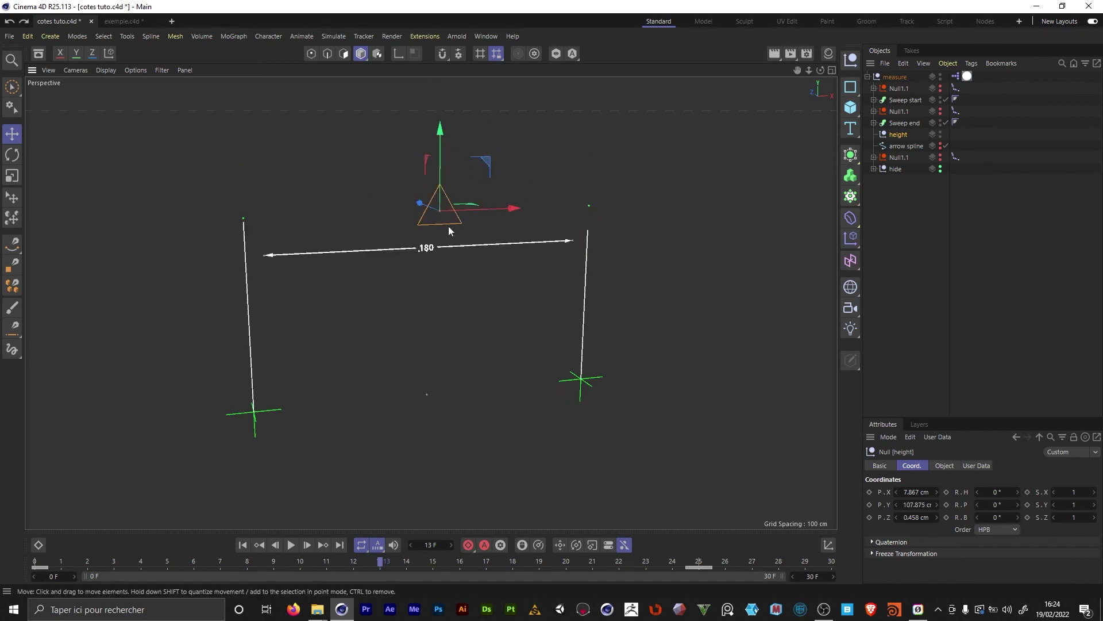
# Test the height null at a Y position of 50 cm, set it to 100 cm and deselect it.
pyautogui.click(920, 504)
pyautogui.write('50')
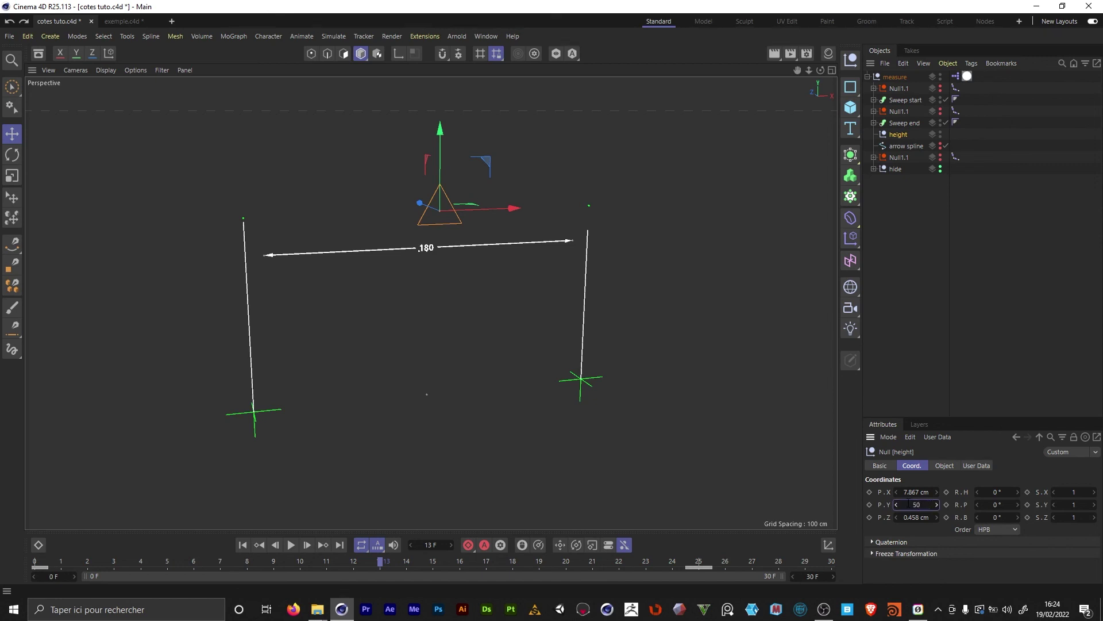
pyautogui.press('Return')
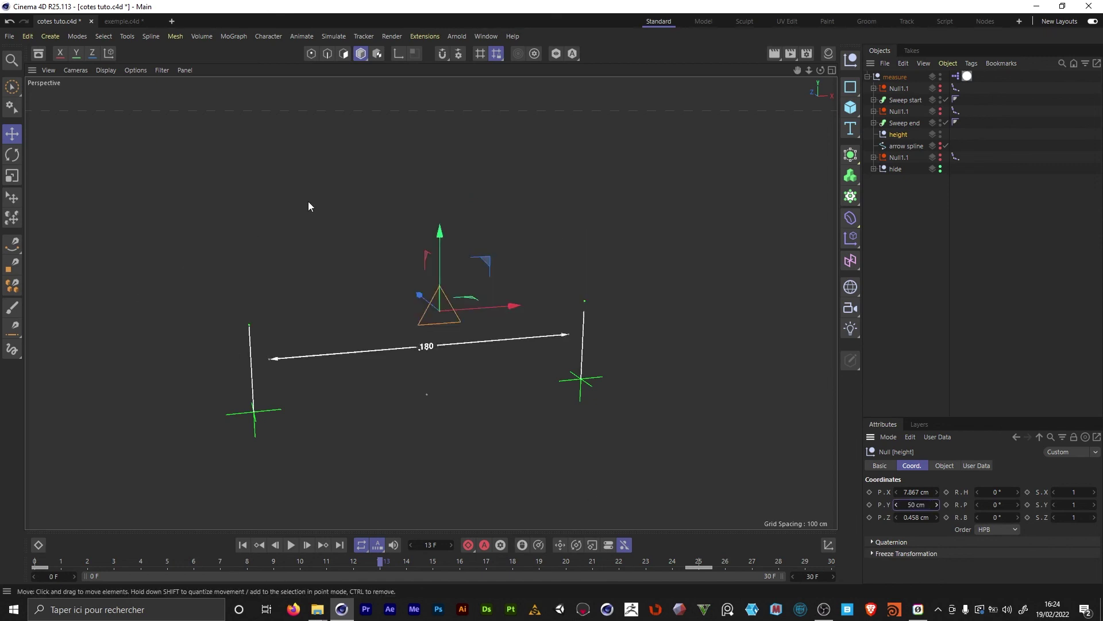
pyautogui.click(915, 248)
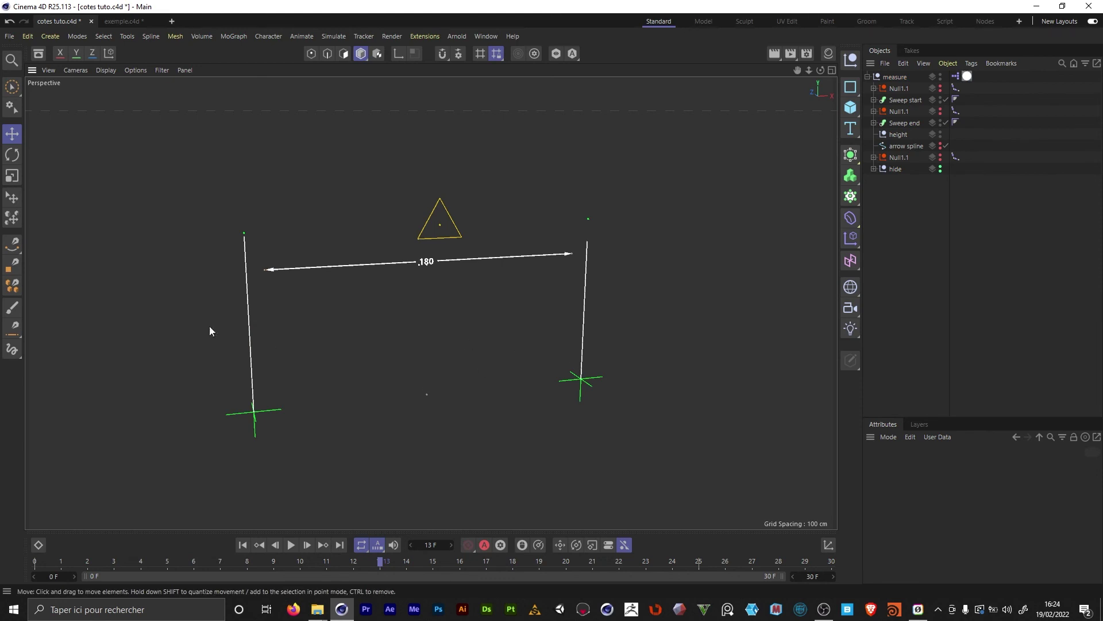
# Set the height null's Y position to 50 cm as a test and undo the change.
pyautogui.click(429, 217)
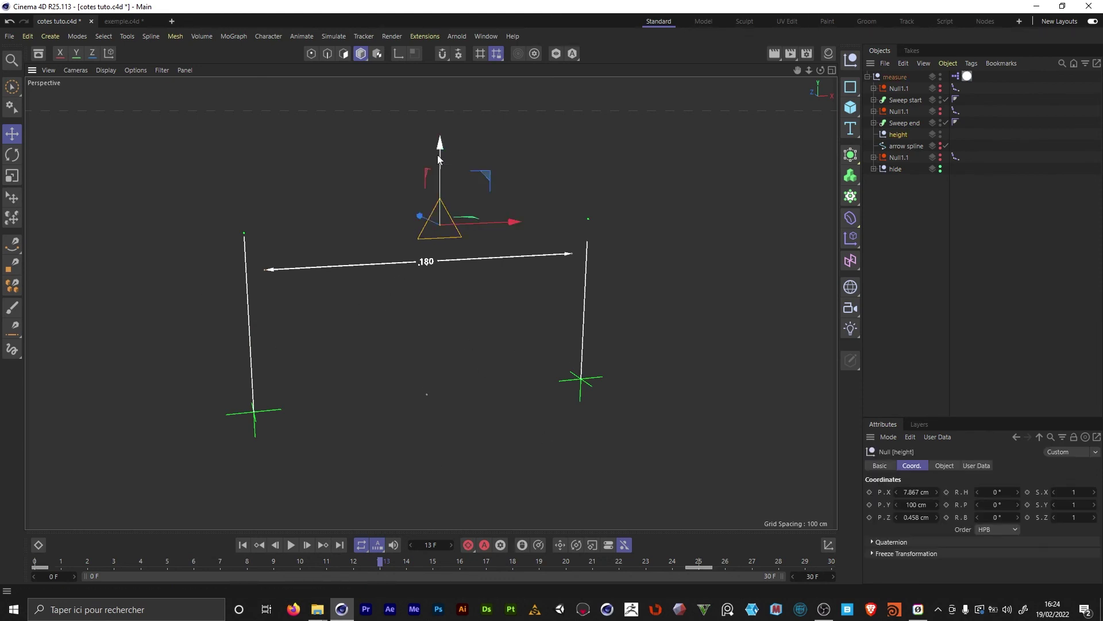
pyautogui.doubleClick(915, 505)
pyautogui.write('50')
pyautogui.press('Return')
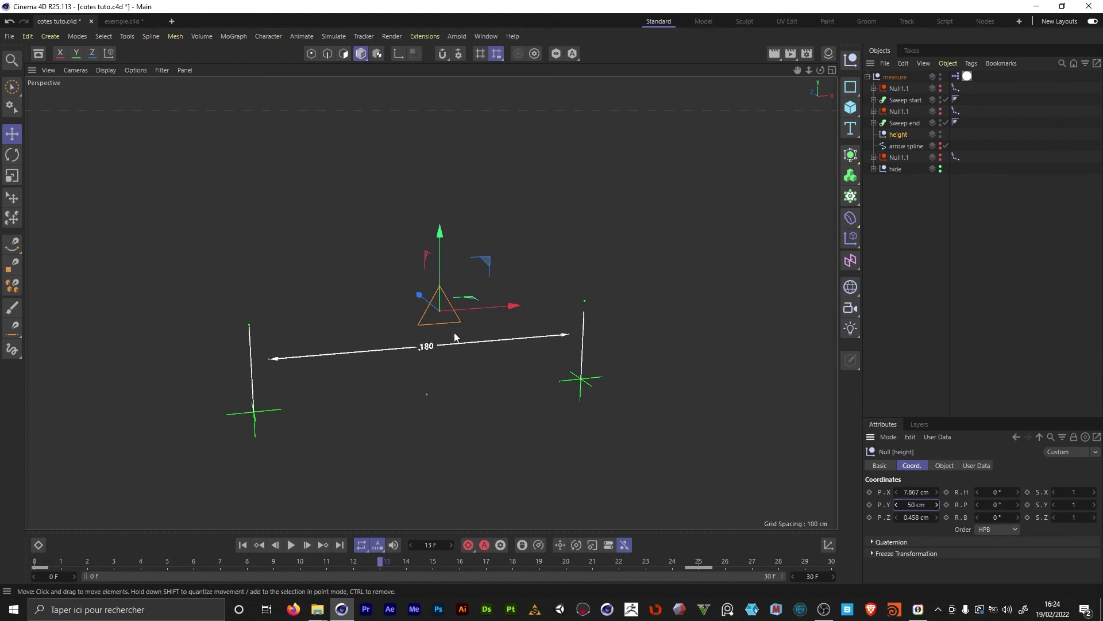
pyautogui.hotkey('ctrl', 'z')
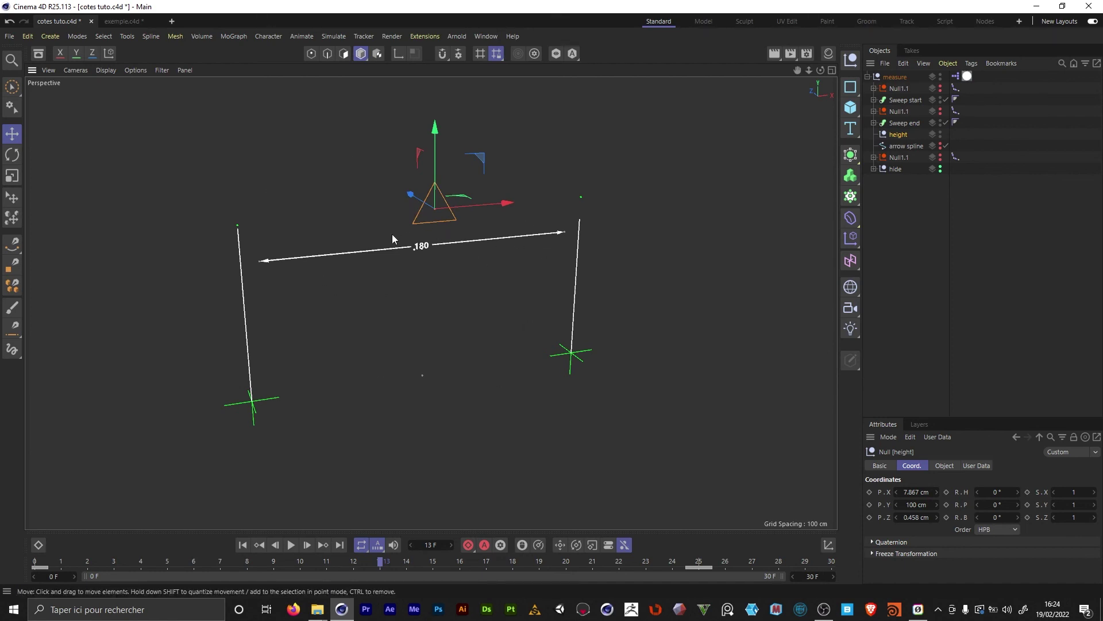
# Open the height null's Y position for editing.
pyautogui.click(916, 505)
pyautogui.press('BackSpace')
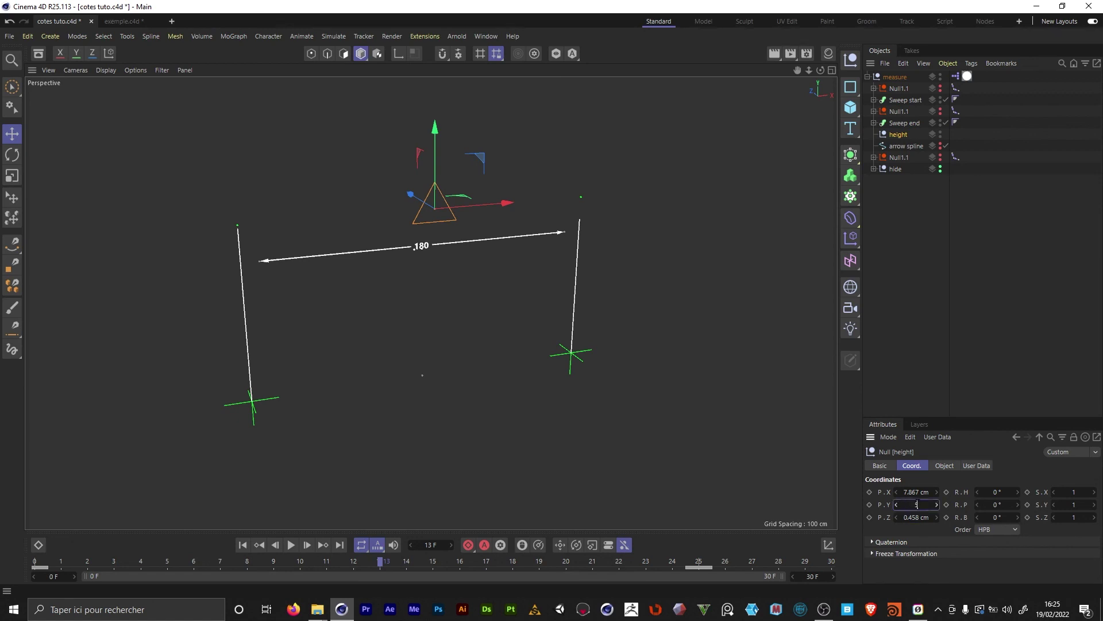